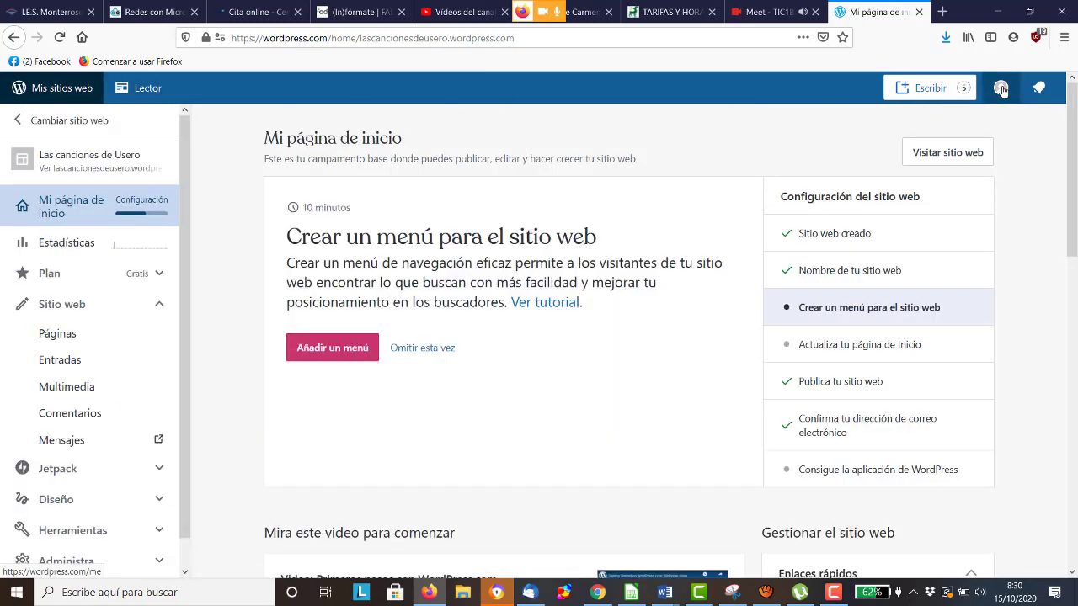
# - View the account profile page, return to the site's home page and dismiss the shopping cart notice
pyautogui.click(1001, 89)
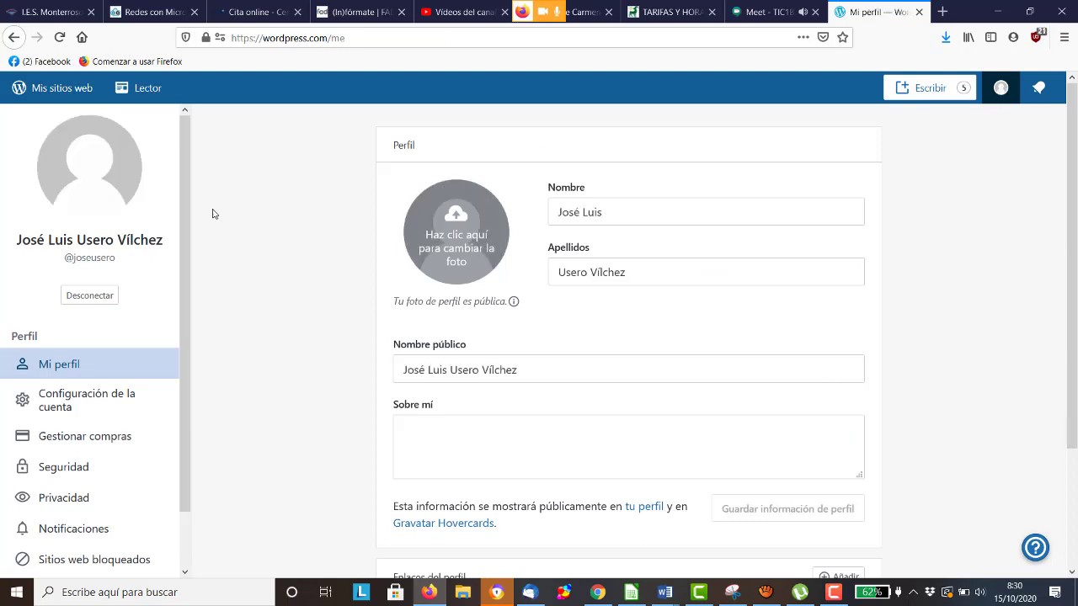
pyautogui.click(73, 84)
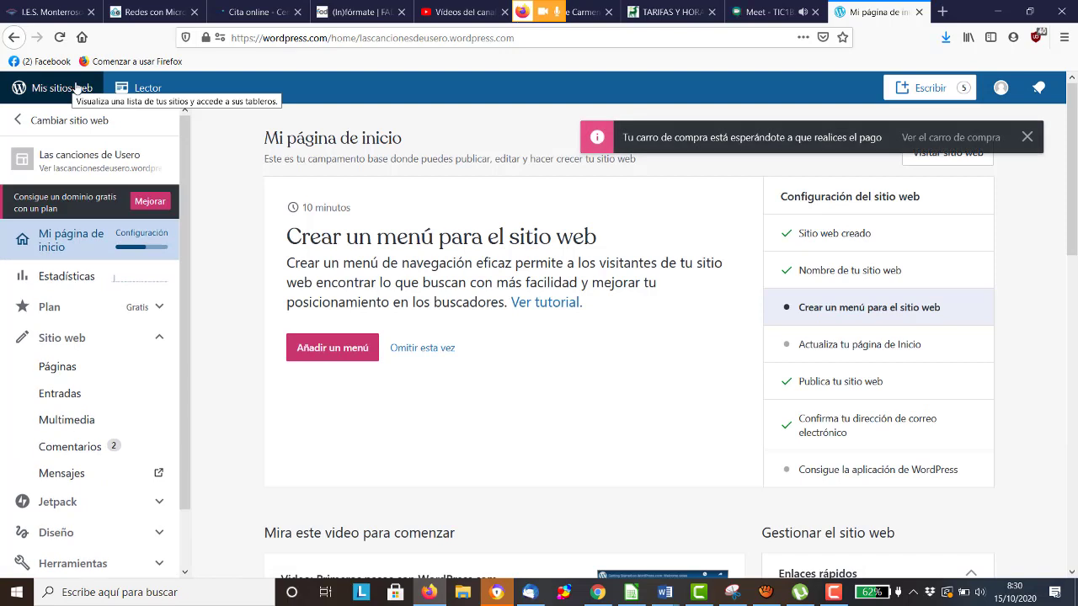
pyautogui.click(1026, 136)
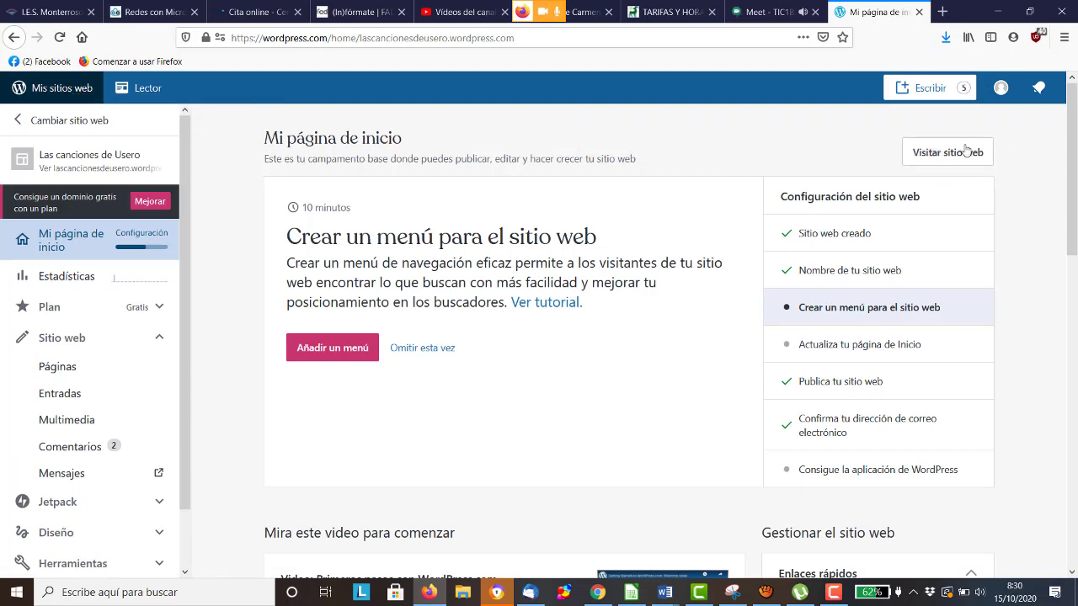
# - Start a new post from the site's Entradas section
pyautogui.click(101, 395)
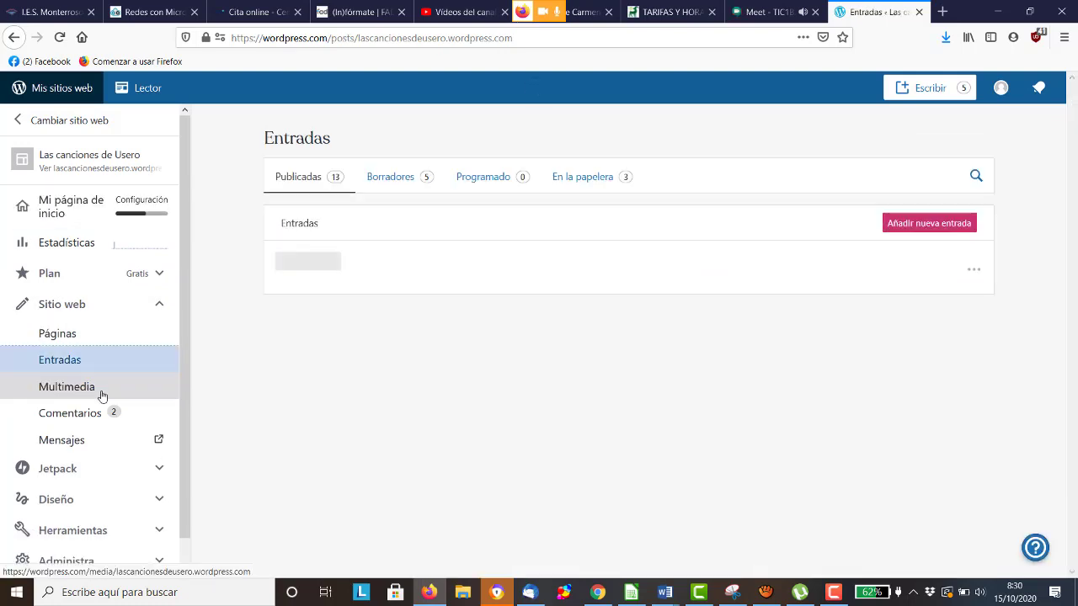
pyautogui.click(941, 226)
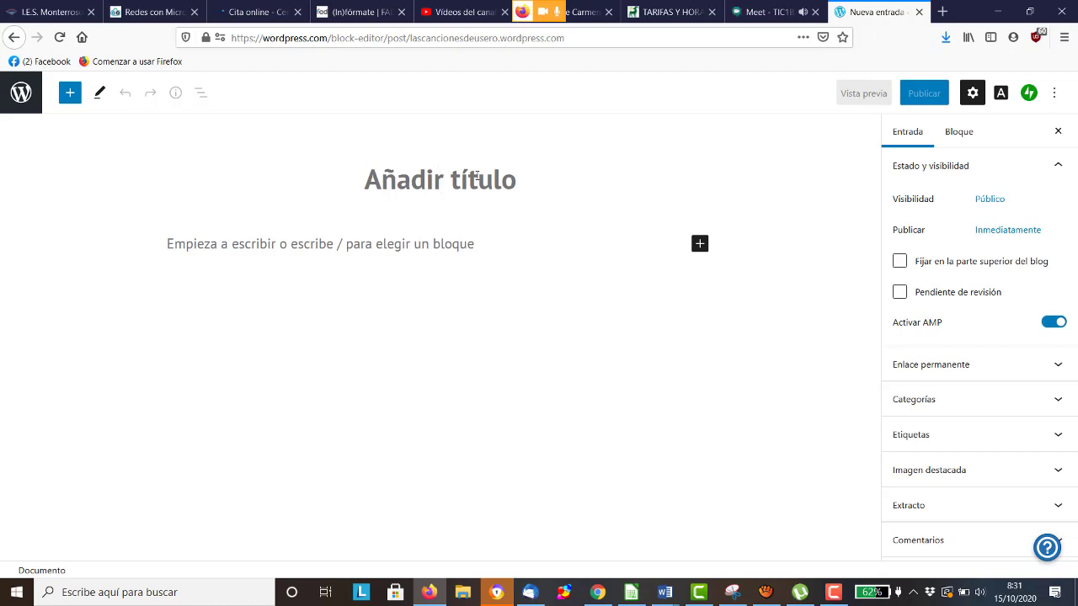
pyautogui.write('LAS CAN')
pyautogui.press('BackSpace')
pyautogui.press('BackSpace')
pyautogui.press('BackSpace')
pyautogui.press('BackSpace')
pyautogui.press('BackSpace')
pyautogui.press('BackSpace')
pyautogui.press('BackSpace')
# - Title the post "Las canciones que estoy aprendiendo"
pyautogui.press('capslock')
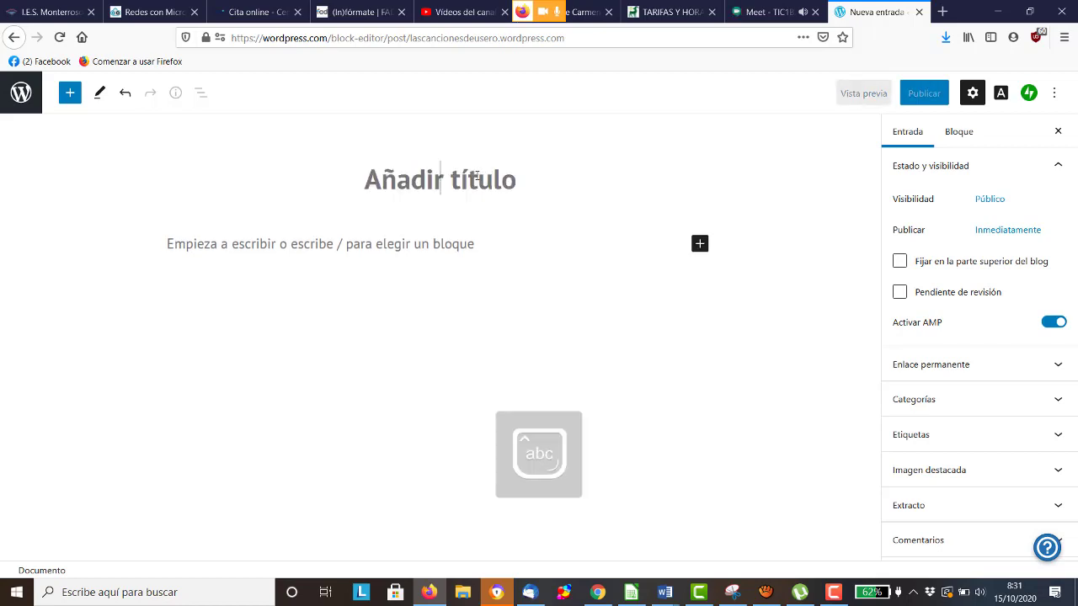
pyautogui.write('Las cancio')
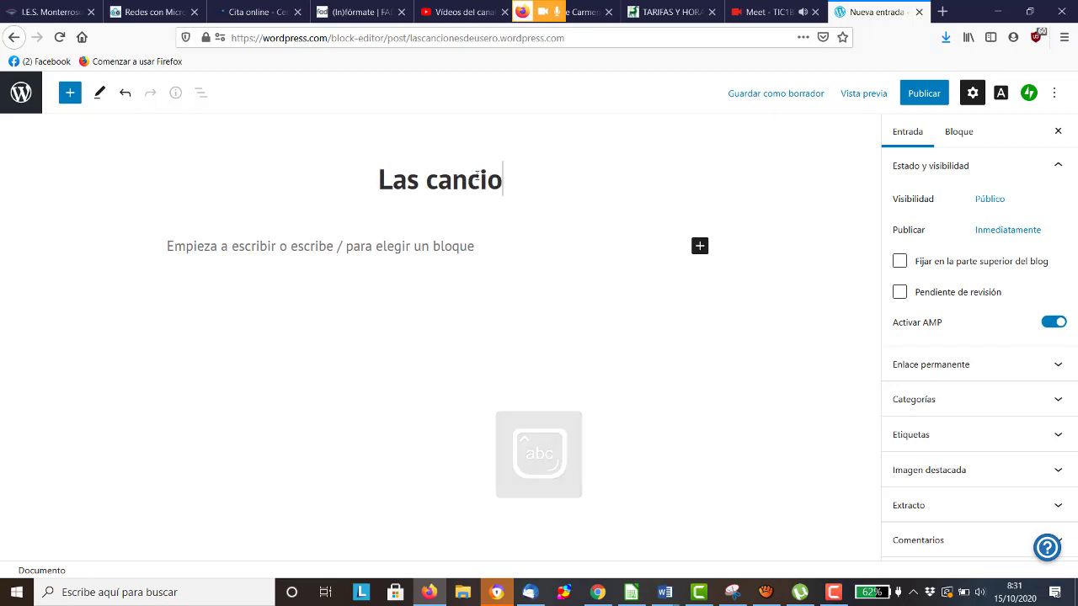
pyautogui.write('nes que estoy aprendiend')
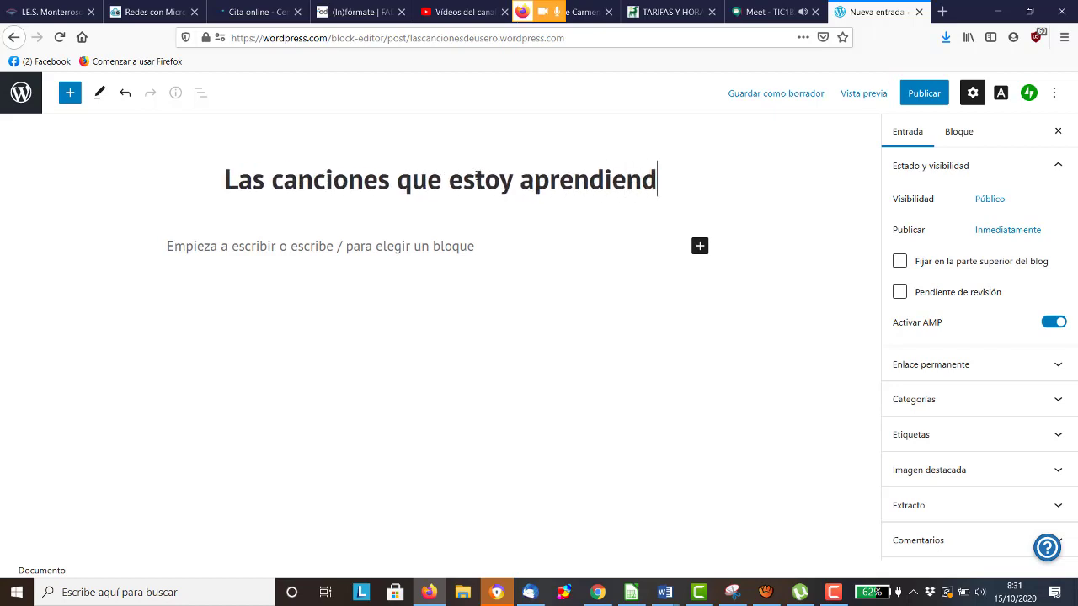
pyautogui.write('o')
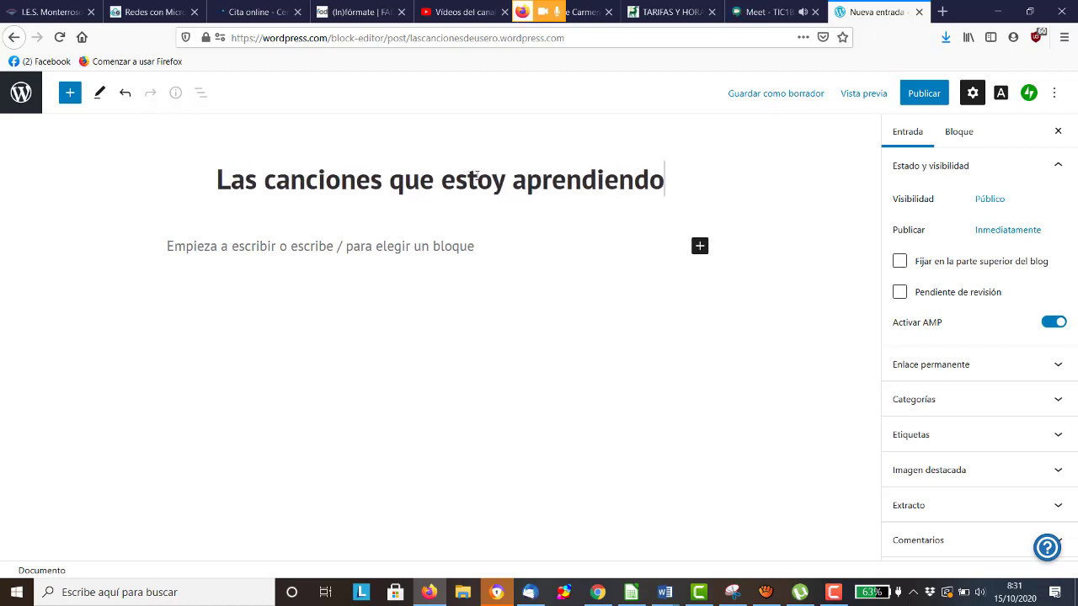
# - Insert an Encabezado block from the full block library below the post's empty first paragraph
pyautogui.click(314, 243)
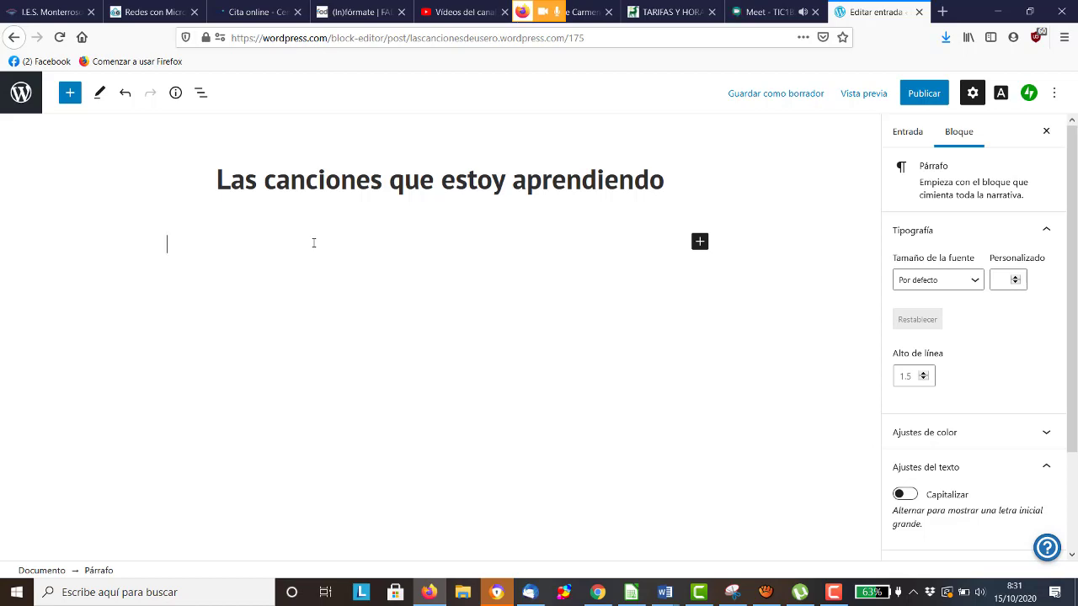
pyautogui.click(700, 242)
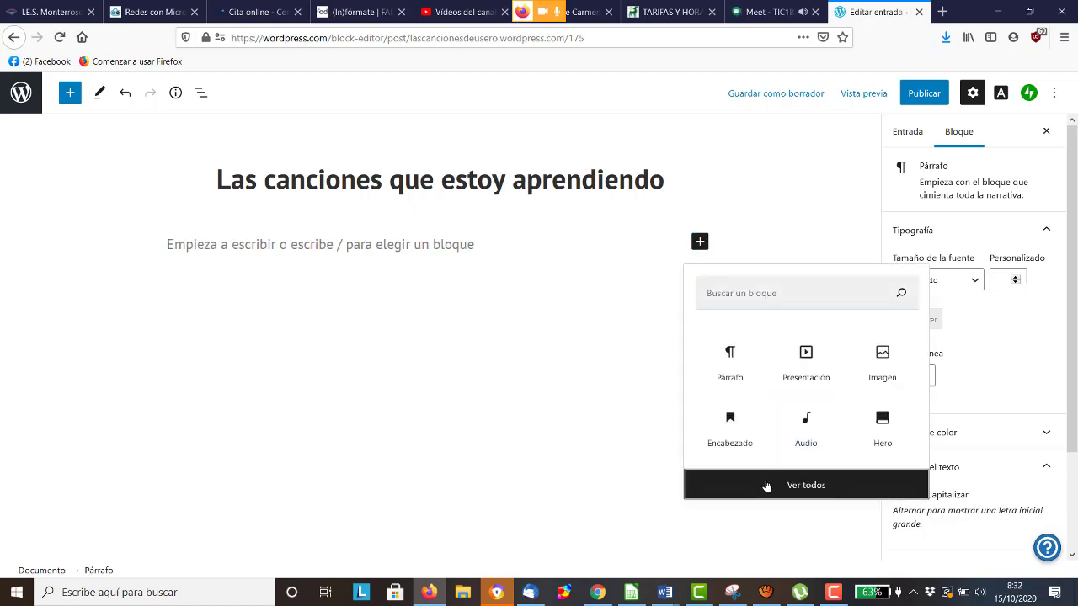
pyautogui.click(210, 294)
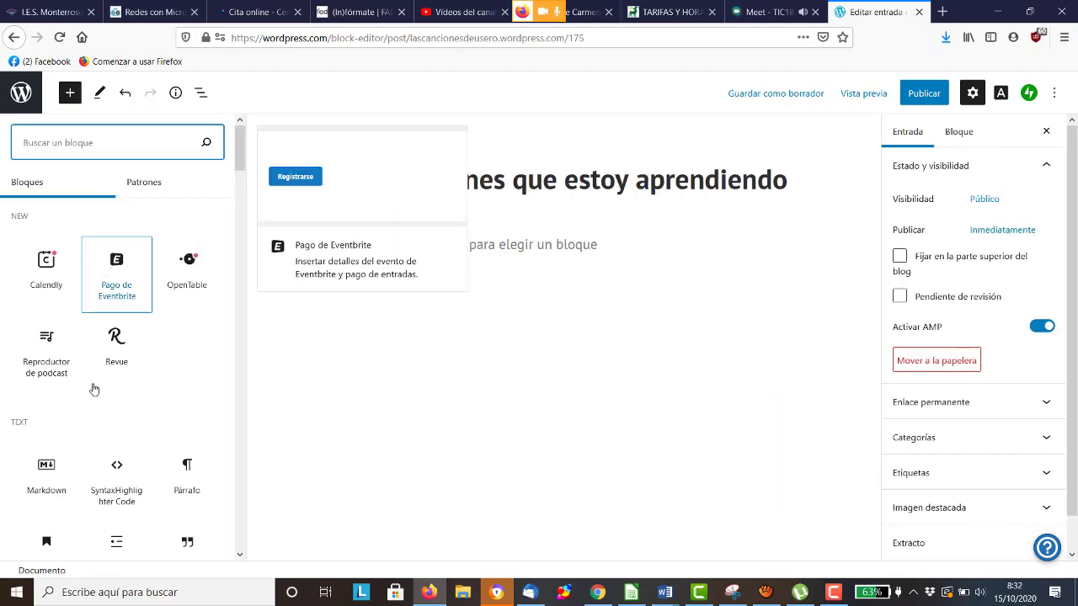
pyautogui.scroll(-3, 91, 385)
pyautogui.scroll(-1, 94, 387)
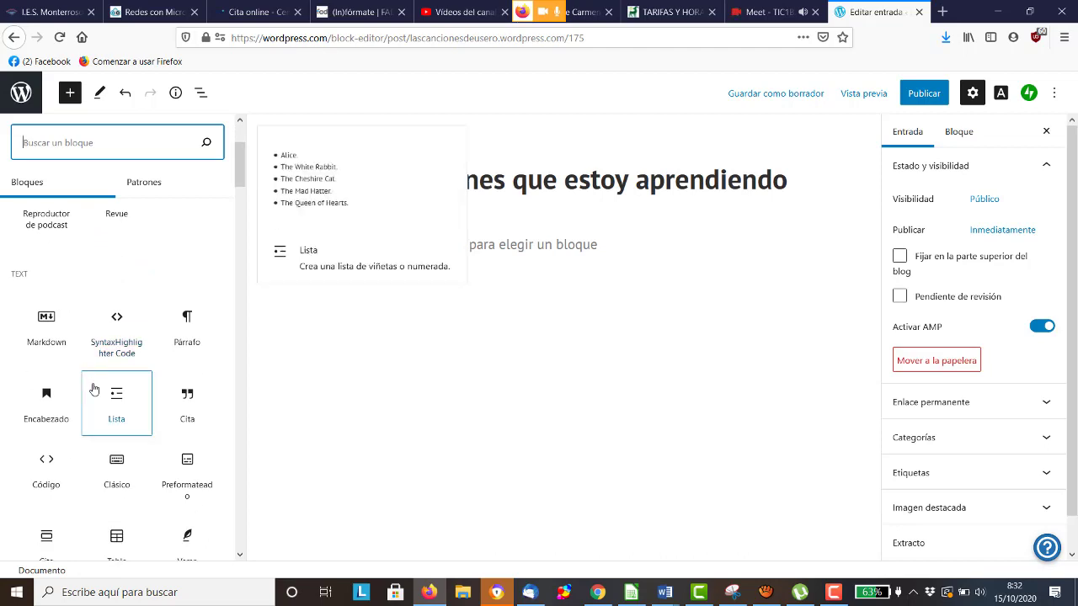
pyautogui.scroll(4, 94, 388)
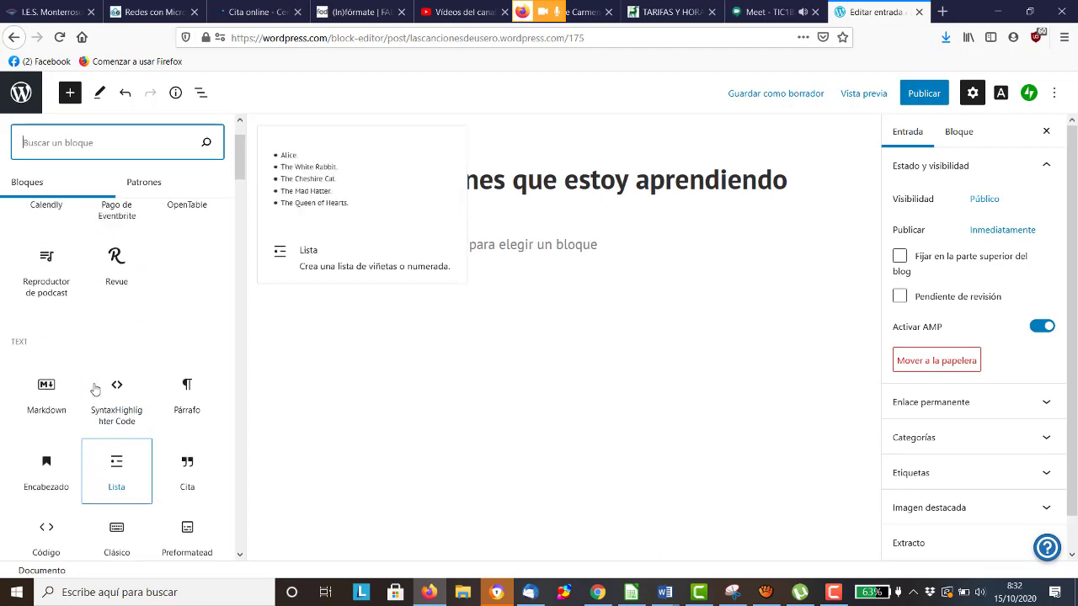
pyautogui.scroll(-4, 96, 387)
pyautogui.scroll(-2, 97, 389)
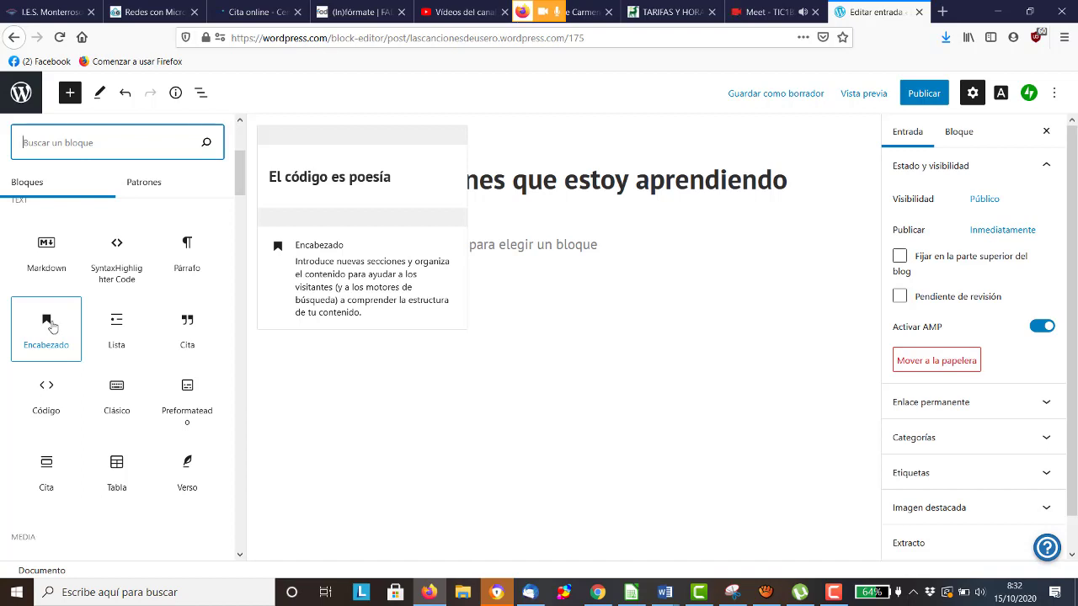
pyautogui.click(52, 326)
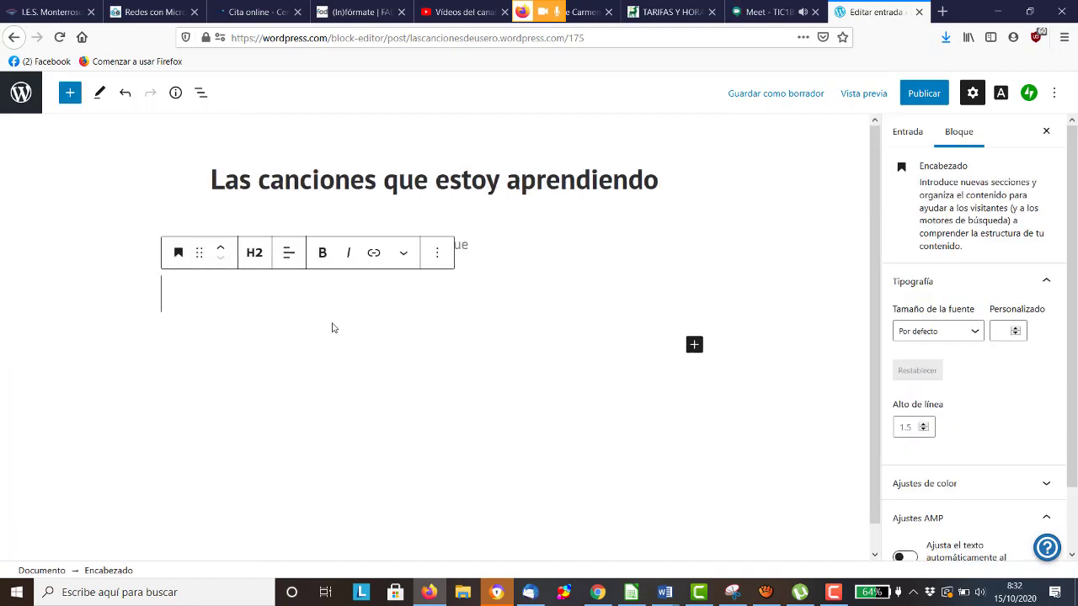
# - Keep the heading block at level H2 and enter "Your song" as its text
pyautogui.click(262, 260)
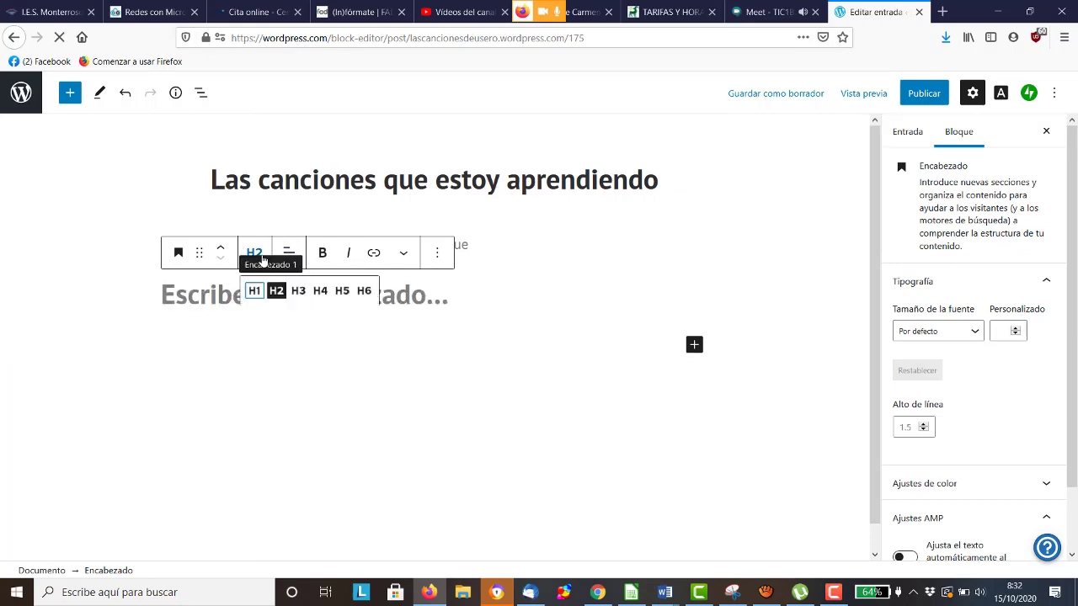
pyautogui.click(261, 261)
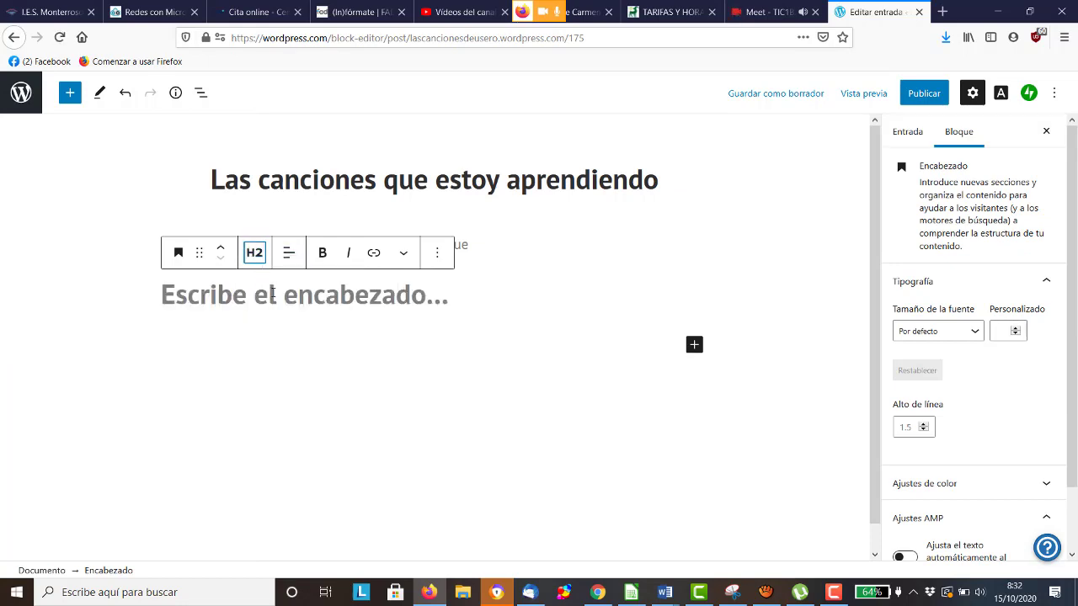
pyautogui.click(268, 296)
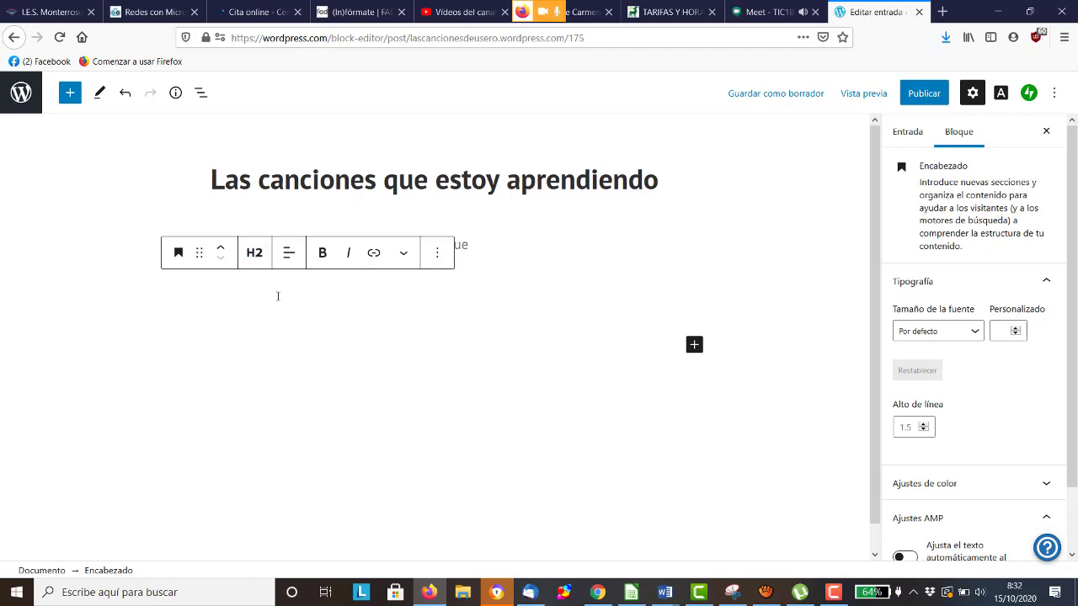
pyautogui.write('Your song')
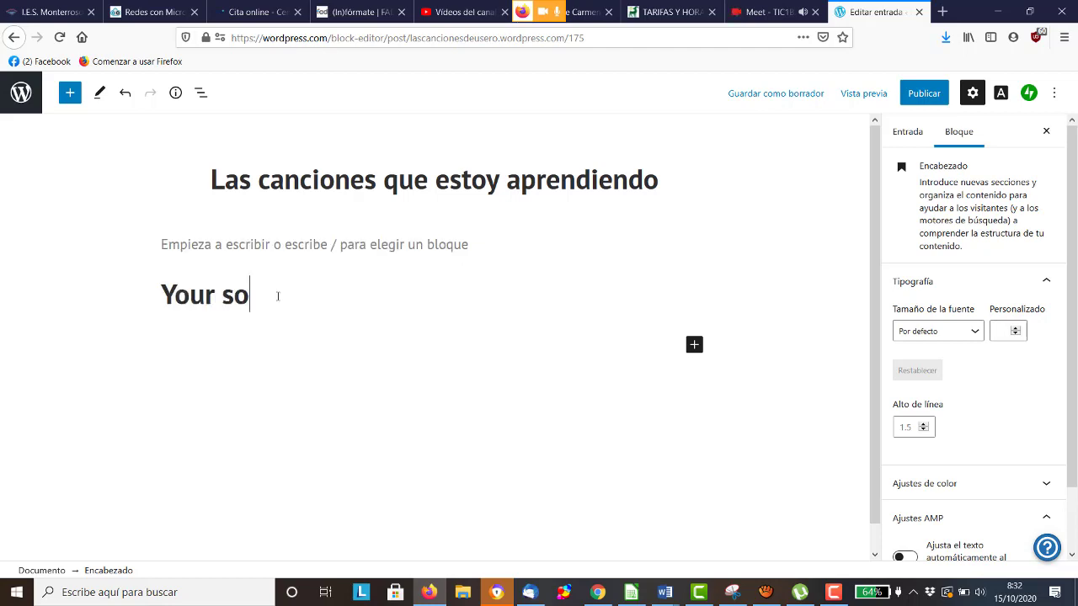
pyautogui.click(304, 369)
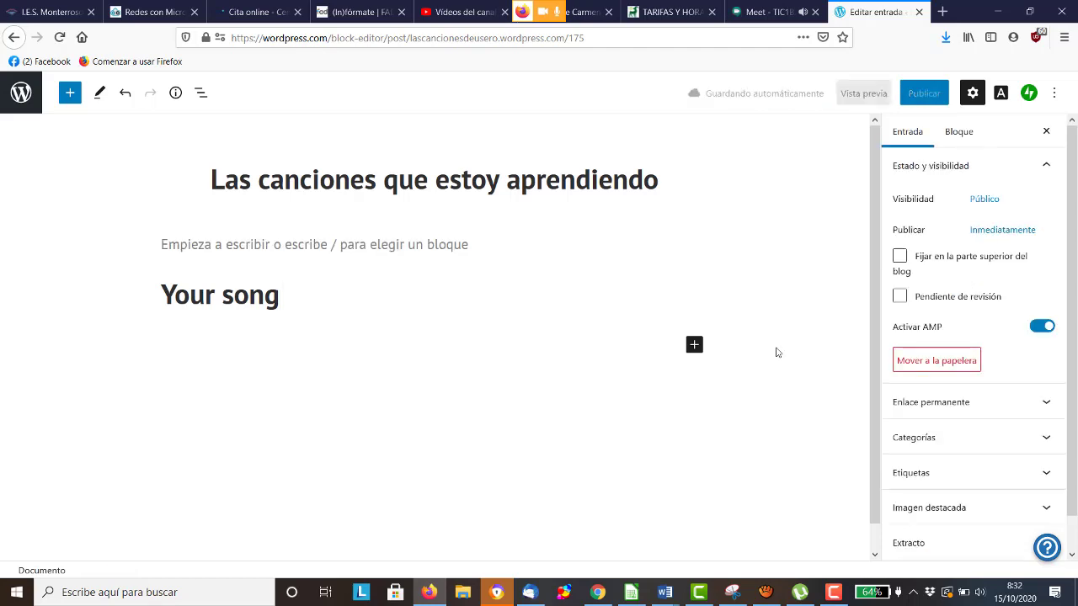
# - Browse the text and media blocks offered in the full block library
pyautogui.click(694, 344)
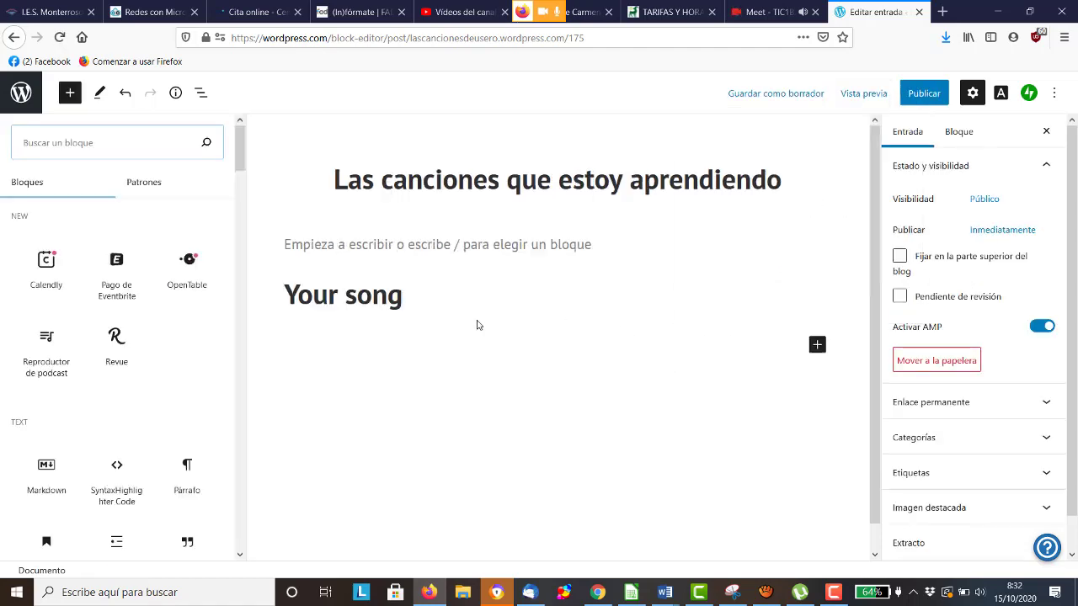
pyautogui.scroll(-1, 103, 354)
pyautogui.scroll(-2, 103, 354)
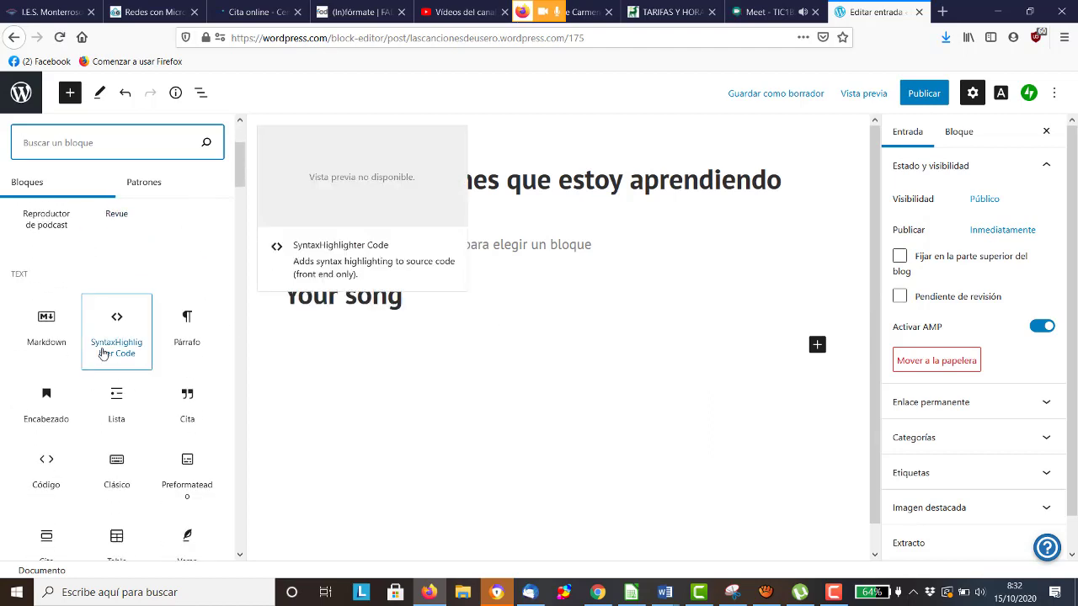
pyautogui.scroll(-4, 102, 354)
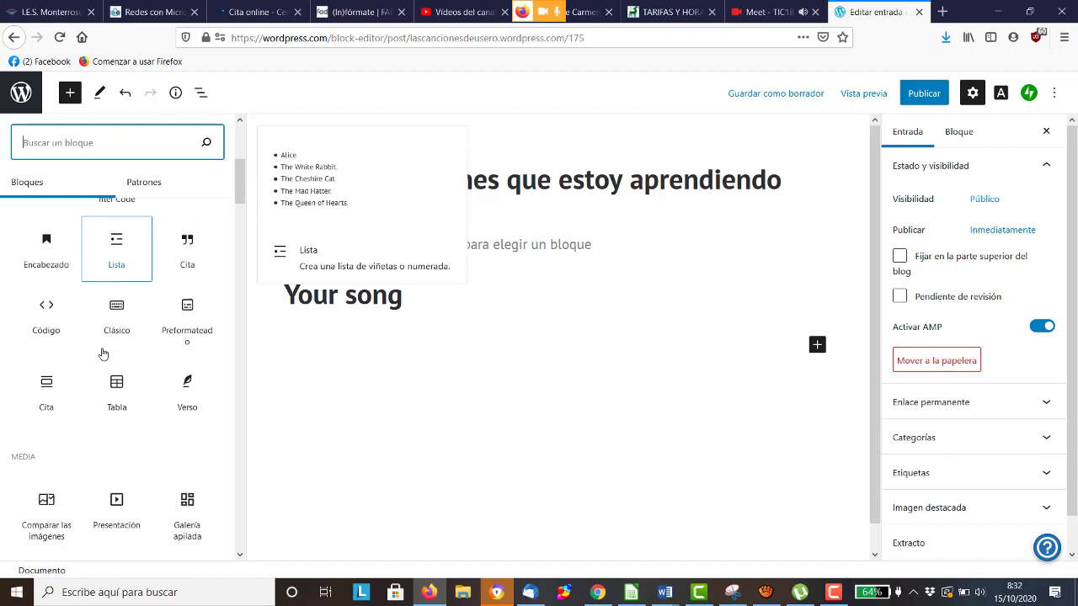
pyautogui.scroll(5, 103, 354)
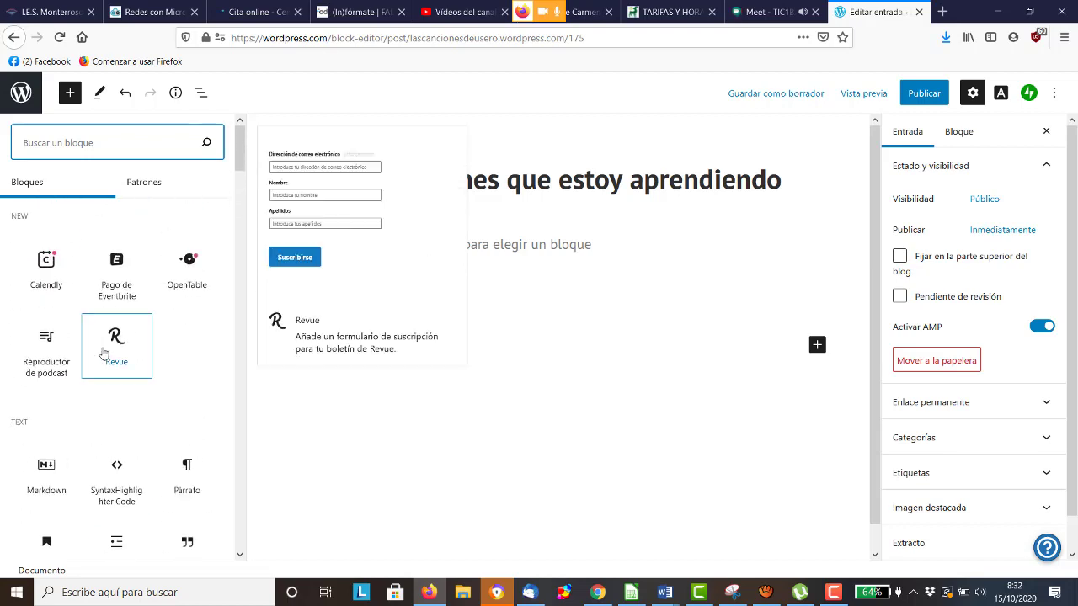
pyautogui.scroll(-3, 103, 353)
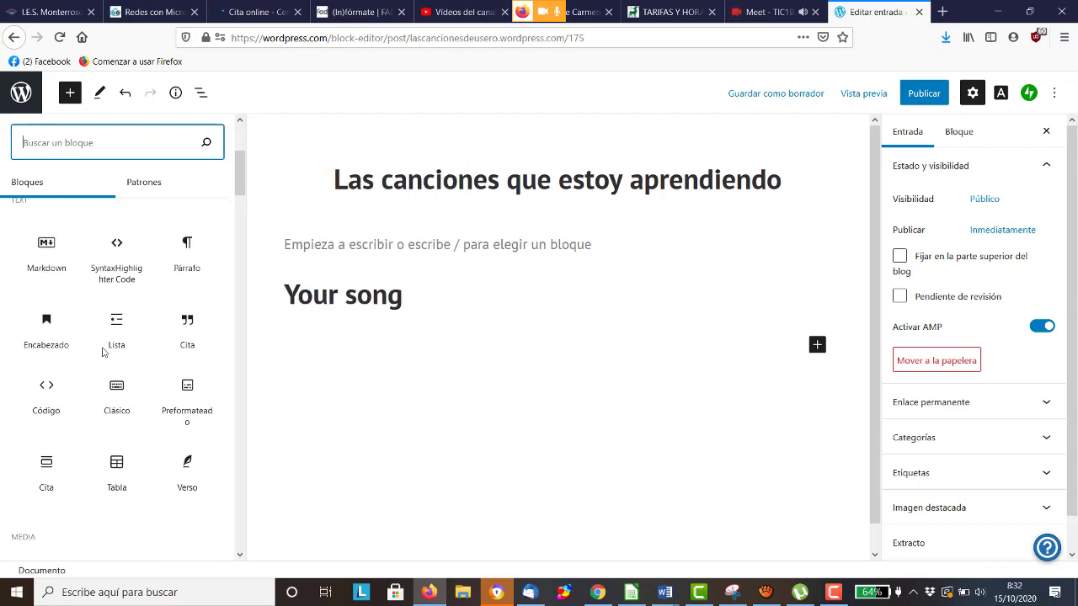
pyautogui.moveTo(103, 352)
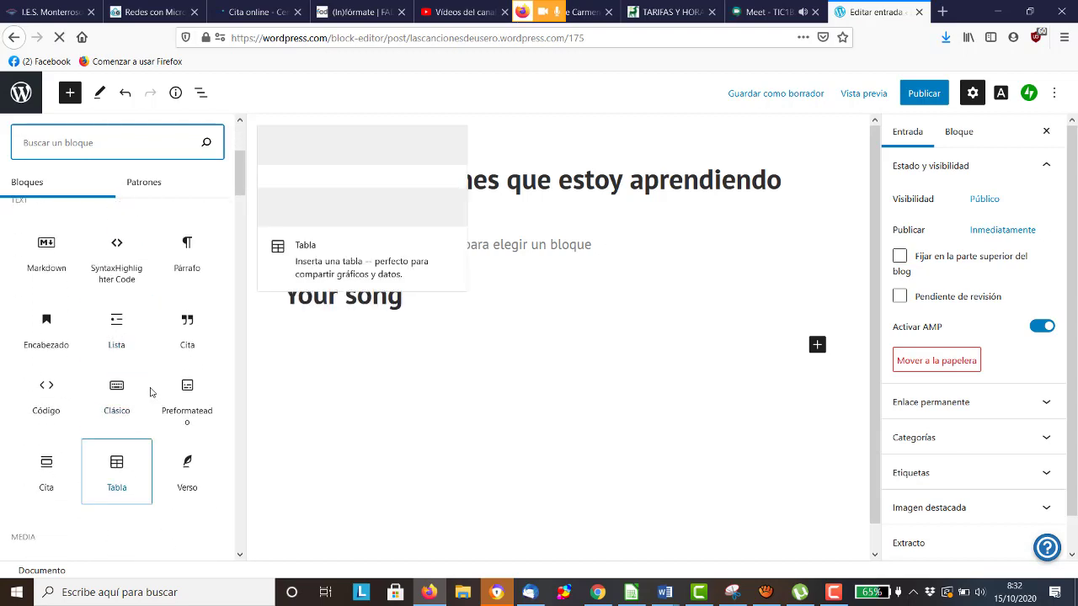
pyautogui.scroll(-3, 125, 348)
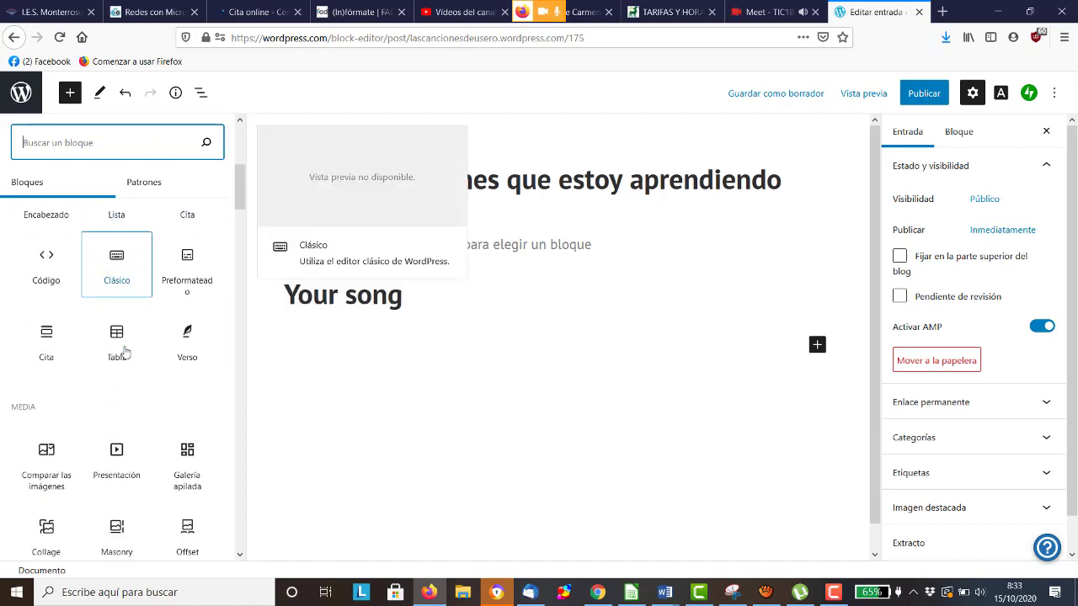
pyautogui.scroll(-4, 123, 350)
pyautogui.scroll(6, 122, 352)
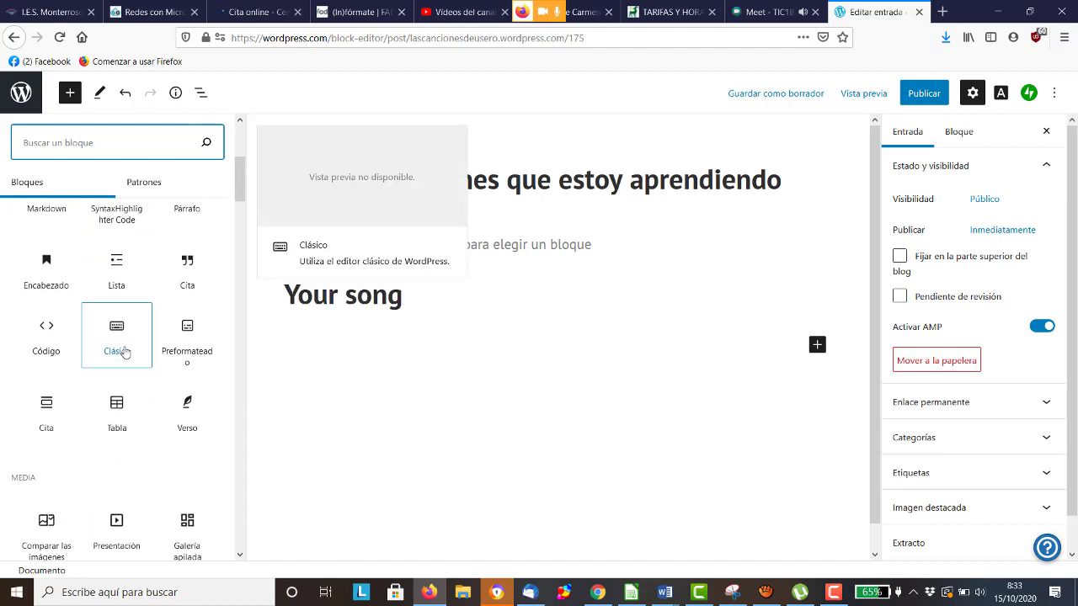
pyautogui.scroll(1, 125, 352)
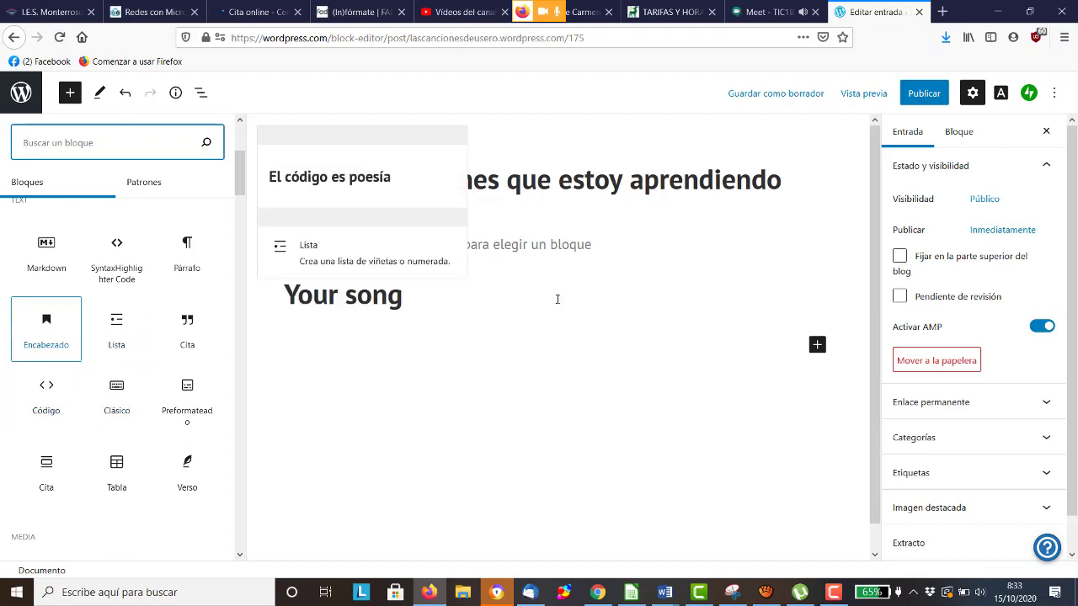
# - Add a paragraph reading "Es una canción..." below the "Your song" heading and select that paragraph block
pyautogui.click(448, 345)
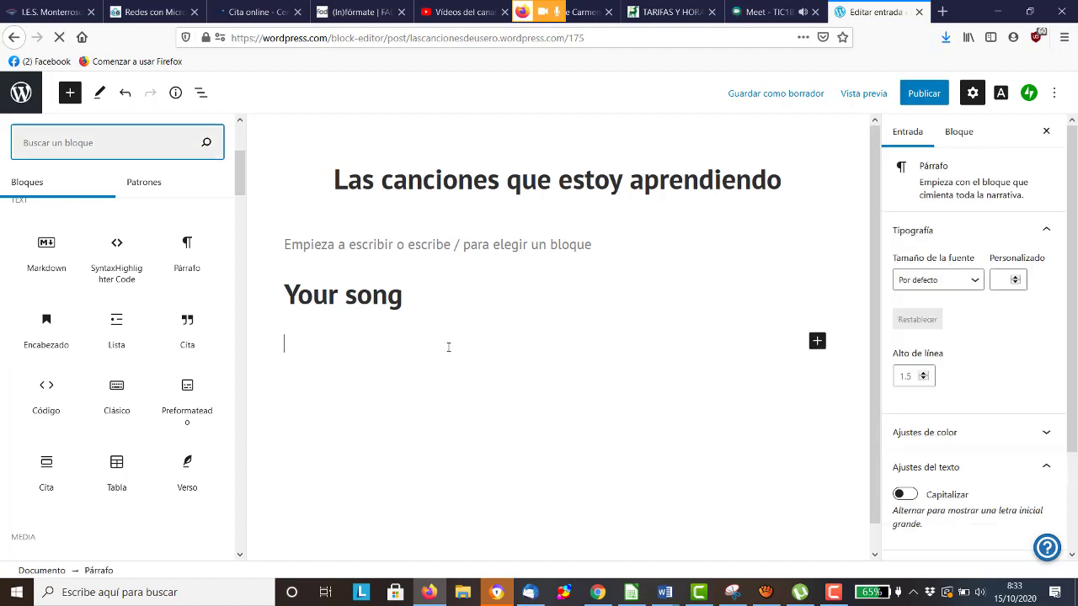
pyautogui.write('Es ')
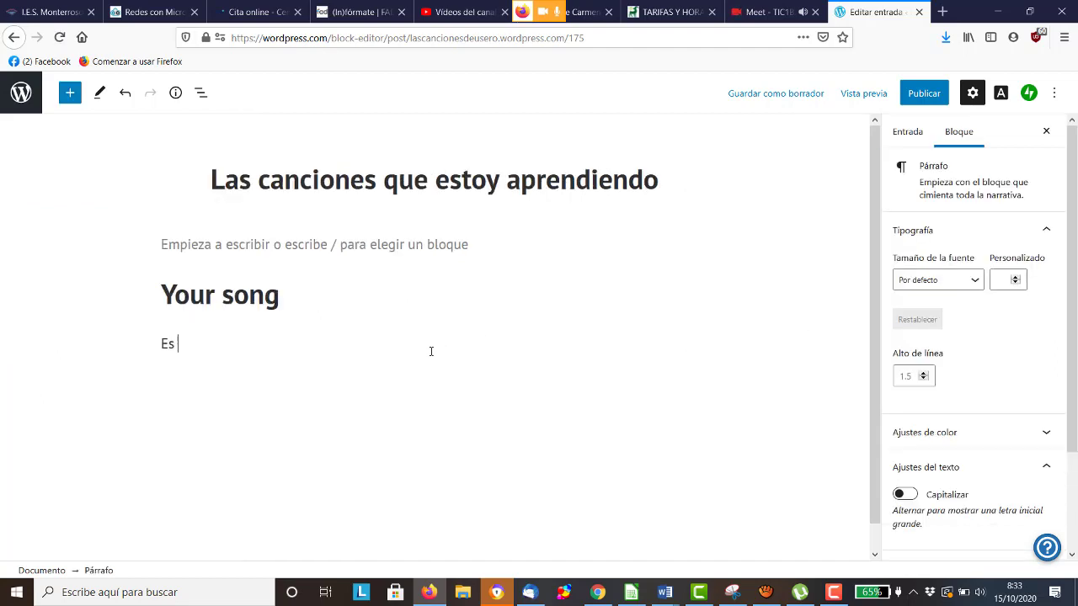
pyautogui.write('una canción...')
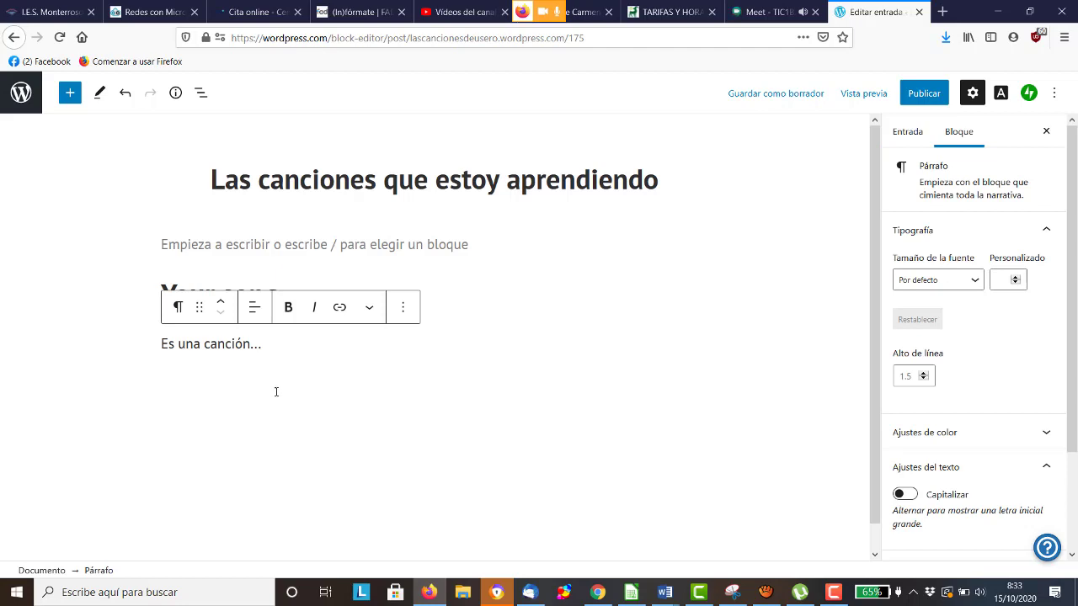
pyautogui.click(655, 380)
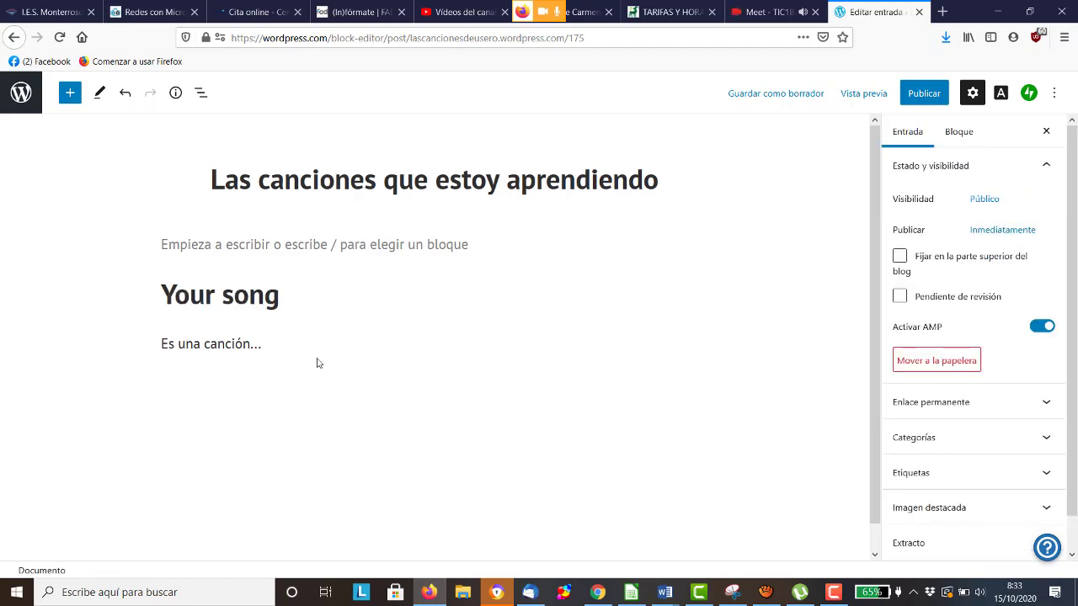
pyautogui.click(270, 388)
pyautogui.click(300, 353)
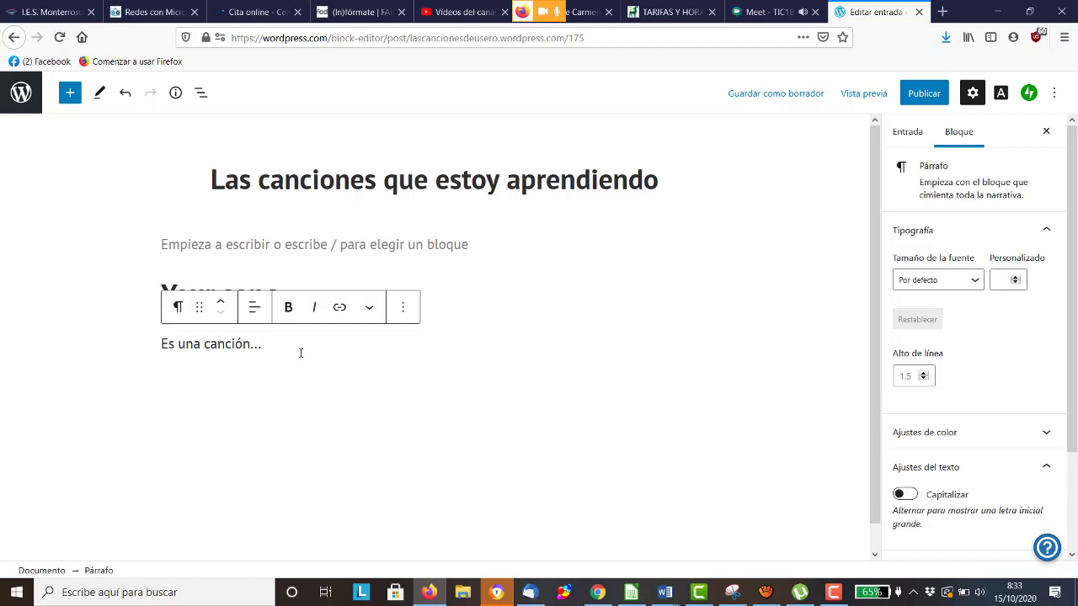
# - Start an empty paragraph after "Es una canción..." and fill the post's first paragraph with "Estas son las canciones que estoy aprendiendo a cantar:"
pyautogui.press('Return')
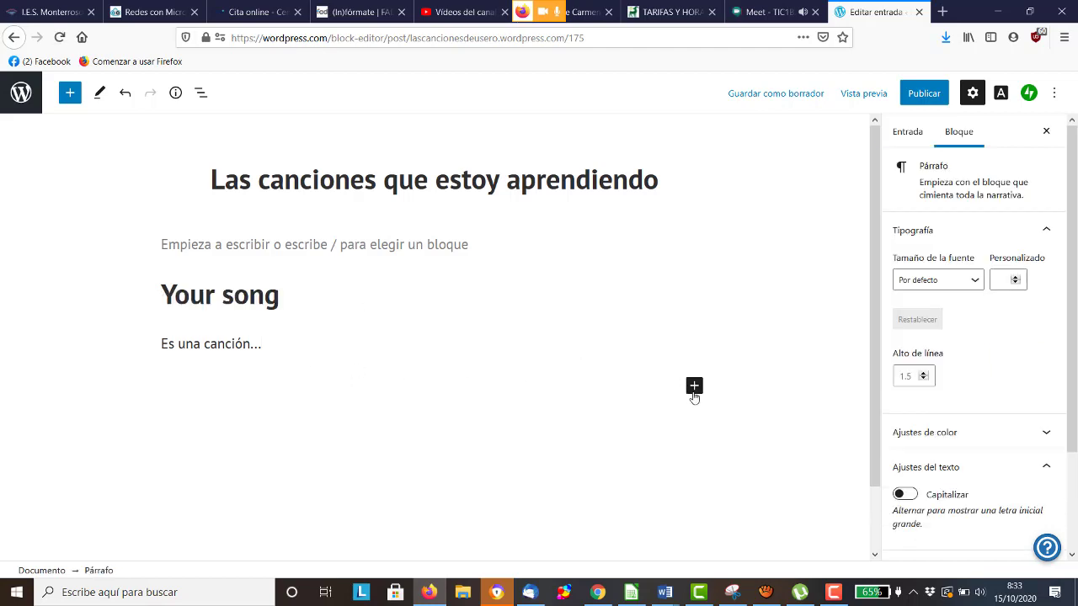
pyautogui.click(386, 238)
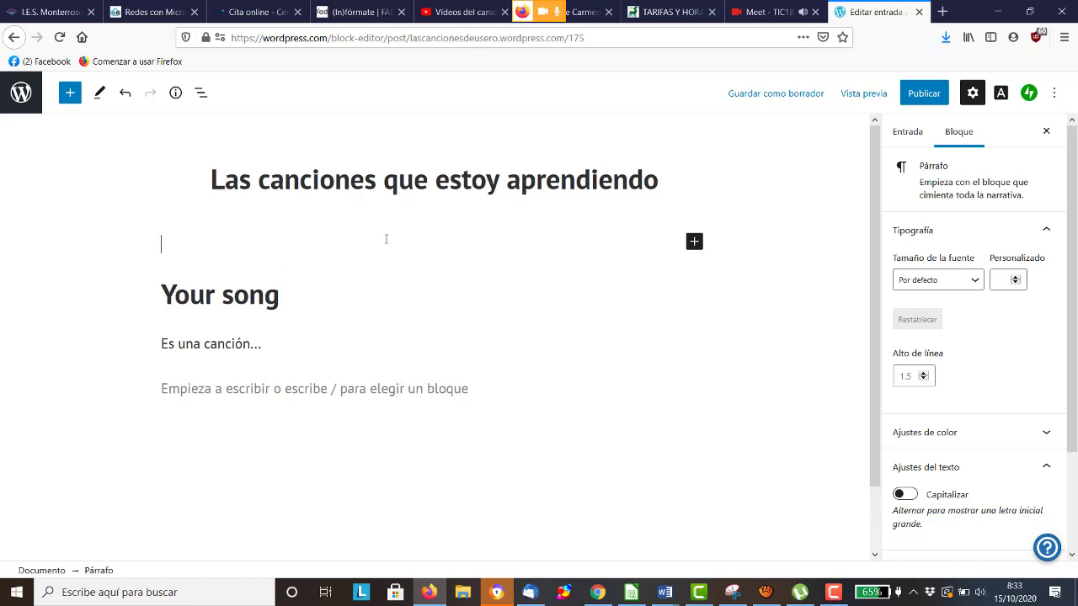
pyautogui.write('Estas')
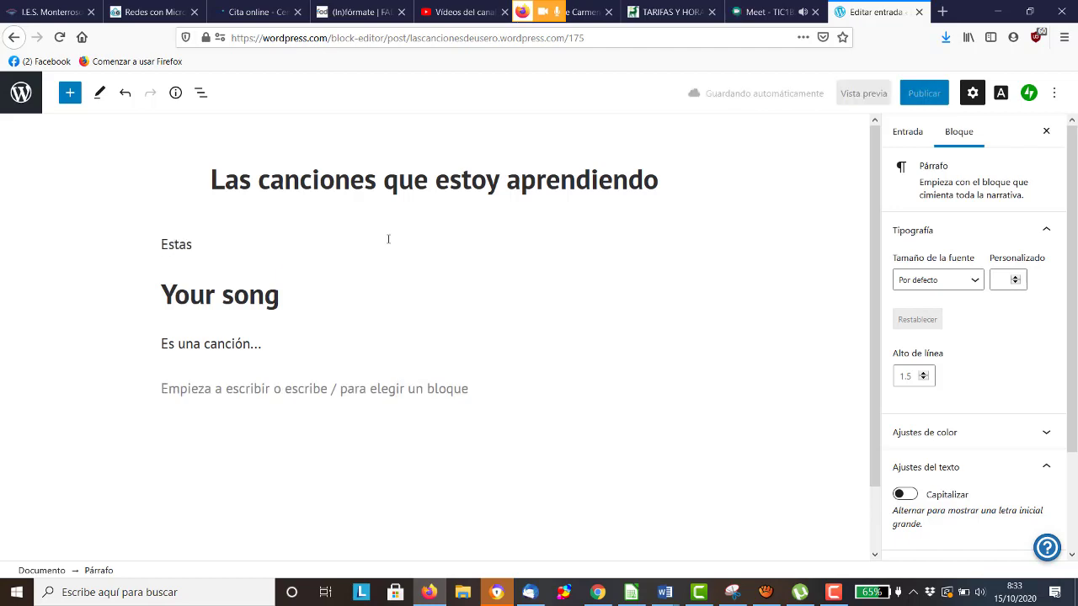
pyautogui.write(' son las canciones que')
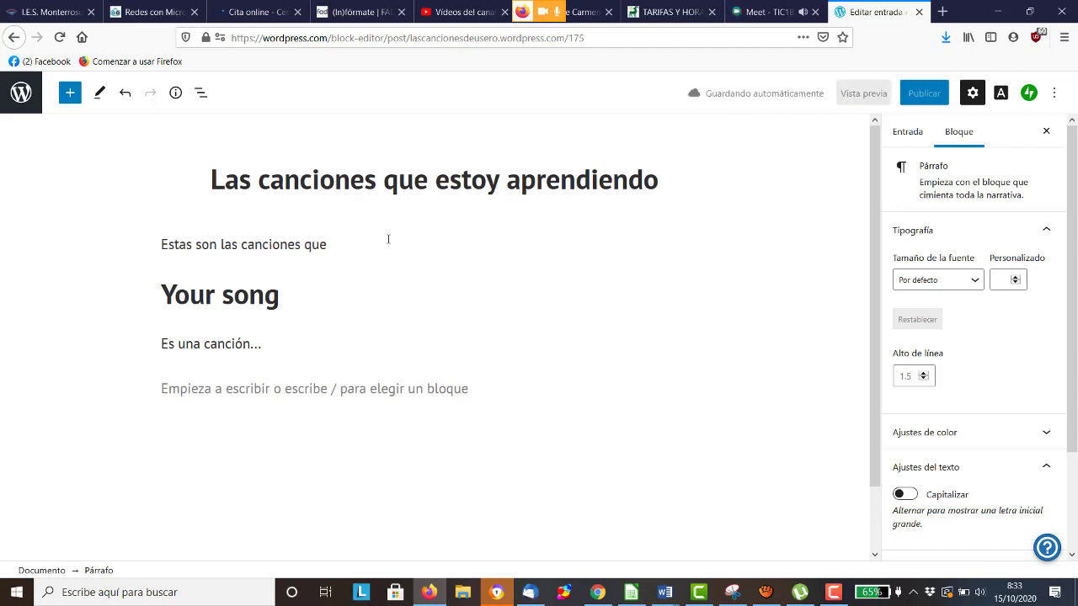
pyautogui.write(' estoy aprendiendo a cantar:')
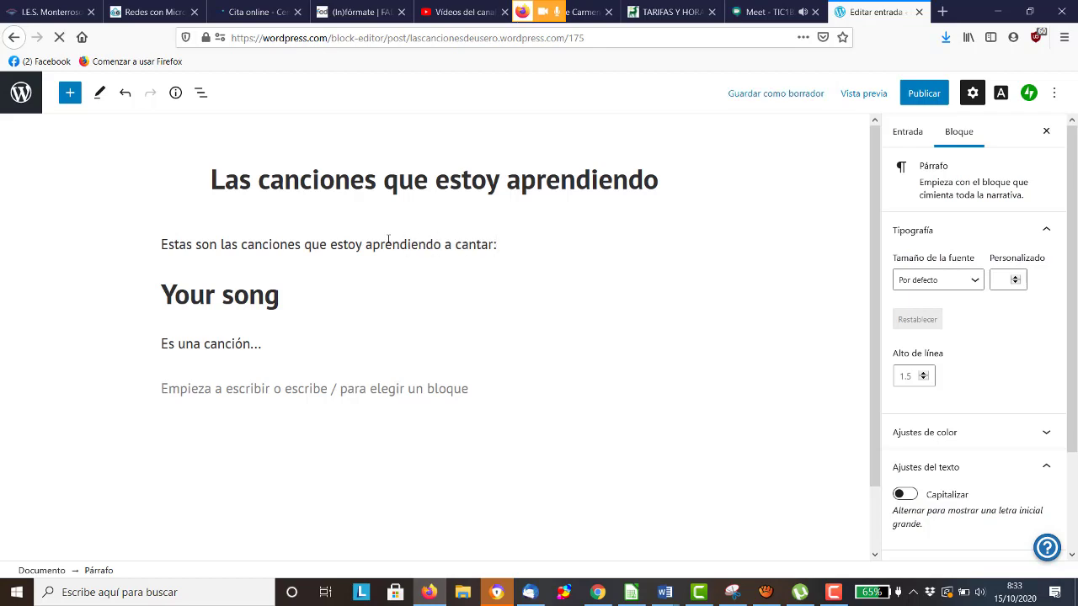
# - Insert a Lista block from the full block library directly below the introductory paragraph
pyautogui.press('Return')
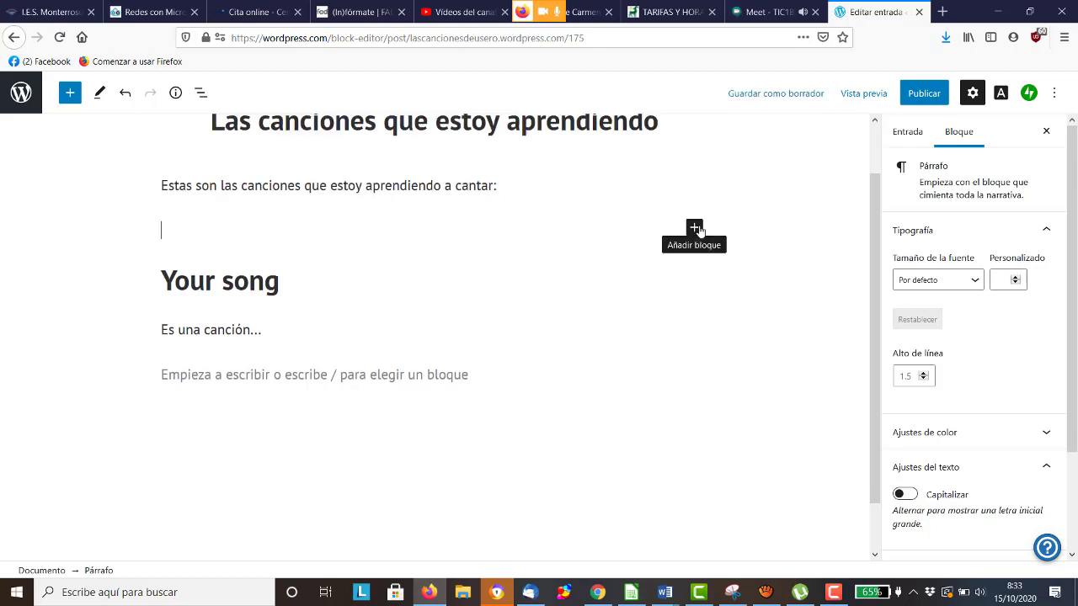
pyautogui.click(695, 228)
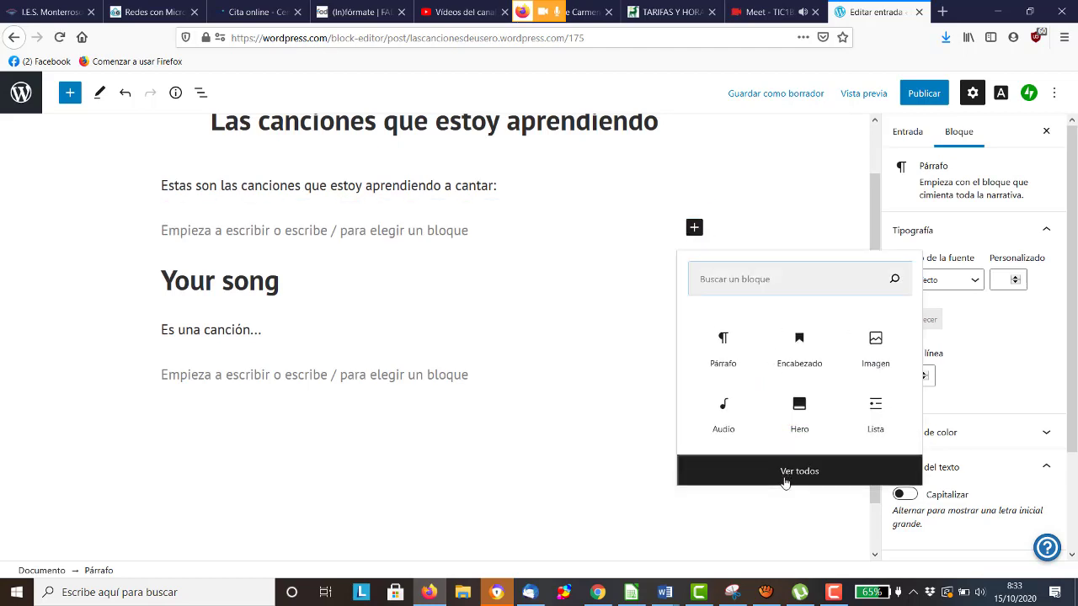
pyautogui.click(768, 472)
pyautogui.click(70, 93)
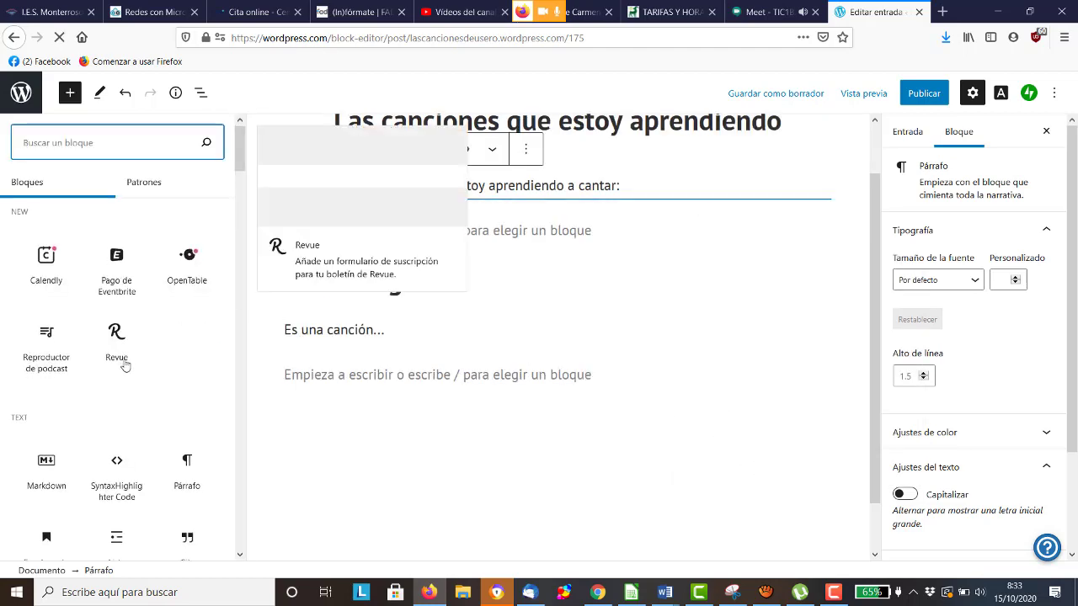
pyautogui.scroll(-2, 117, 253)
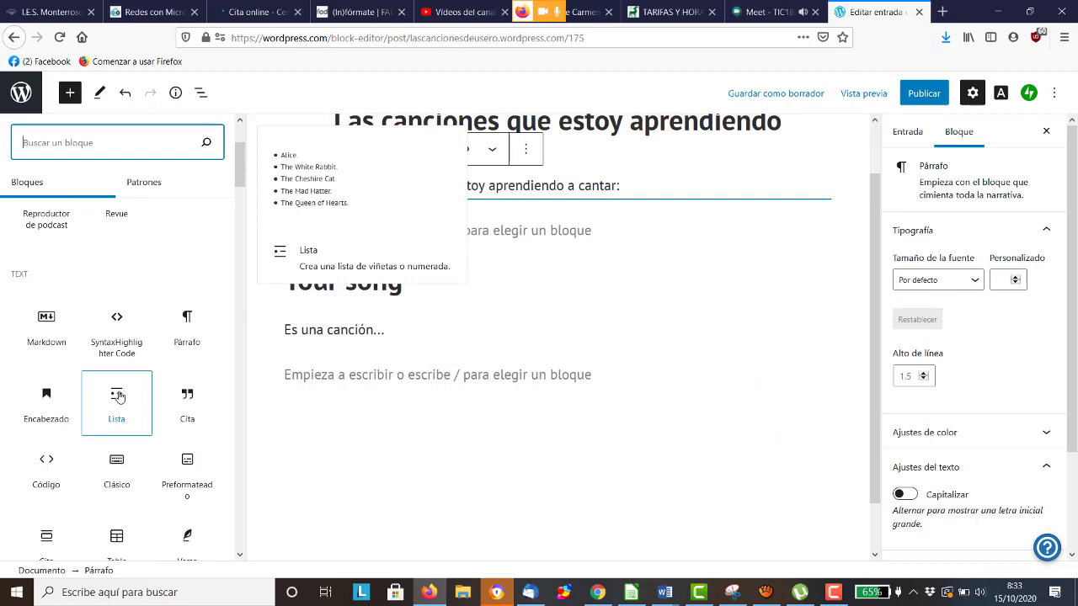
pyautogui.click(118, 396)
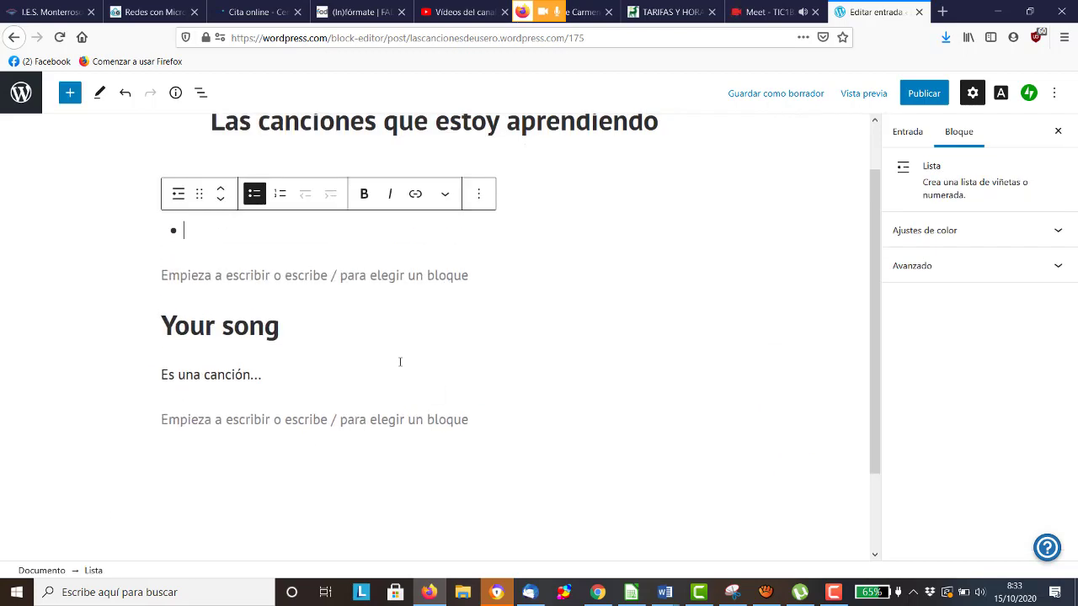
# - Enter "Your song" and "Spider-man de Michael Bublé" as the first two items of the list
pyautogui.write('Your song')
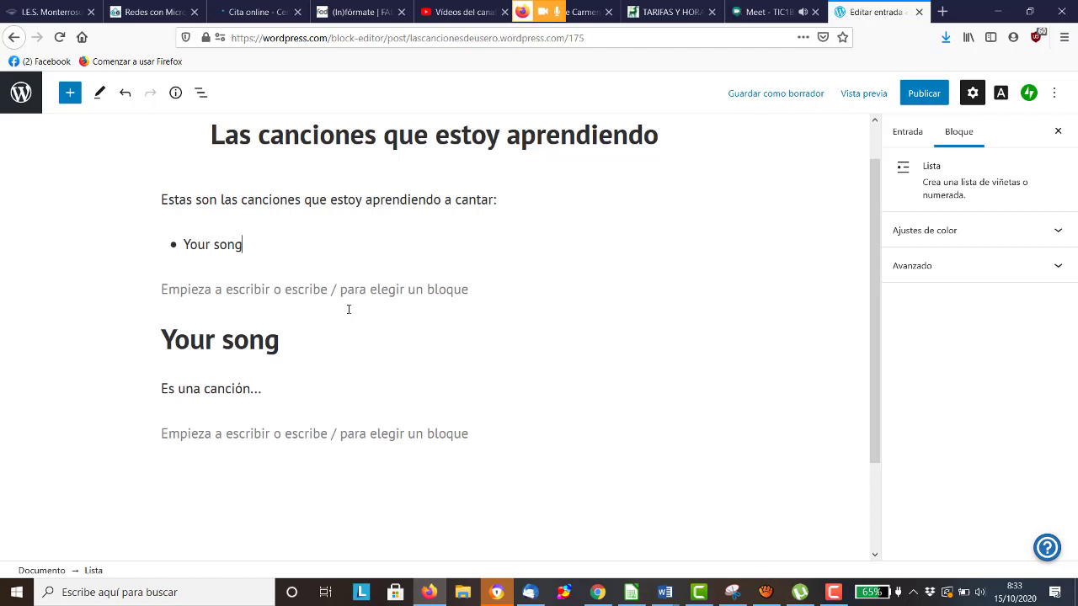
pyautogui.press('Return')
pyautogui.write('pider')
pyautogui.press('BackSpace')
pyautogui.press('BackSpace')
pyautogui.press('BackSpace')
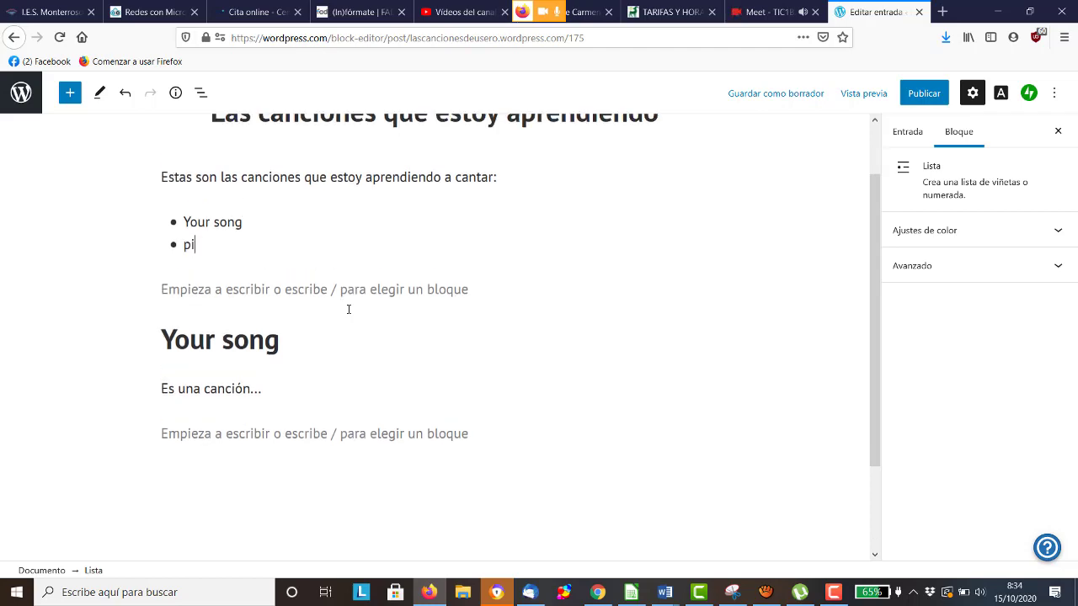
pyautogui.press('BackSpace')
pyautogui.write('Spider-man de Mic')
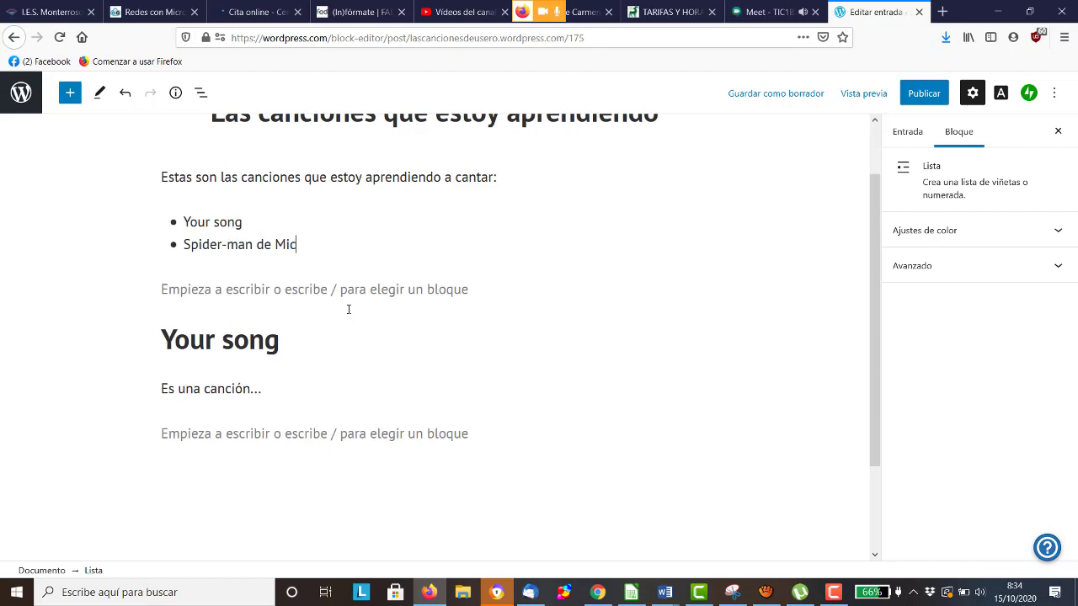
pyautogui.write('hael Bublé')
# - Add "Just the way you are" and "Perfect" as the third and fourth items of the song list
pyautogui.press('Return')
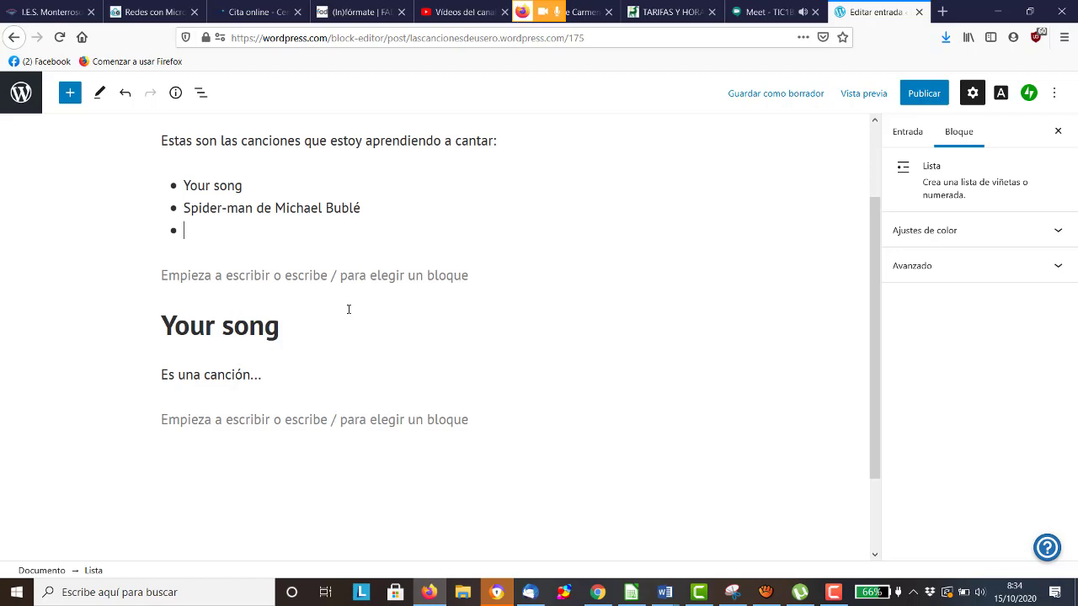
pyautogui.write('Just the way you are')
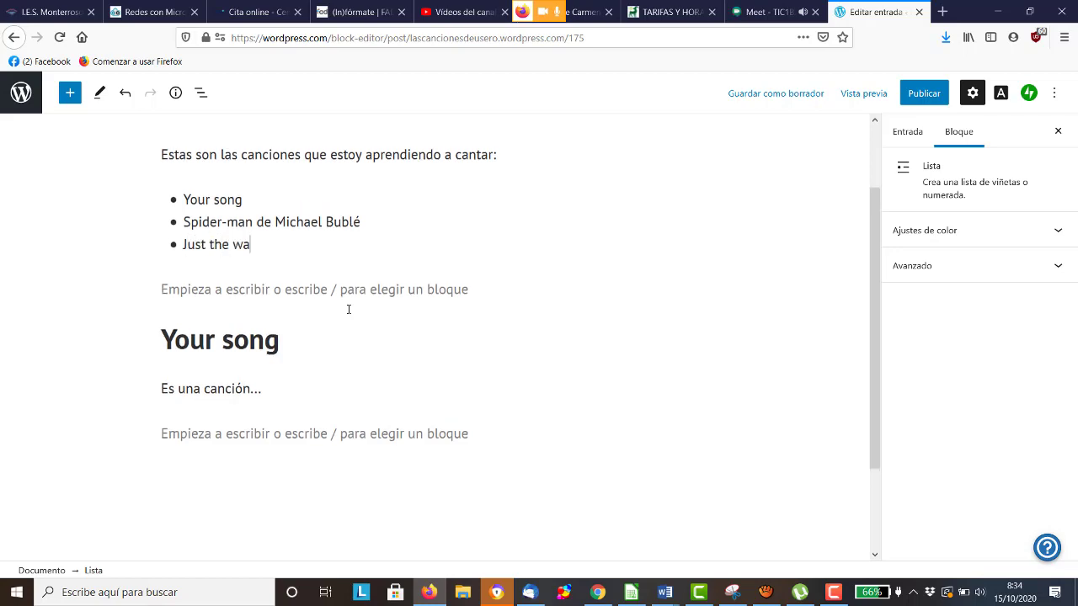
pyautogui.press('Return')
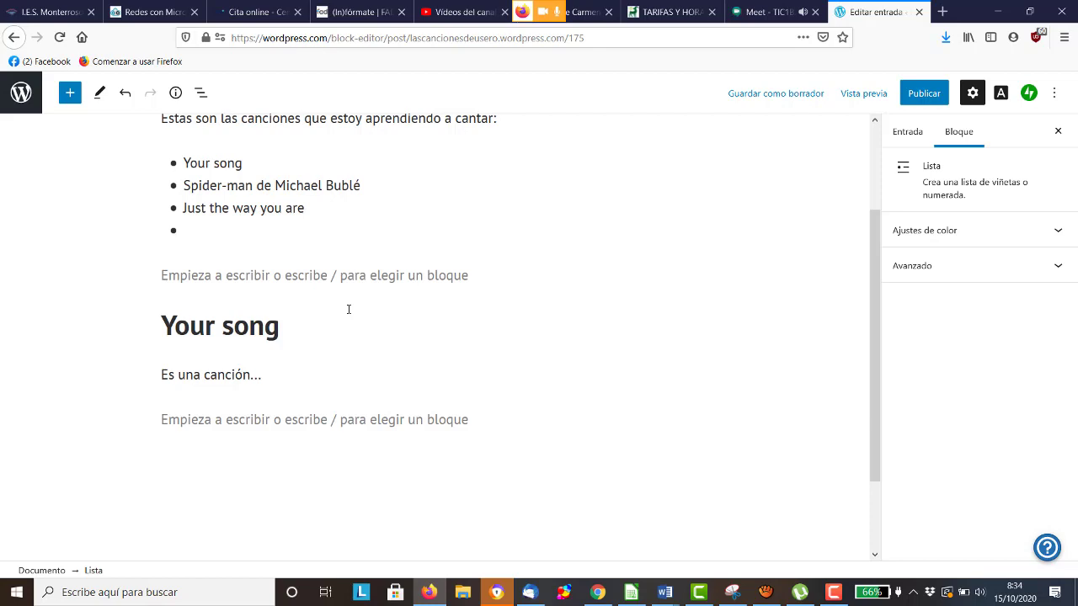
pyautogui.write('Perfect')
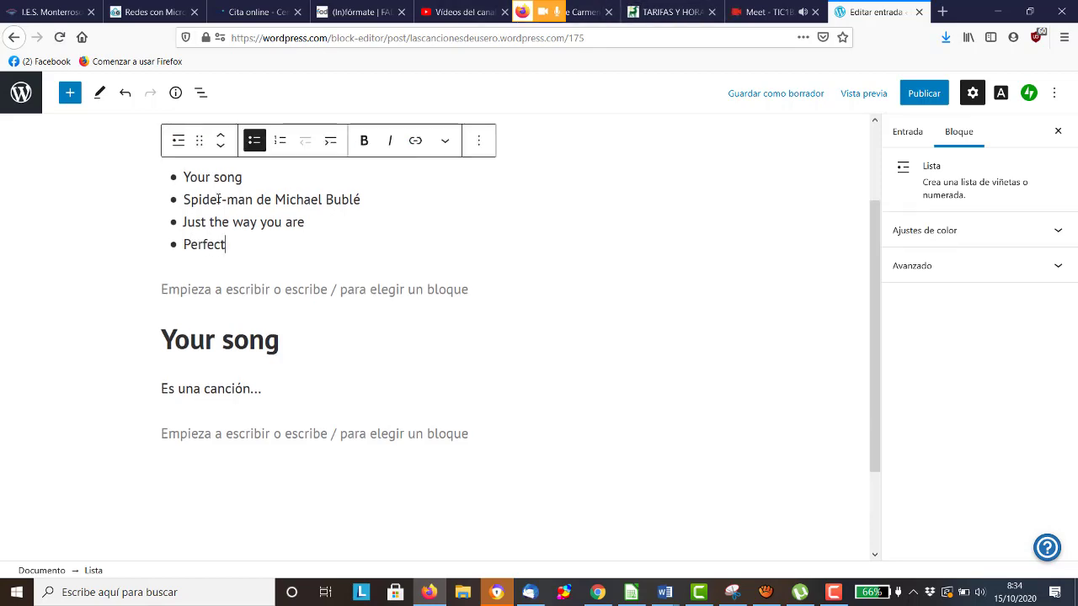
# - Try the numbered format on the song list and switch it back to bullets
pyautogui.click(281, 142)
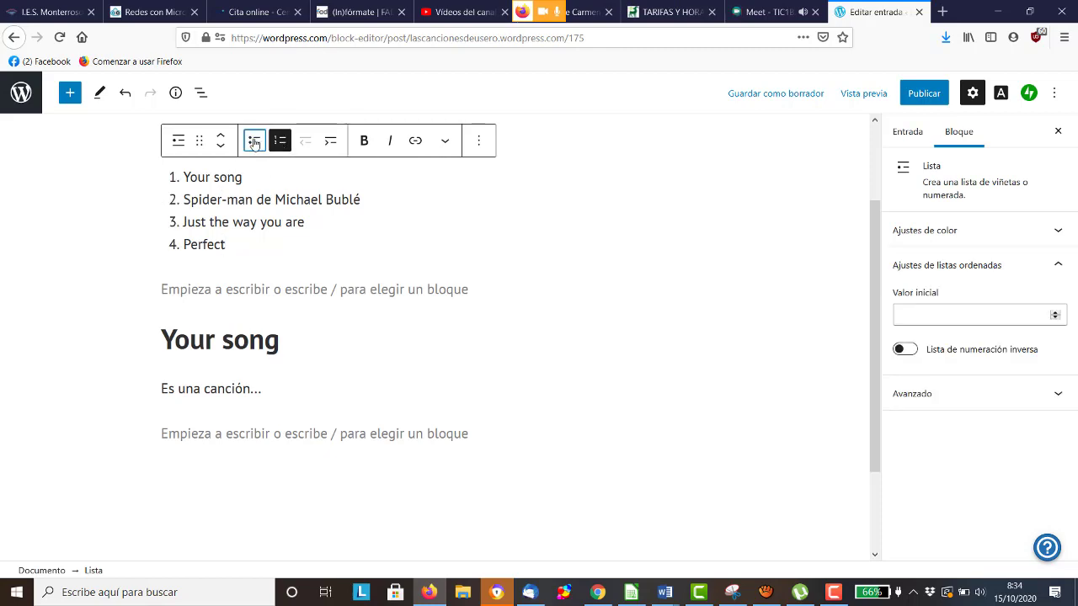
pyautogui.click(253, 140)
pyautogui.click(280, 142)
pyautogui.click(253, 141)
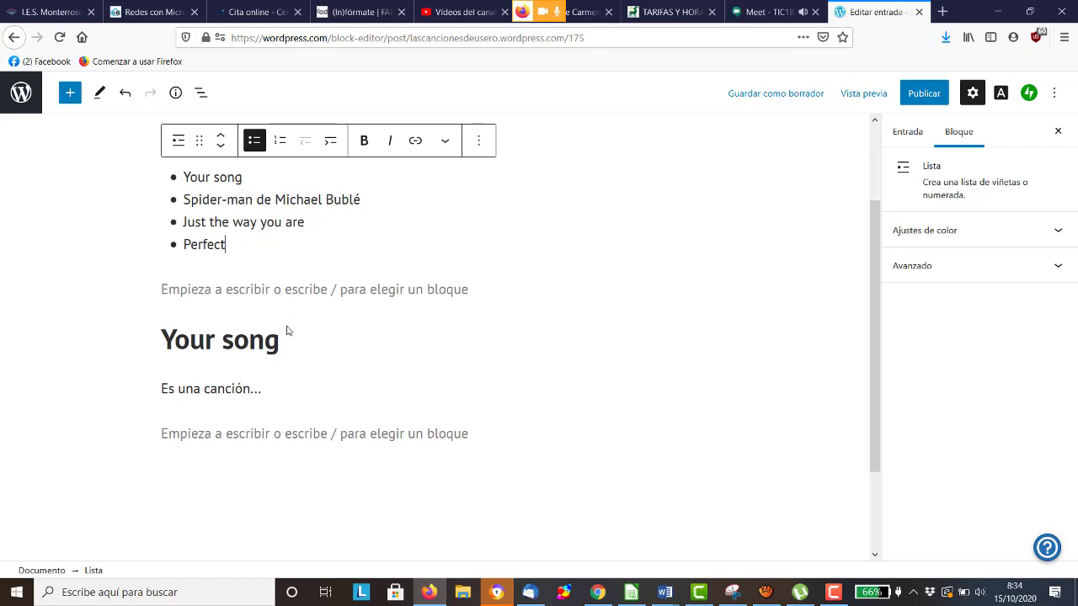
# - Insert an Imagen block in the empty paragraph below "Es una canción..."
pyautogui.click(252, 435)
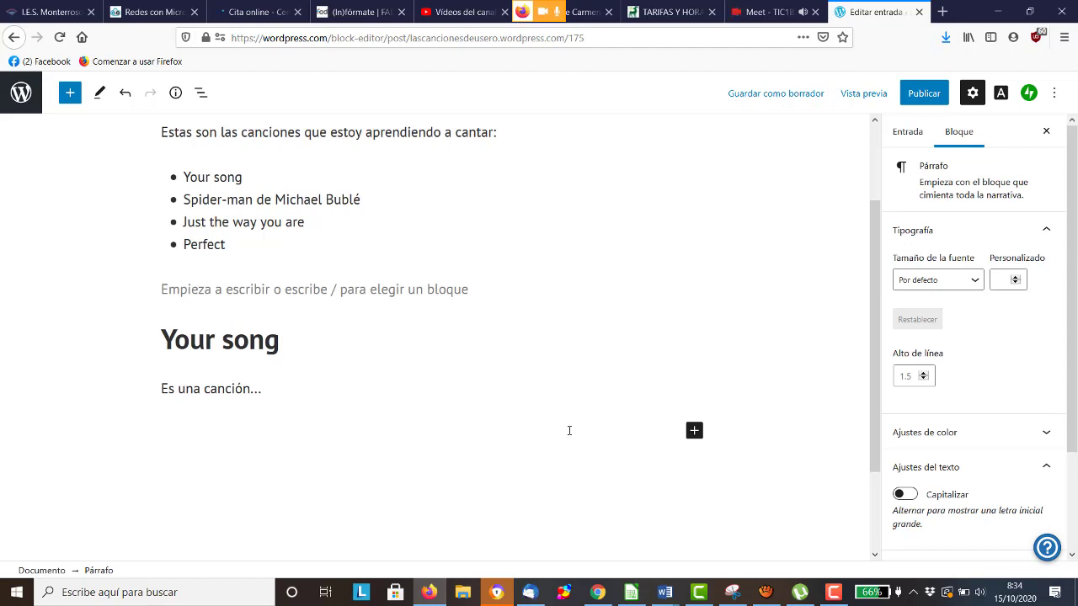
pyautogui.click(693, 430)
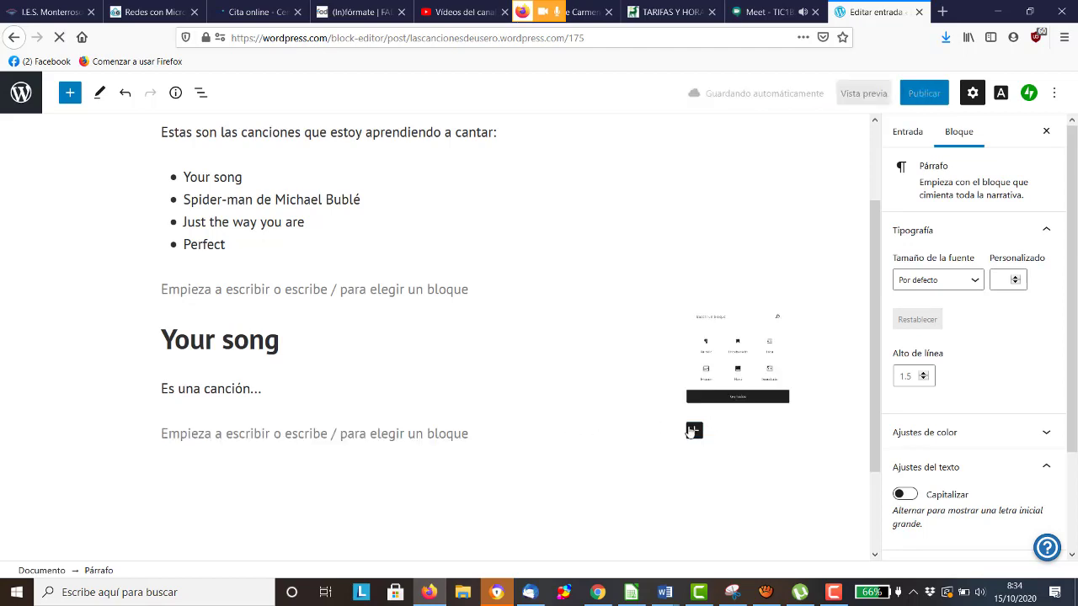
pyautogui.click(726, 345)
pyautogui.scroll(-2, 477, 390)
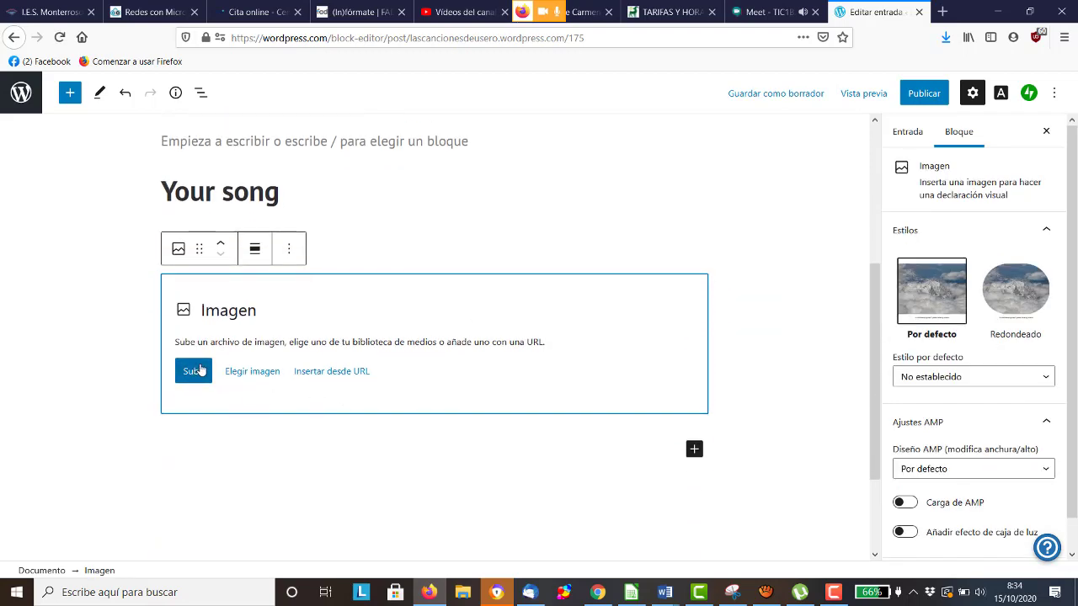
# - Fill the image block with the Elton John "Rocket Man" magazine cover from the Biblioteca de medios
pyautogui.click(248, 373)
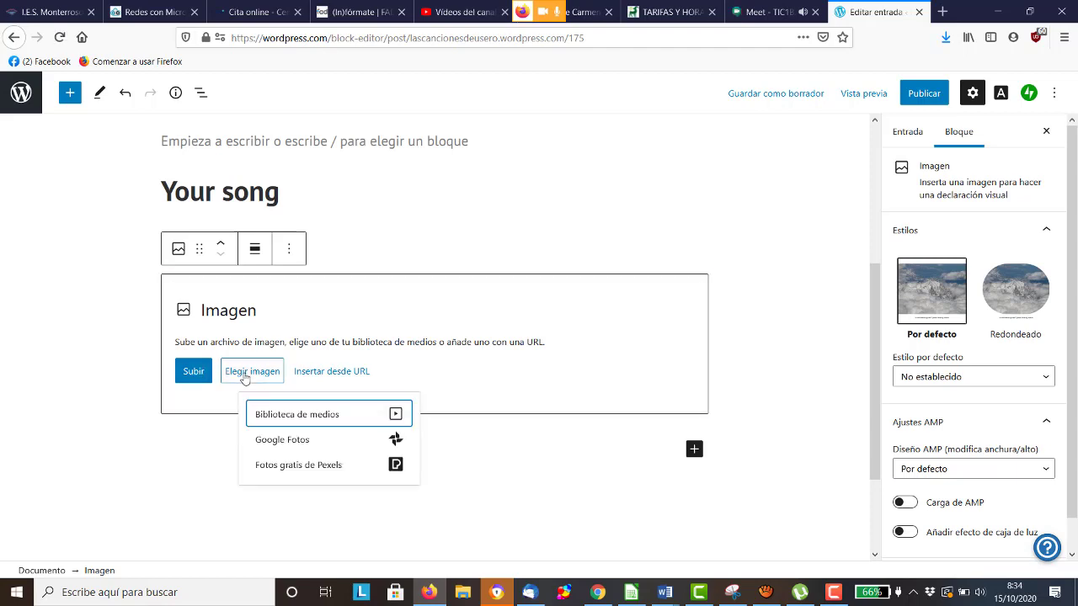
pyautogui.click(269, 413)
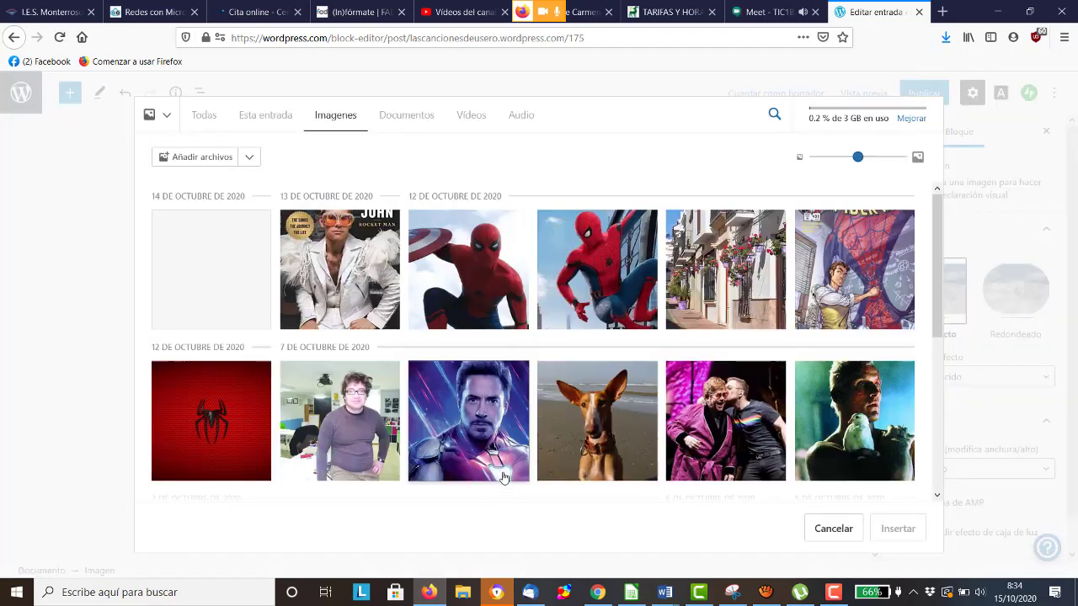
pyautogui.click(354, 288)
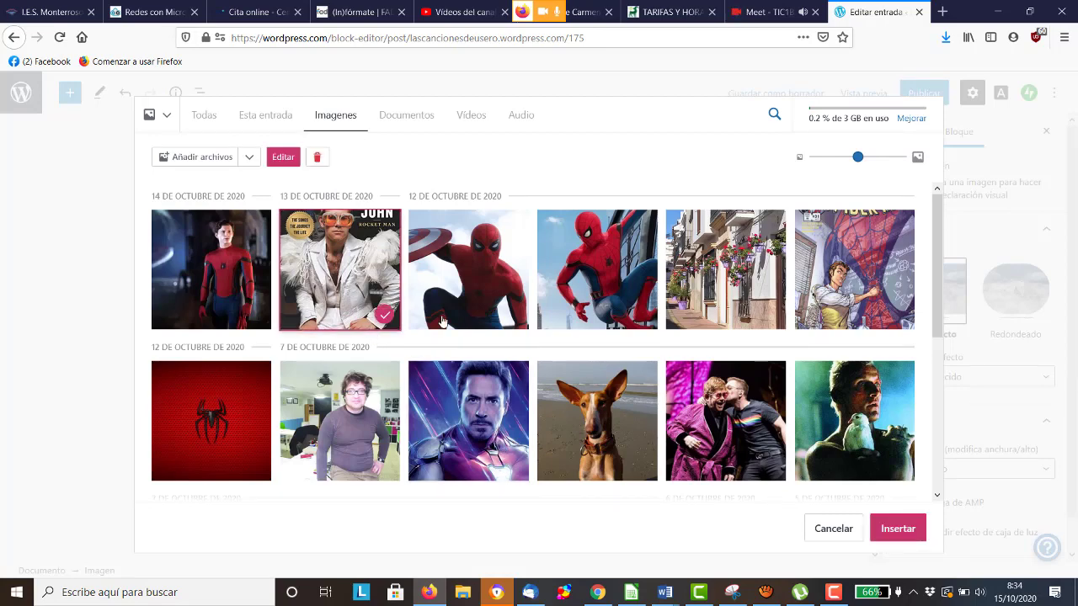
pyautogui.click(898, 531)
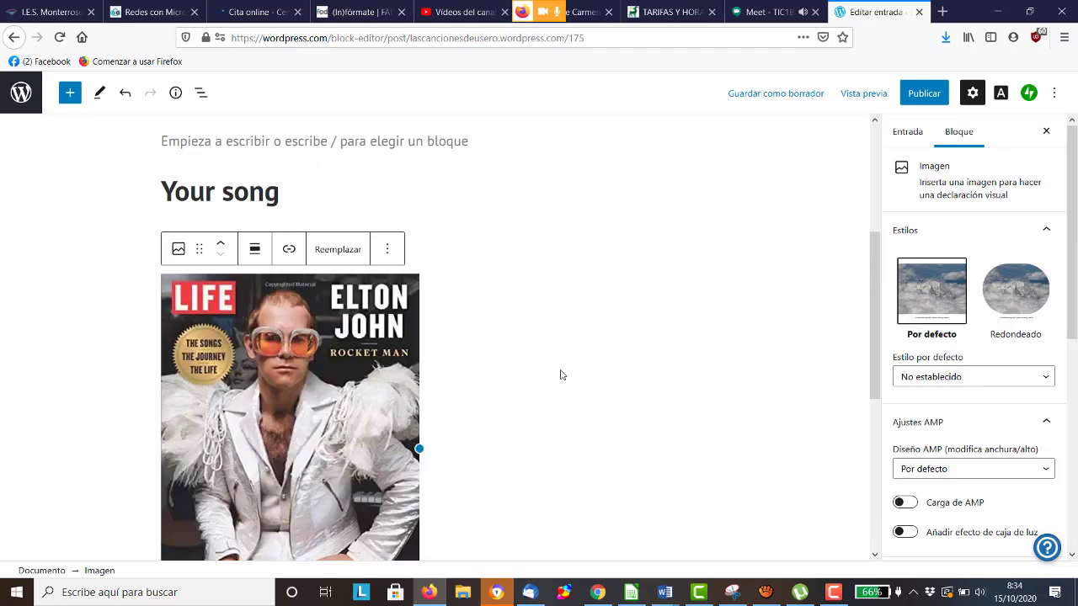
pyautogui.scroll(-1, 509, 360)
pyautogui.scroll(2, 509, 360)
pyautogui.scroll(-3, 509, 360)
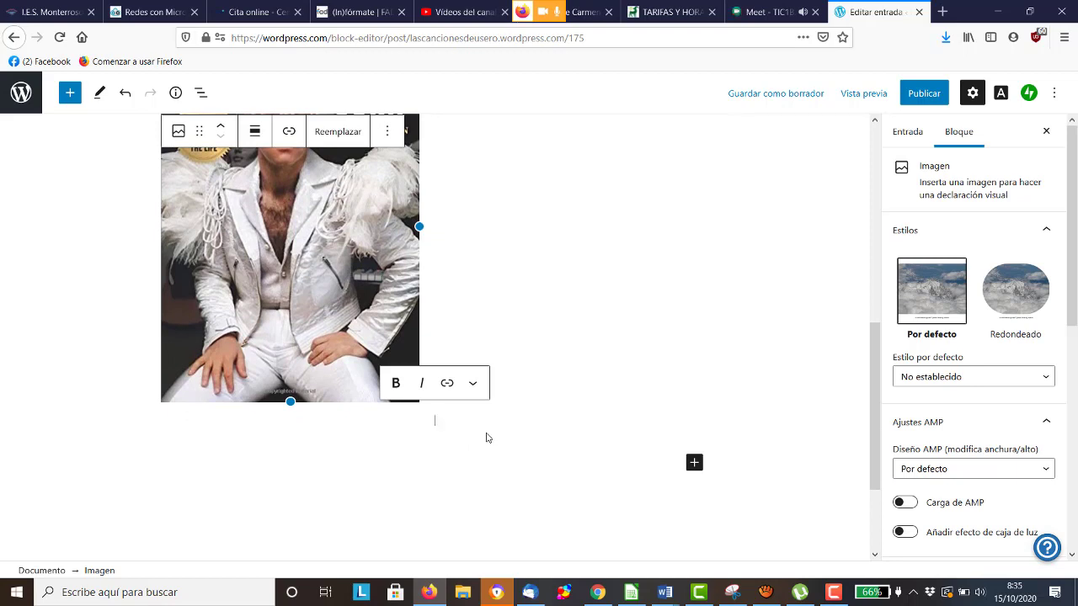
pyautogui.scroll(3, 454, 448)
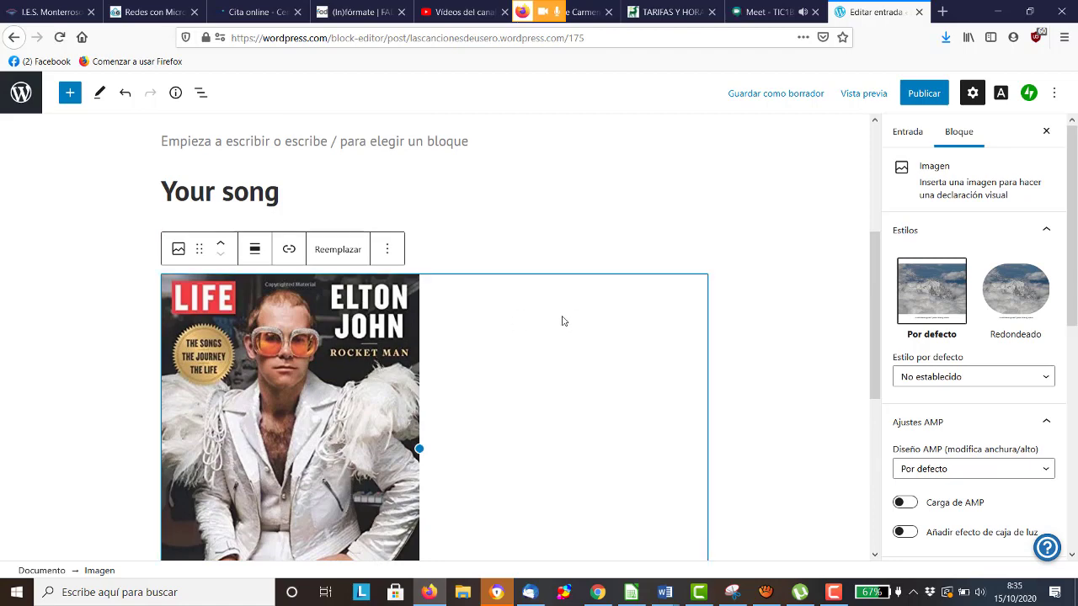
# - Open the full block library for the area below the image and examine the available text and media blocks
pyautogui.scroll(-3, 657, 359)
pyautogui.click(692, 443)
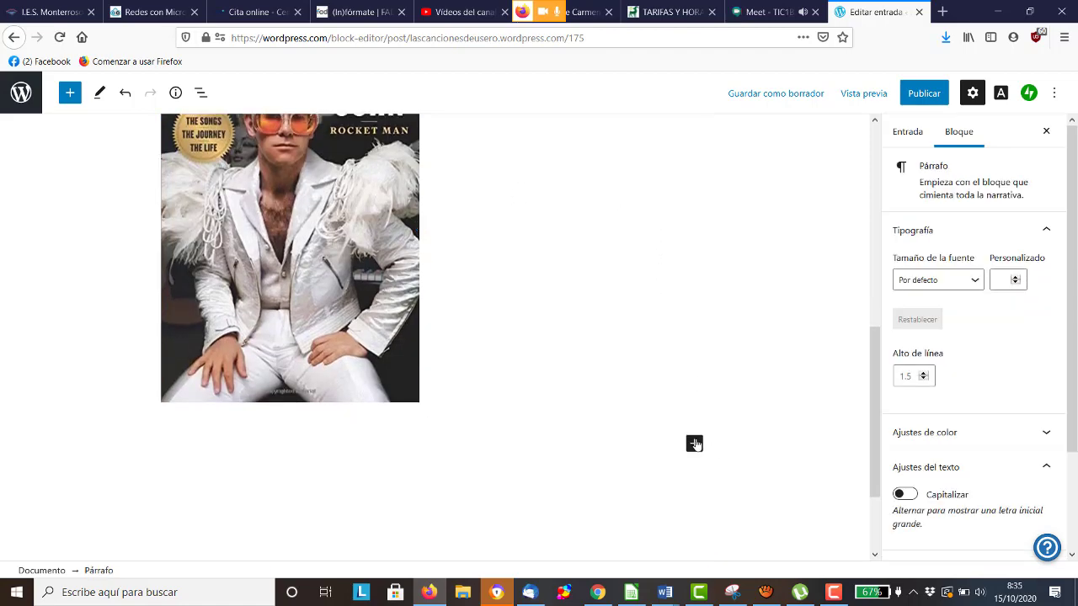
pyautogui.click(693, 443)
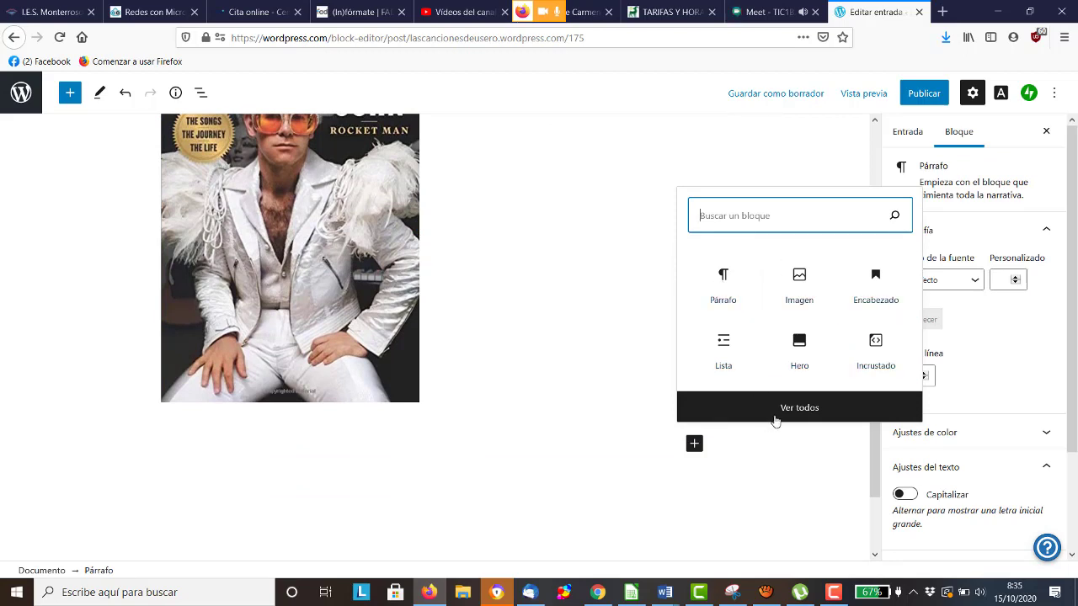
pyautogui.click(802, 413)
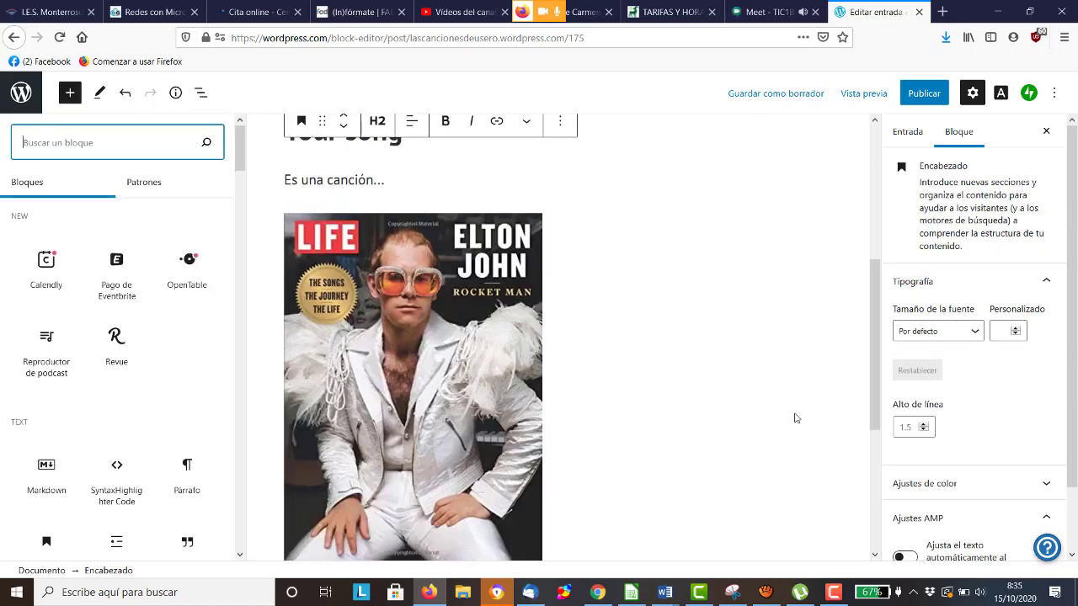
pyautogui.scroll(-2, 103, 308)
pyautogui.scroll(2, 107, 286)
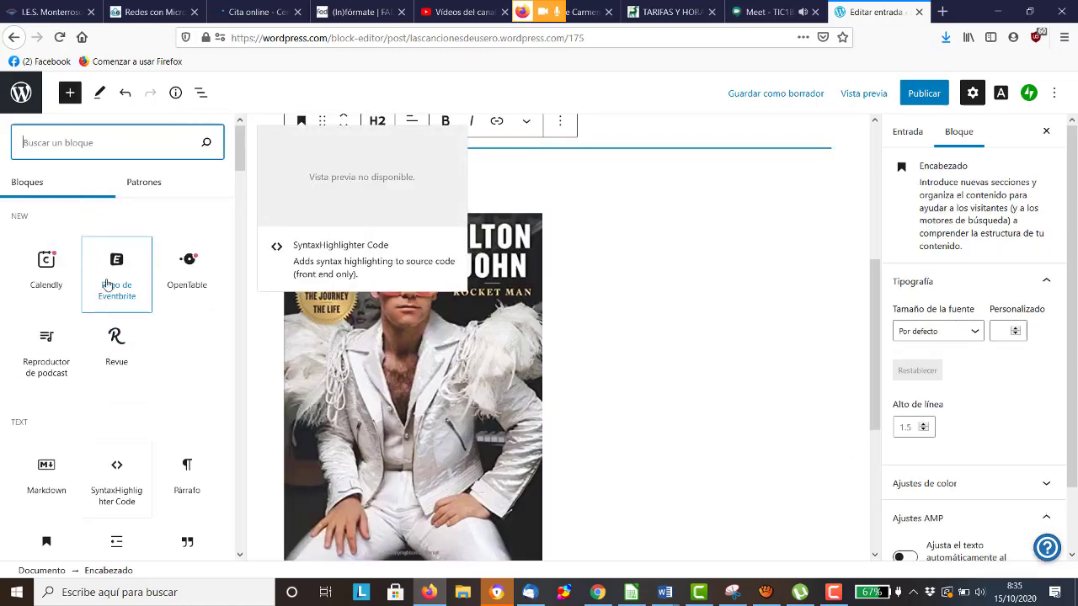
pyautogui.scroll(-2, 85, 258)
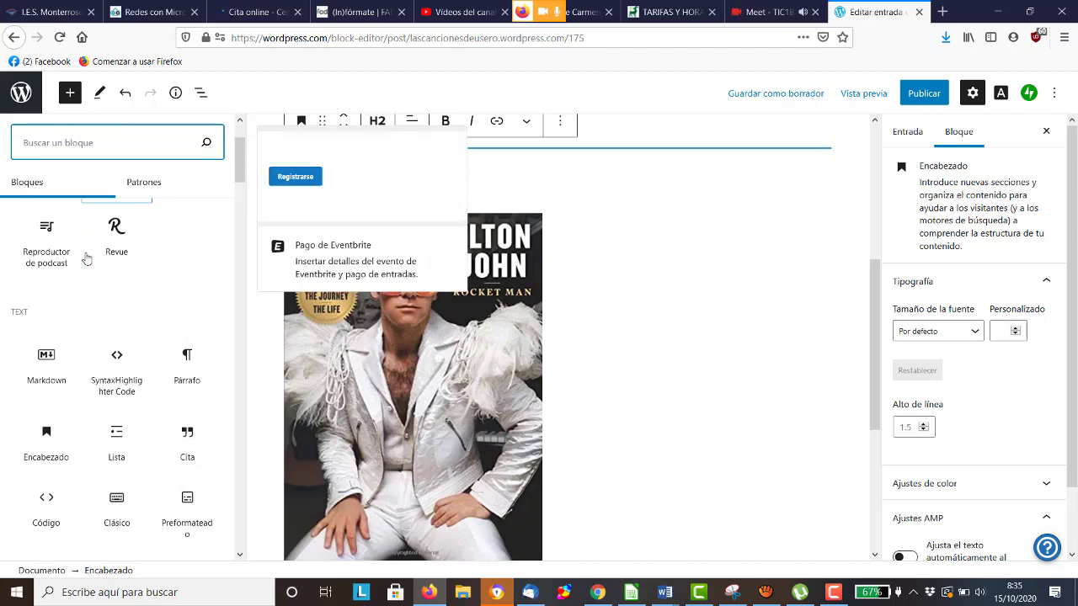
pyautogui.scroll(-2, 51, 315)
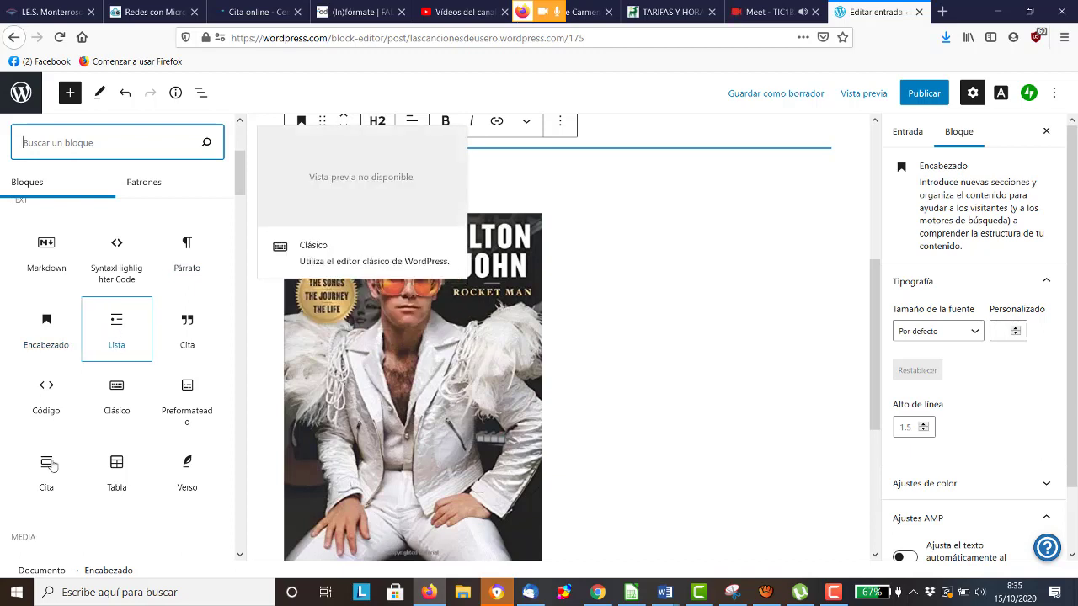
pyautogui.scroll(-3, 168, 420)
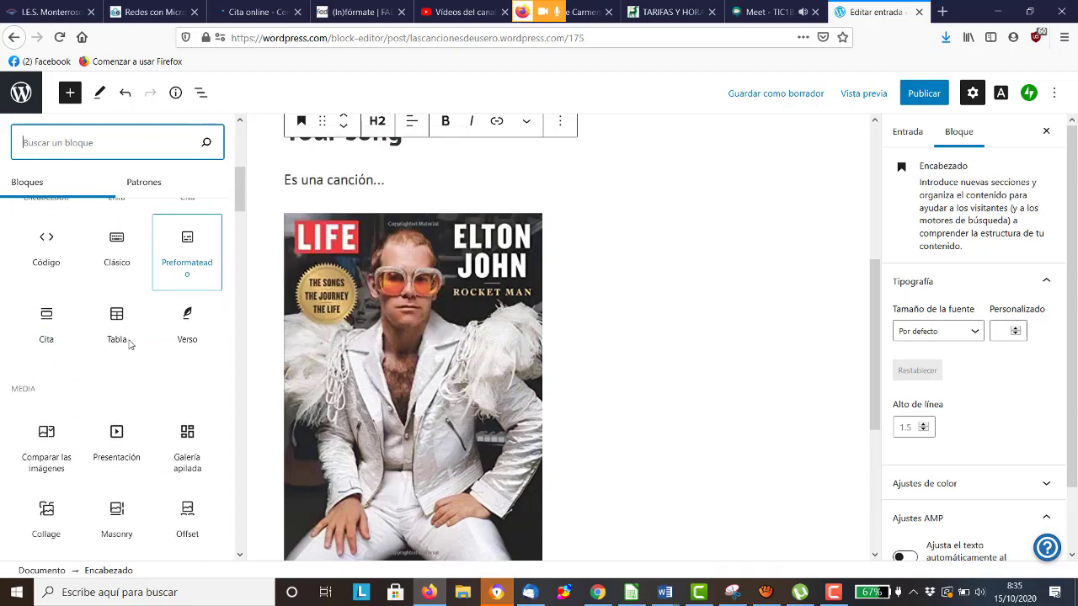
pyautogui.scroll(-3, 116, 337)
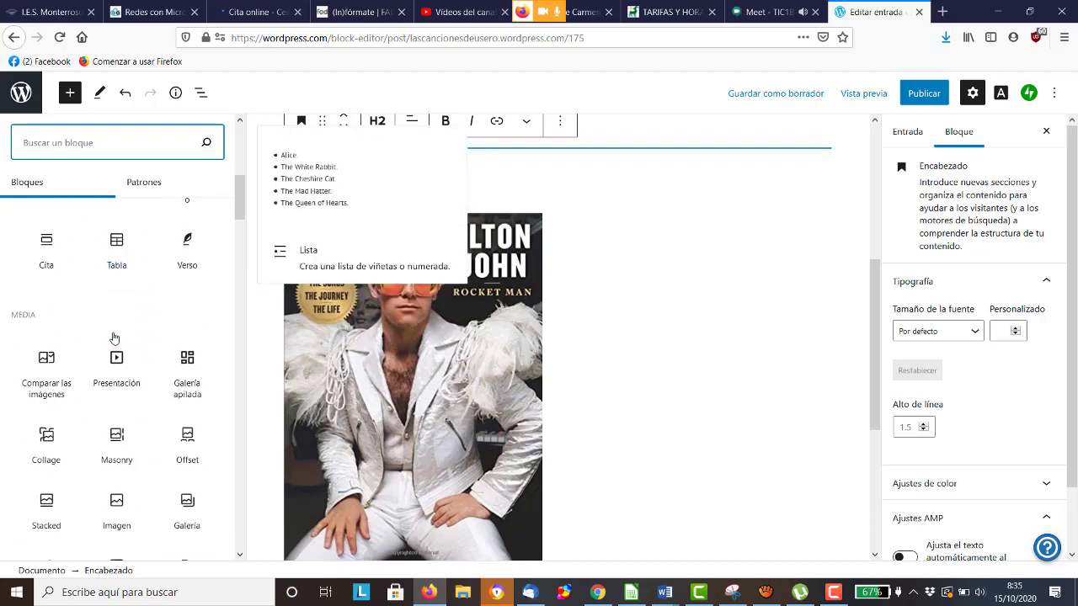
pyautogui.scroll(-2, 106, 303)
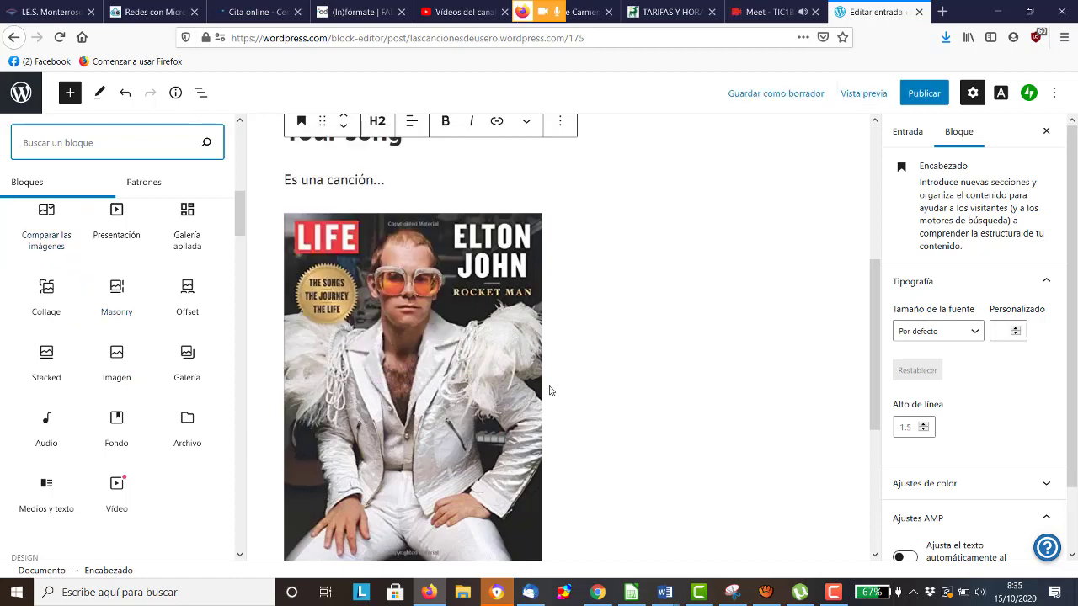
pyautogui.scroll(2, 586, 375)
pyautogui.scroll(-5, 589, 376)
pyautogui.scroll(5, 589, 377)
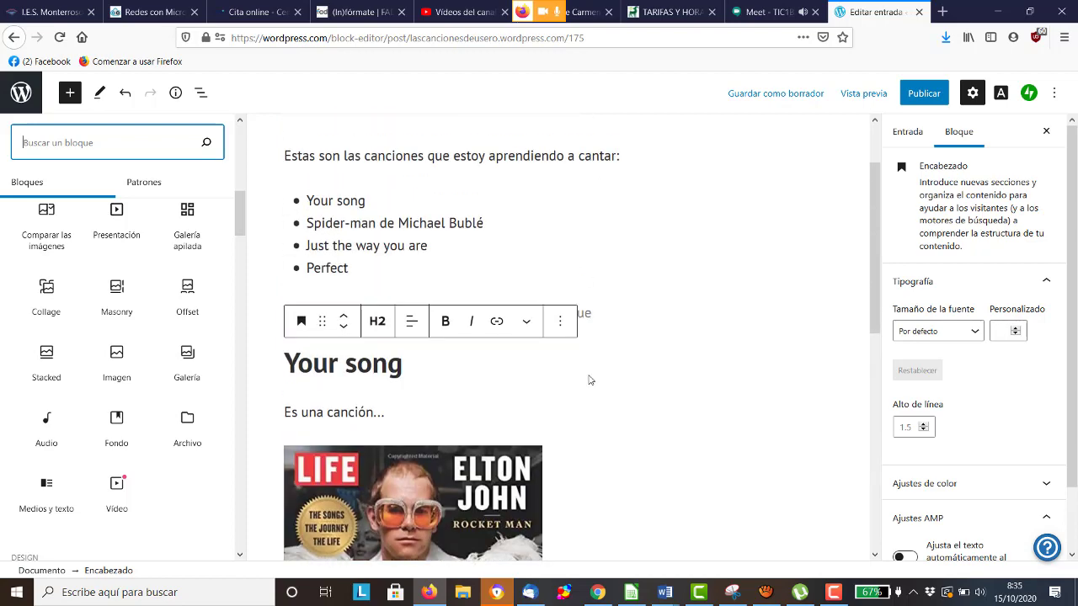
pyautogui.scroll(-5, 590, 375)
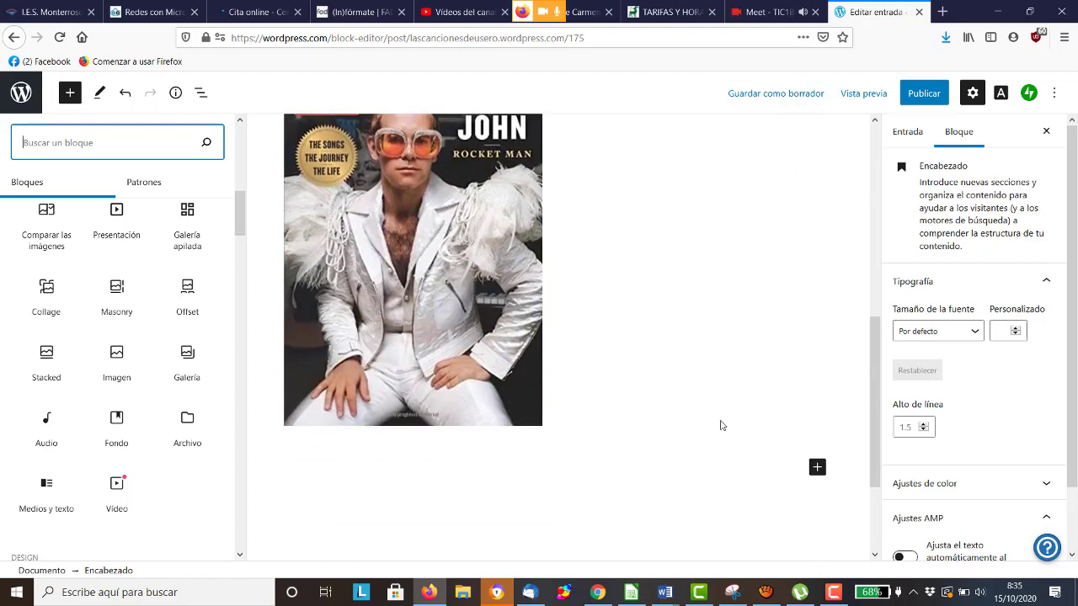
# - Insert a Verso block from the full block library into the empty paragraph between the song list and the "Your song" heading
pyautogui.click(818, 468)
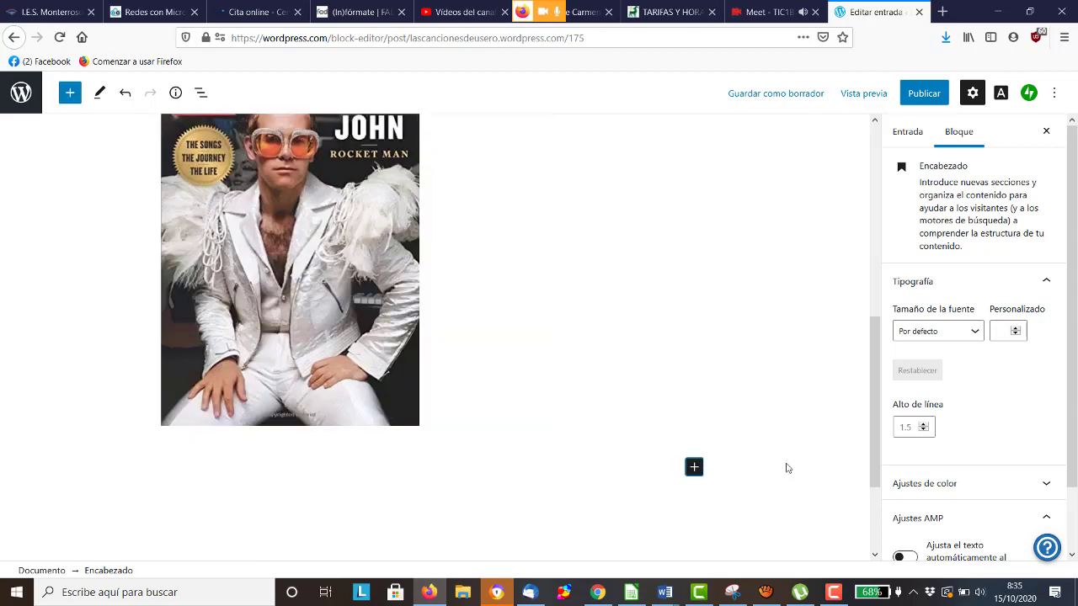
pyautogui.click(694, 470)
pyautogui.click(801, 431)
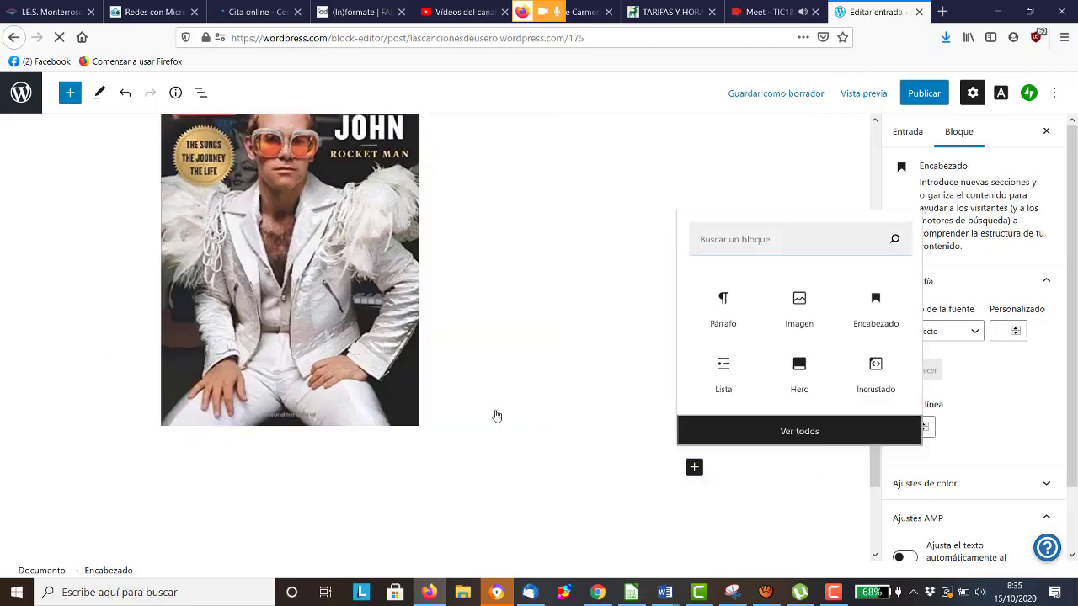
pyautogui.scroll(-3, 101, 371)
pyautogui.scroll(-2, 115, 377)
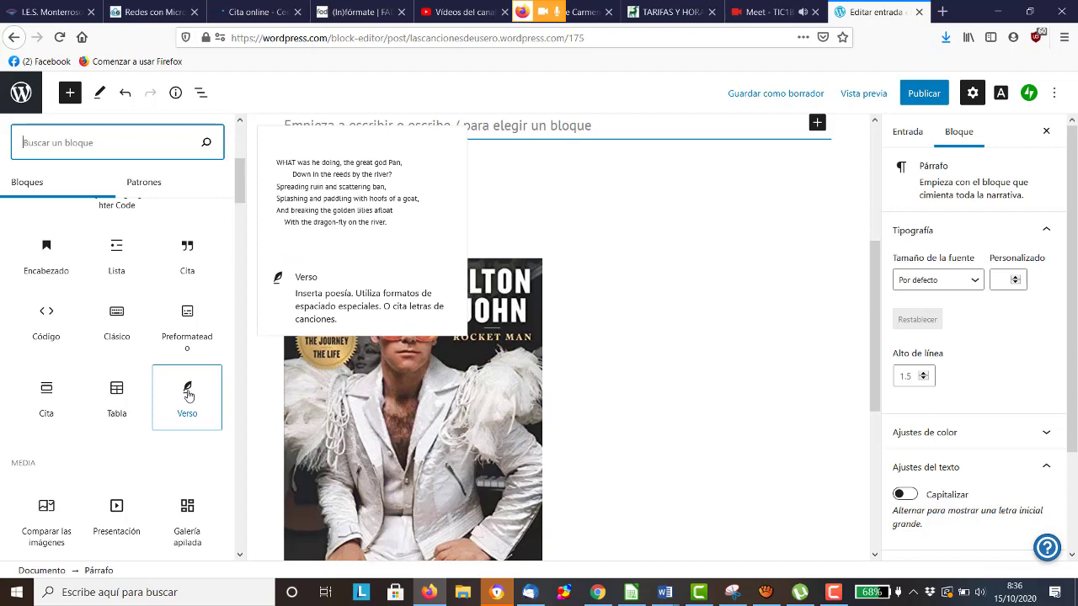
pyautogui.click(187, 393)
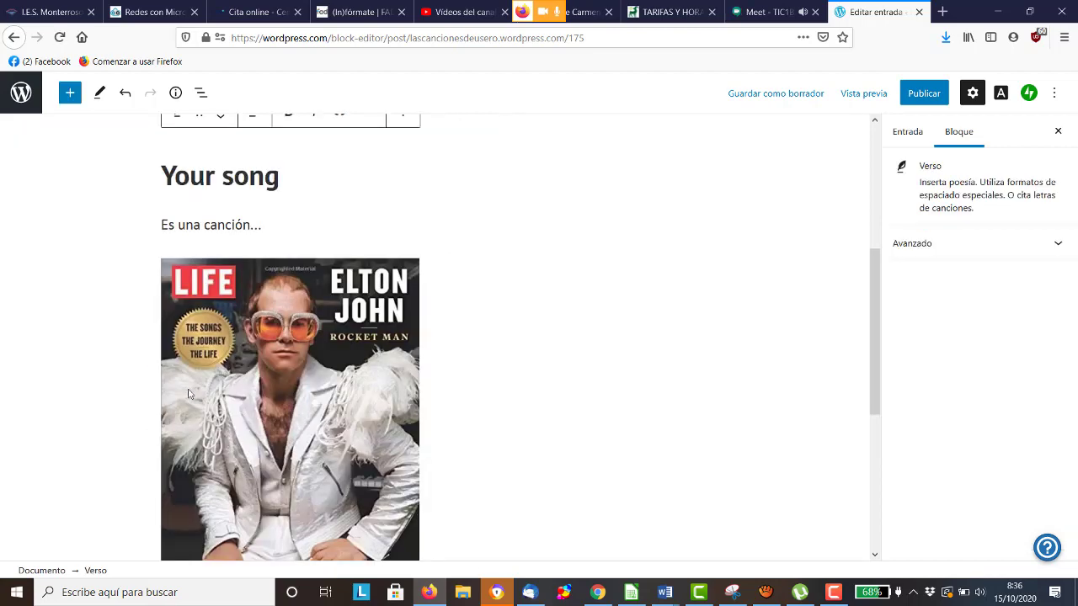
# - Add a Verso block directly below the magazine cover image
pyautogui.scroll(-4, 440, 385)
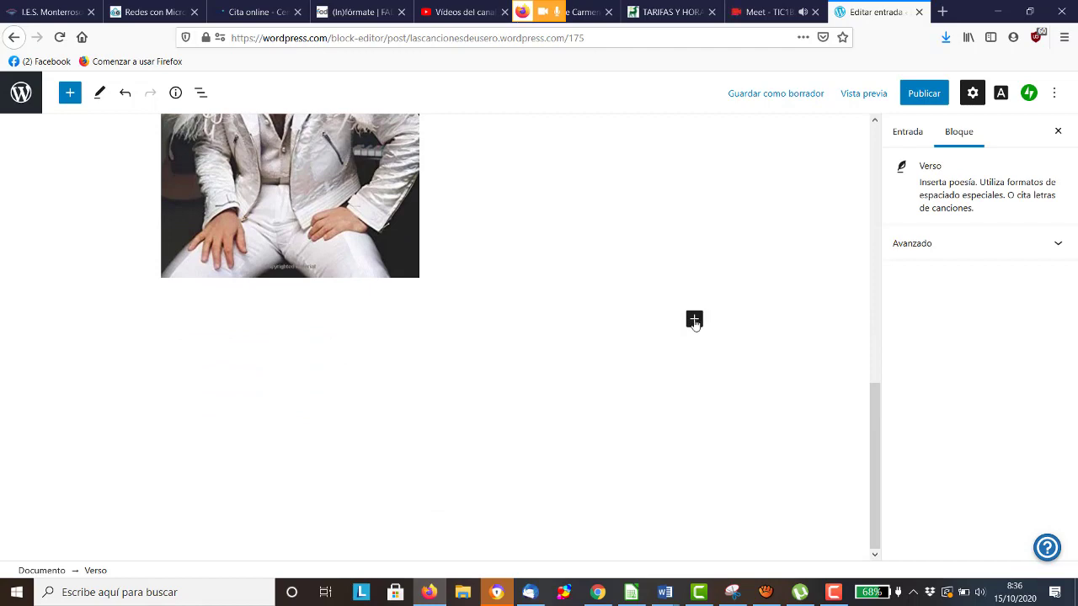
pyautogui.click(695, 321)
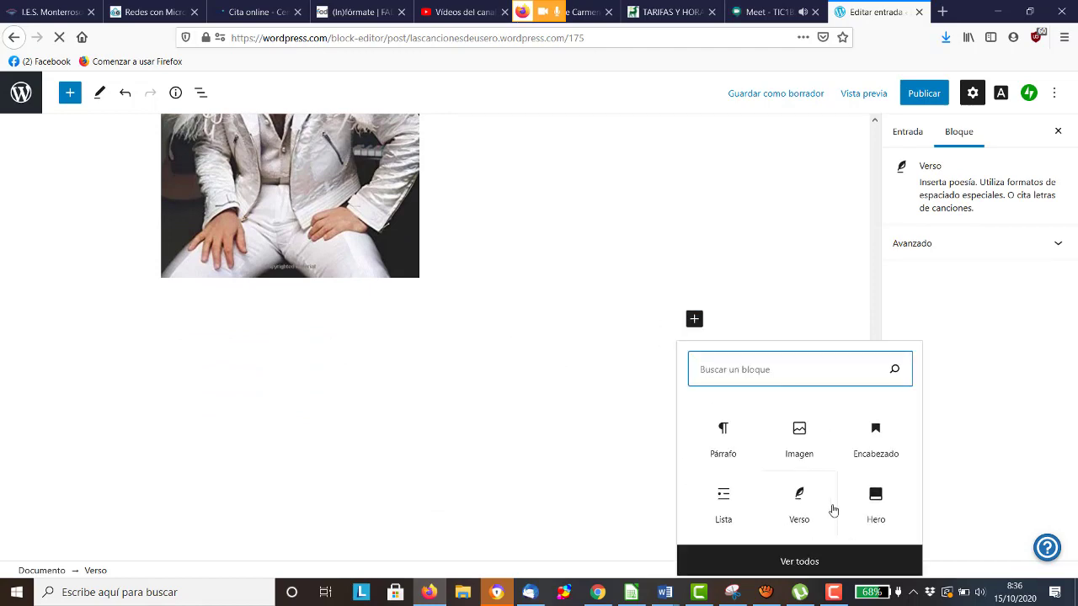
pyautogui.click(801, 501)
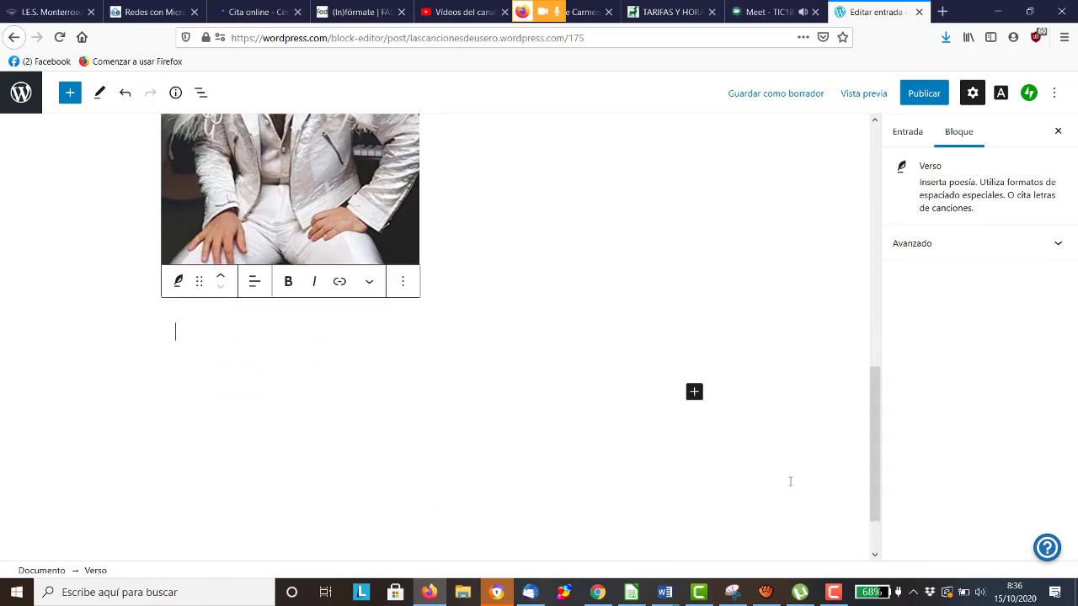
# - Write "It´s a little bit funny" and "this feeling inside" as the first two lines of the verse below the image
pyautogui.write('It')
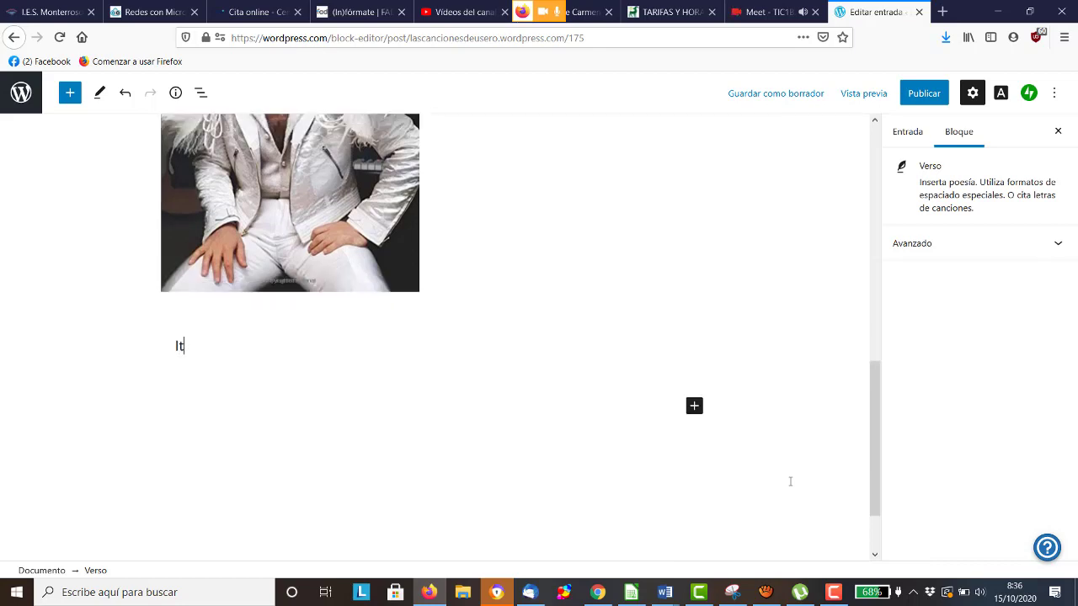
pyautogui.write('´s a little bit funny')
pyautogui.scroll(-1, 789, 481)
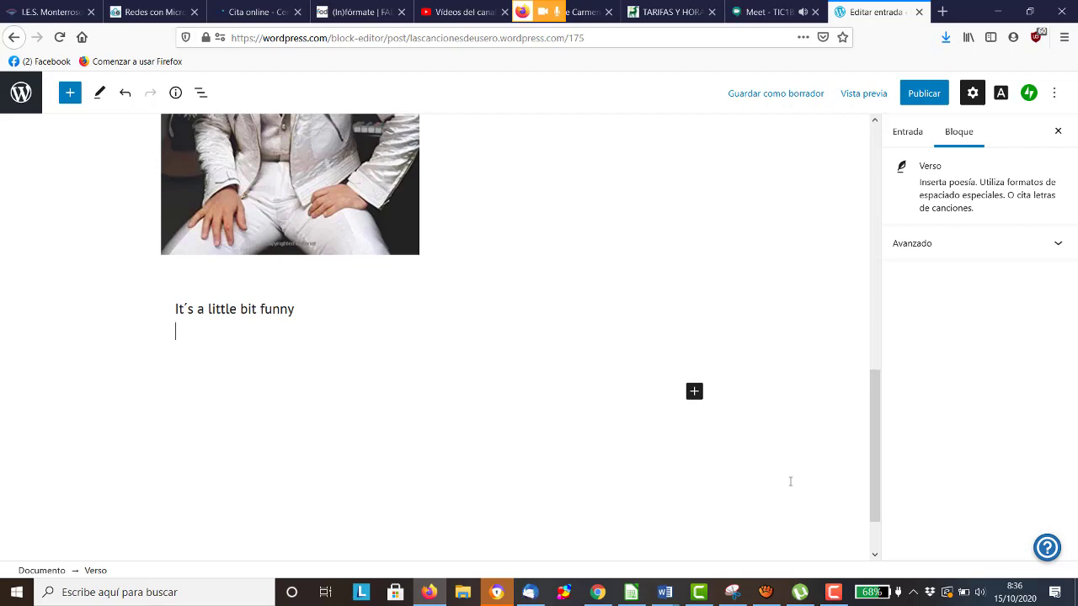
pyautogui.write('this')
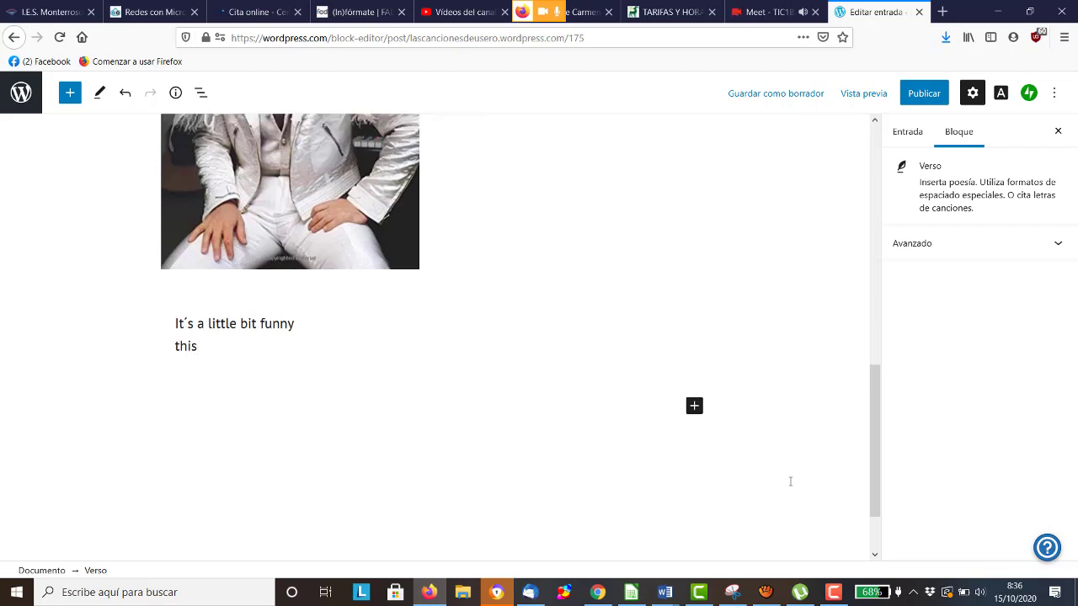
pyautogui.write(' feeling inside')
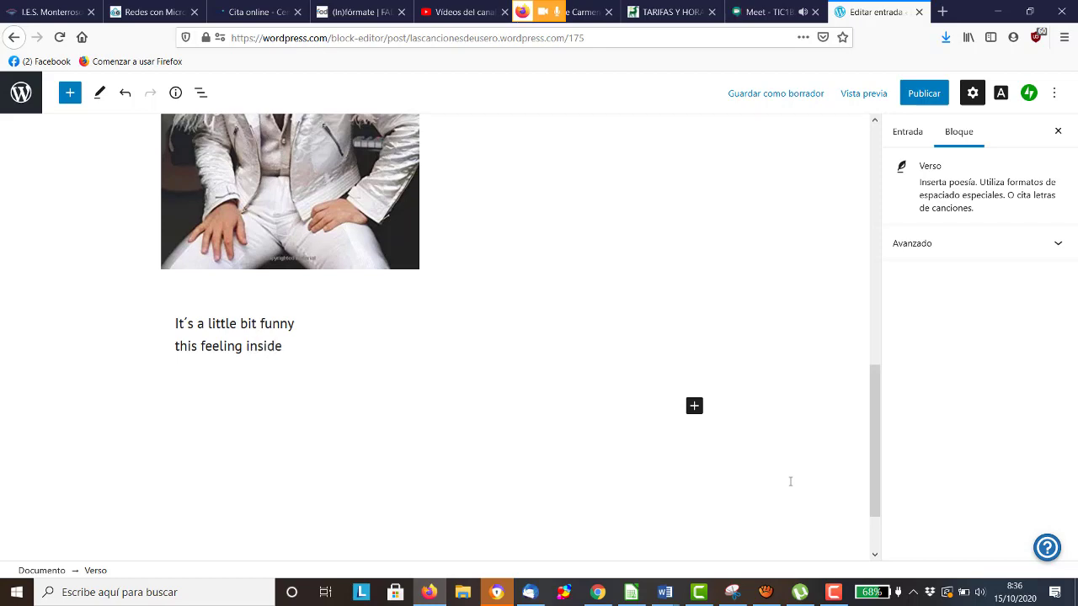
pyautogui.scroll(-1, 789, 481)
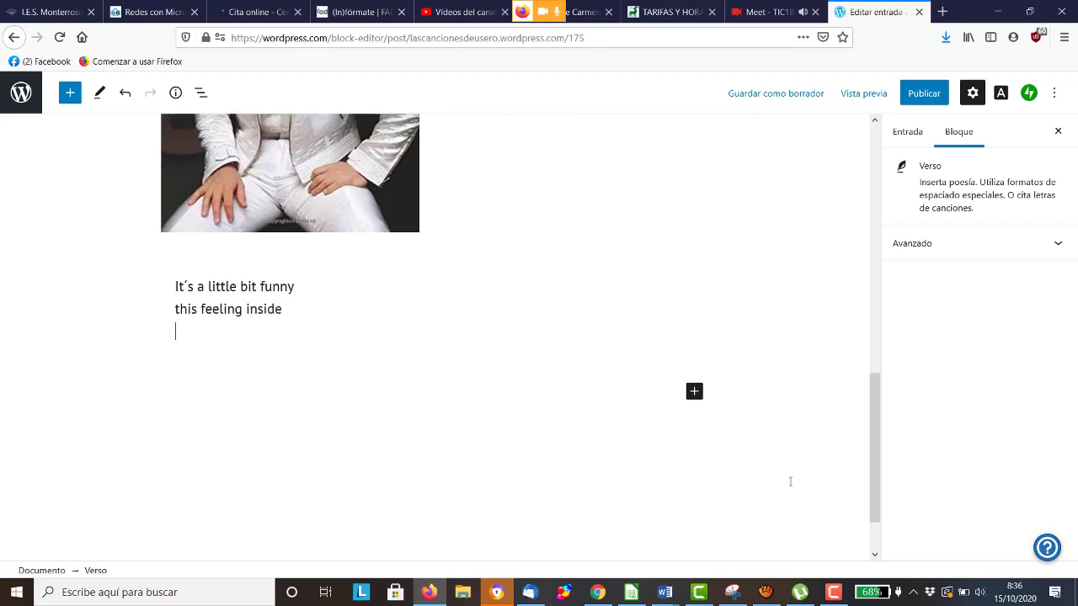
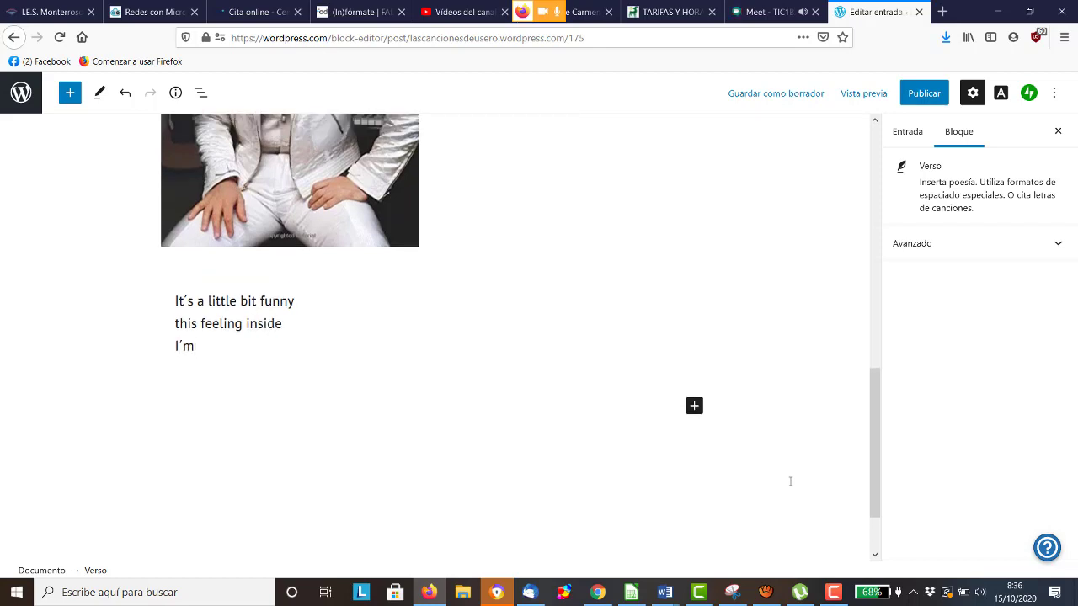
# - Complete the verse with the lines "I´m not one of those" and "who can easily hide"
pyautogui.write('not one ofthose')
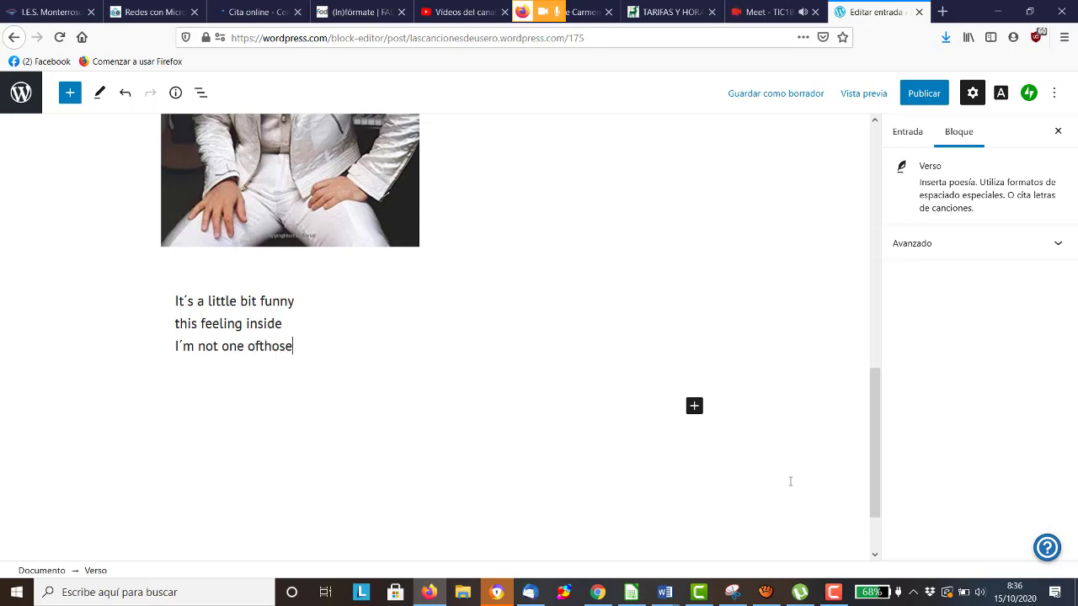
pyautogui.press('BackSpace')
pyautogui.press('BackSpace')
pyautogui.press('BackSpace')
pyautogui.write('those')
pyautogui.press('Return')
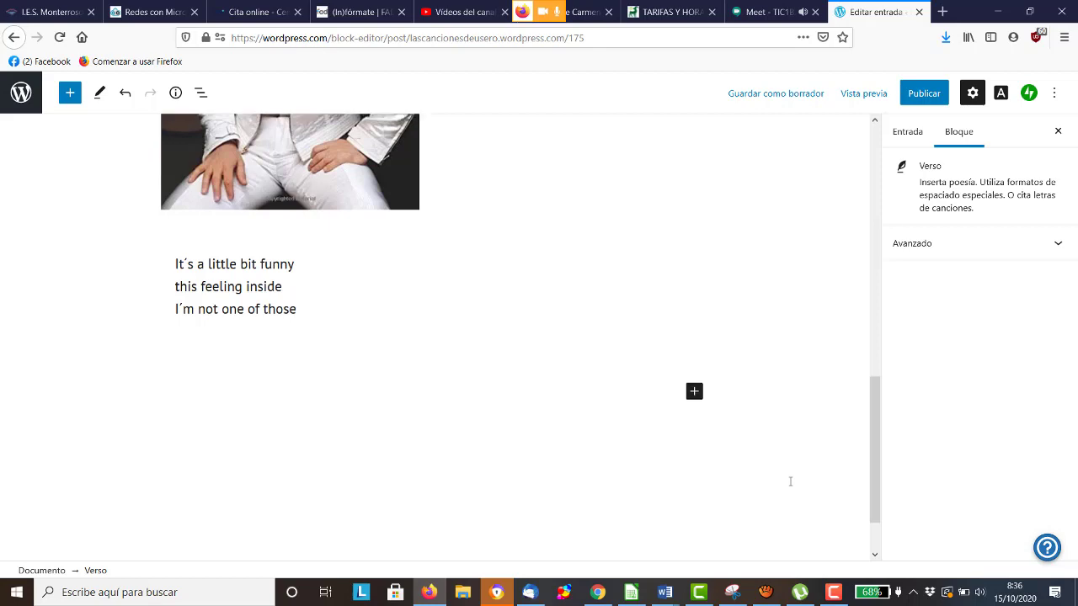
pyautogui.write('who c')
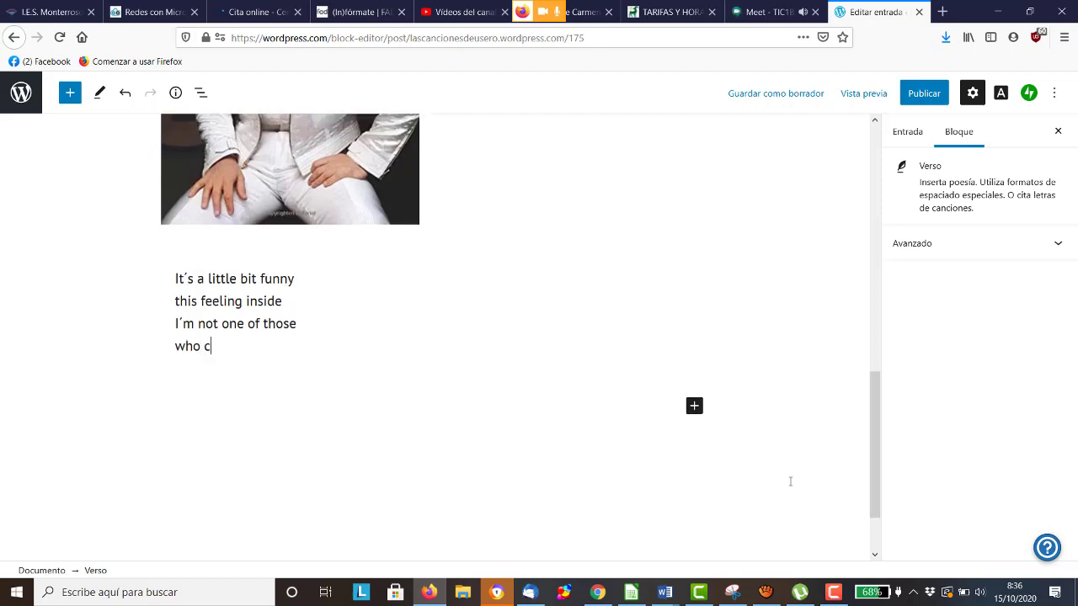
pyautogui.write('an easyly hide')
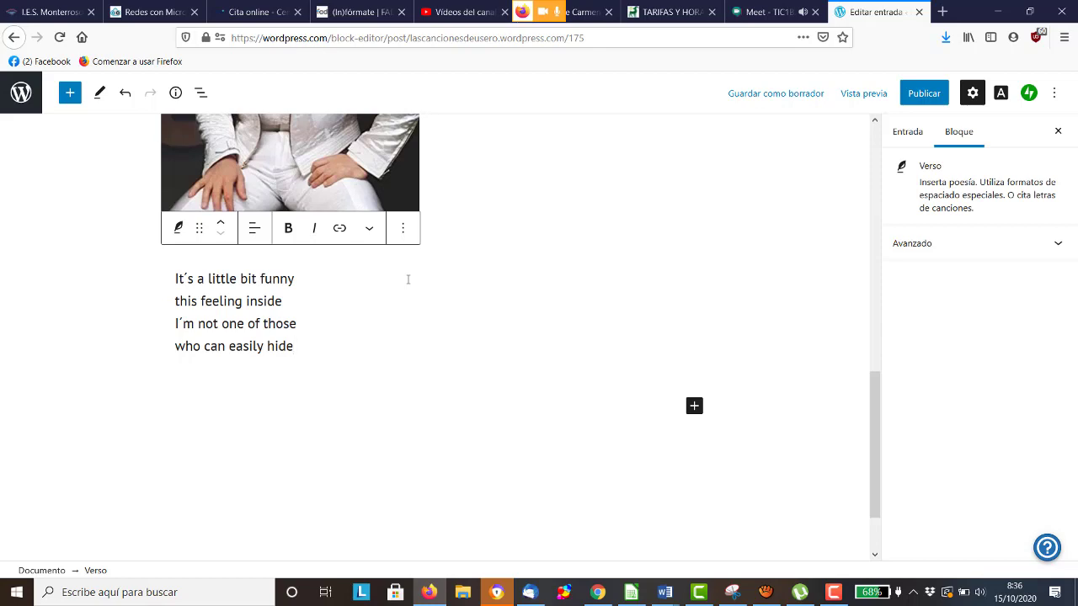
# - Review the whole post from the title and song list down to the image and the verse
pyautogui.scroll(6, 404, 286)
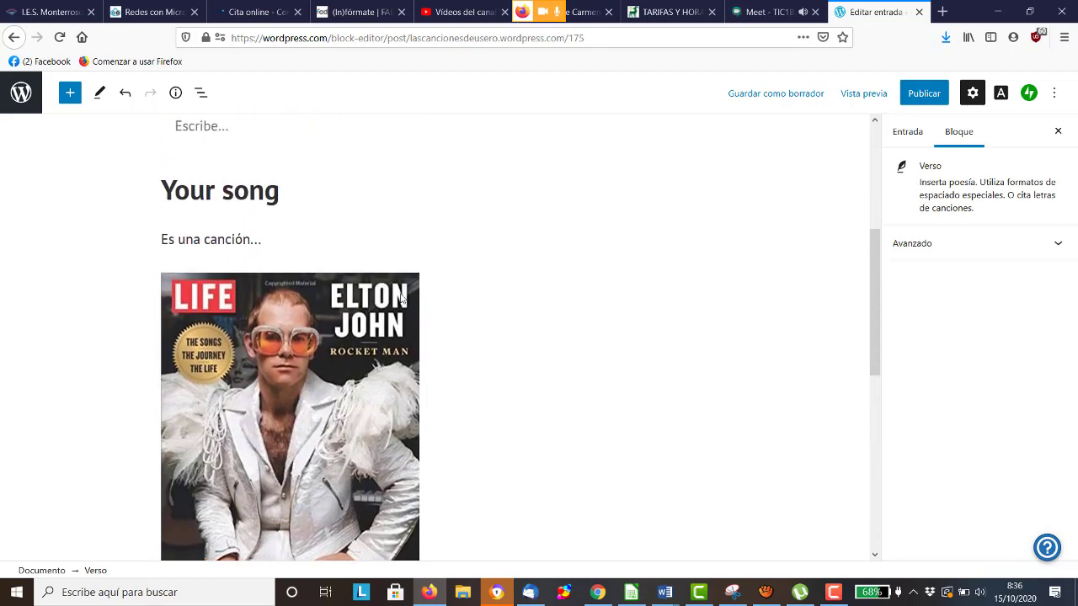
pyautogui.scroll(-3, 327, 497)
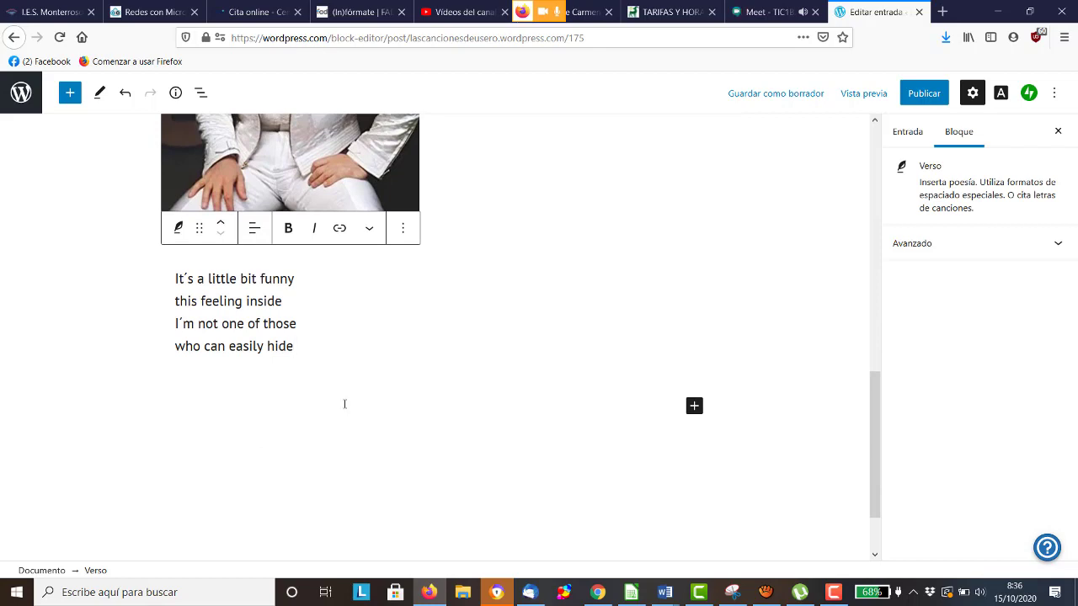
pyautogui.scroll(1, 348, 403)
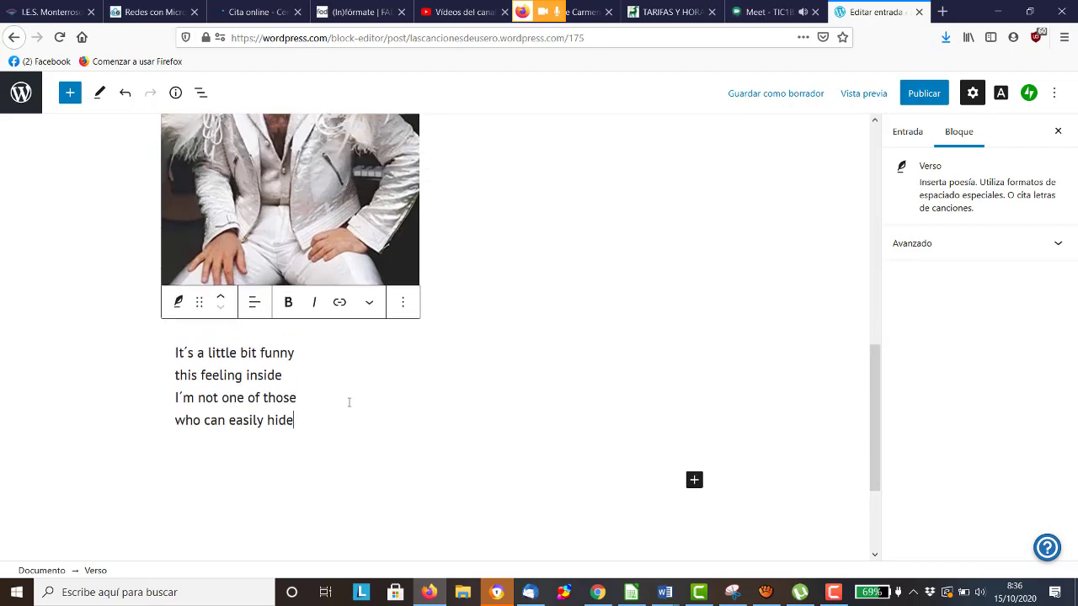
pyautogui.scroll(5, 349, 403)
pyautogui.scroll(-4, 349, 402)
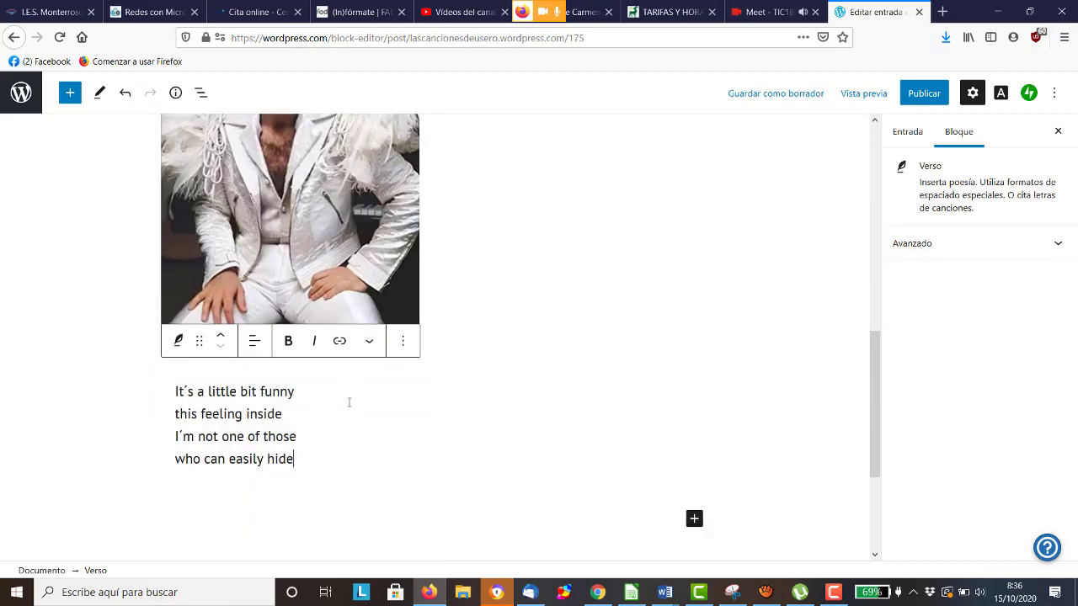
pyautogui.scroll(-2, 348, 402)
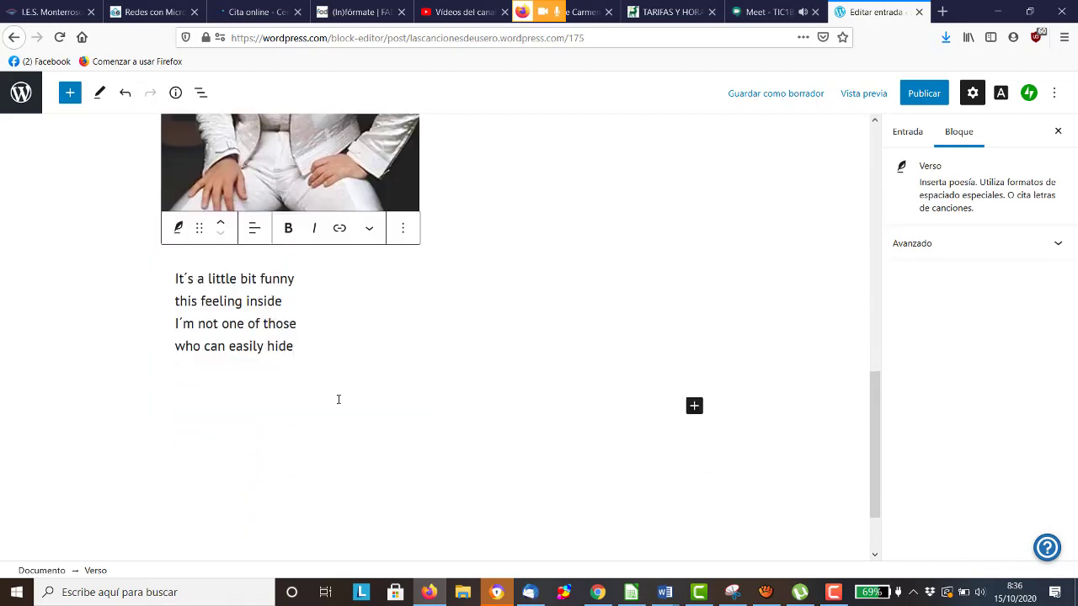
pyautogui.scroll(-1, 339, 399)
pyautogui.scroll(10, 337, 365)
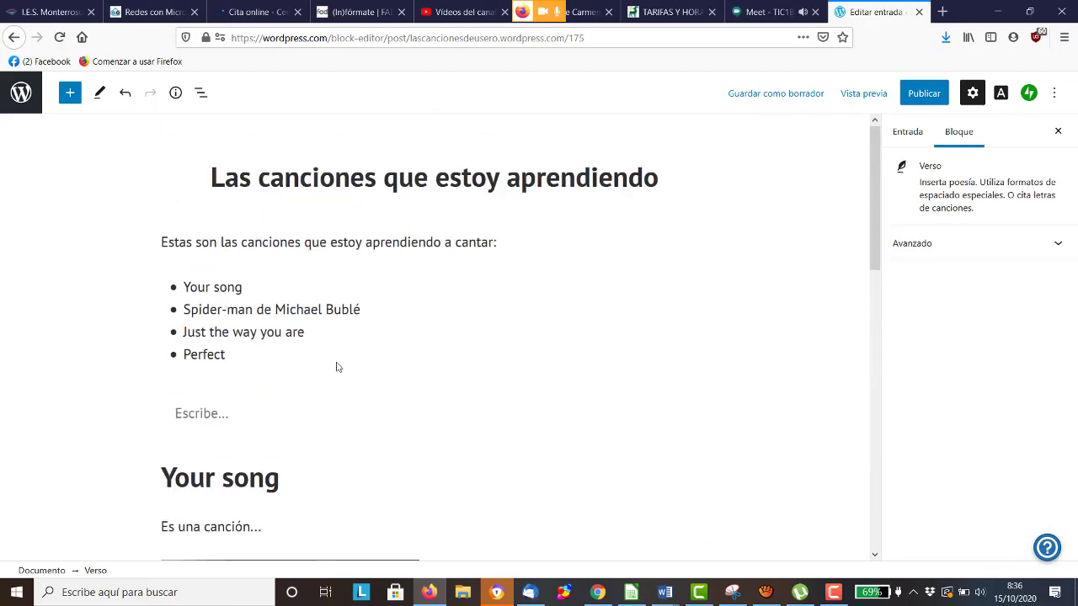
pyautogui.scroll(-5, 361, 320)
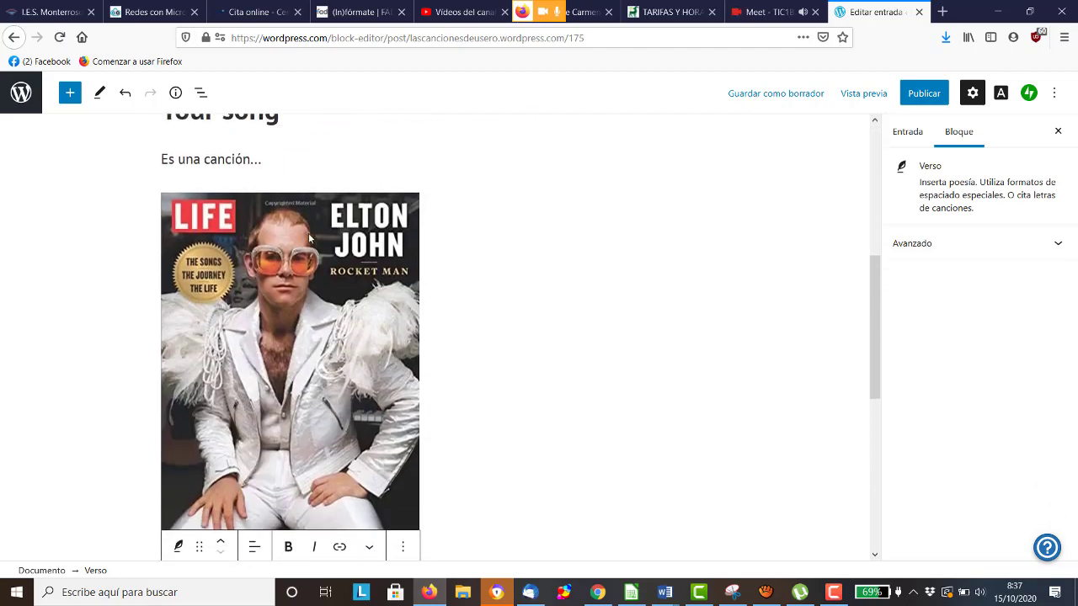
pyautogui.scroll(4, 303, 243)
pyautogui.scroll(-2, 303, 243)
pyautogui.scroll(-2, 301, 245)
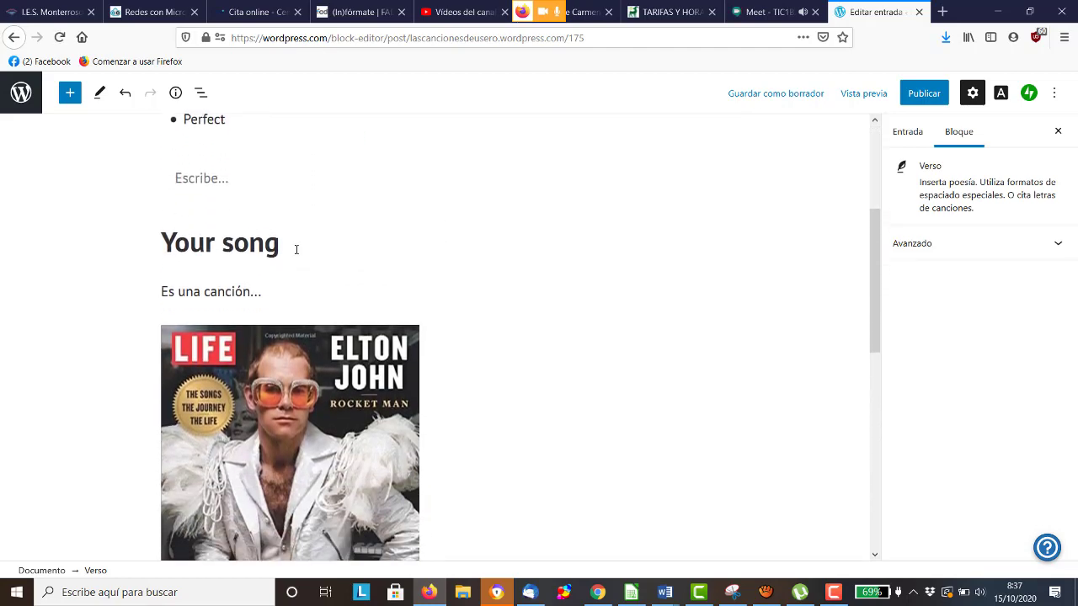
pyautogui.scroll(-9, 266, 197)
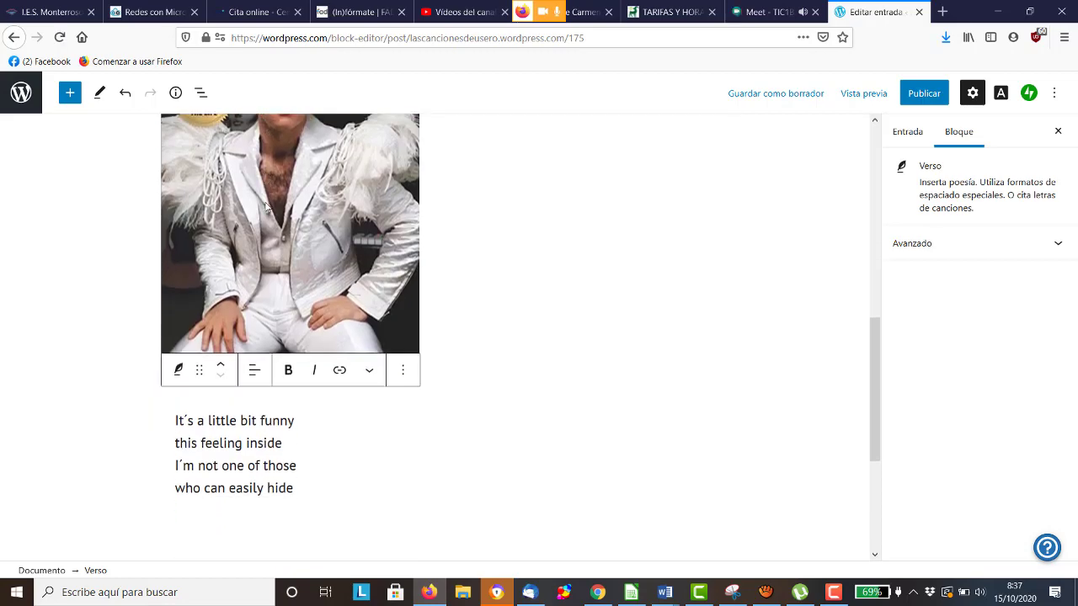
pyautogui.scroll(6, 263, 266)
pyautogui.scroll(3, 264, 267)
pyautogui.scroll(-9, 264, 266)
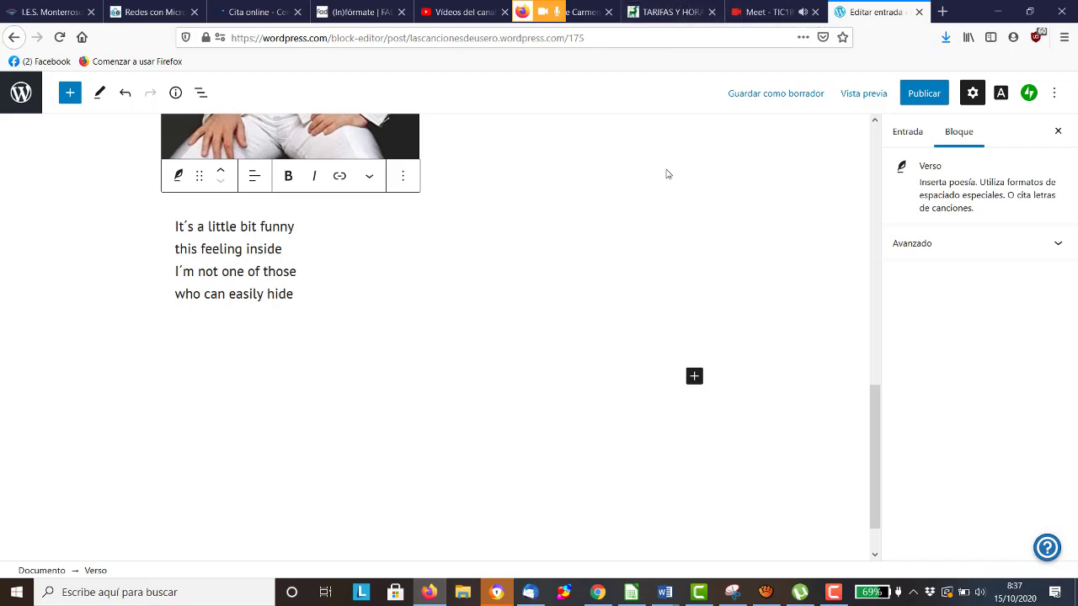
# - Search Google for "citas de elton john" in a new browser tab
pyautogui.click(942, 12)
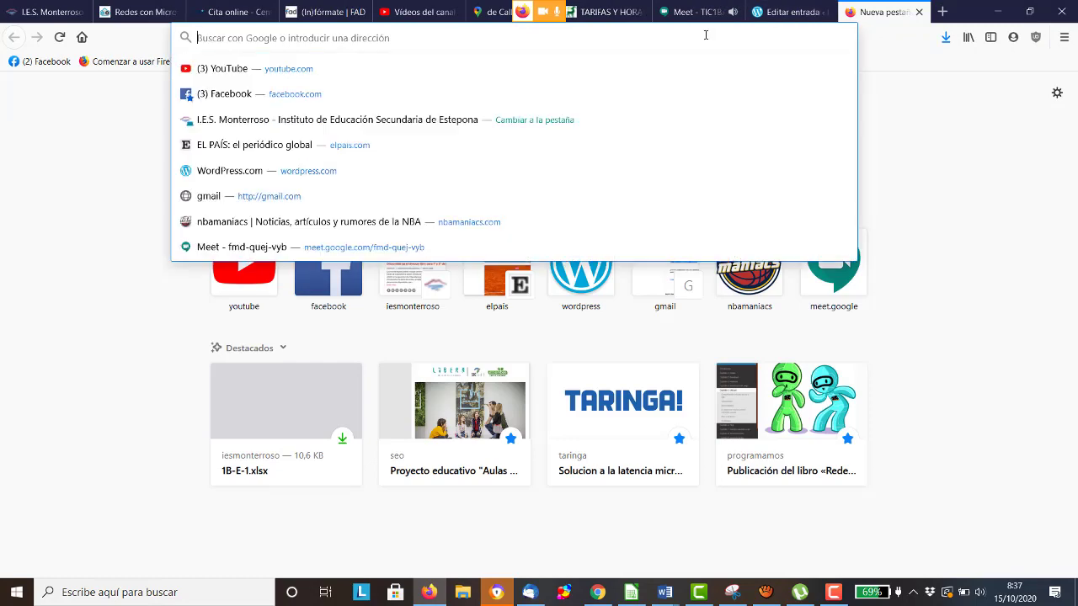
pyautogui.write('citas de el')
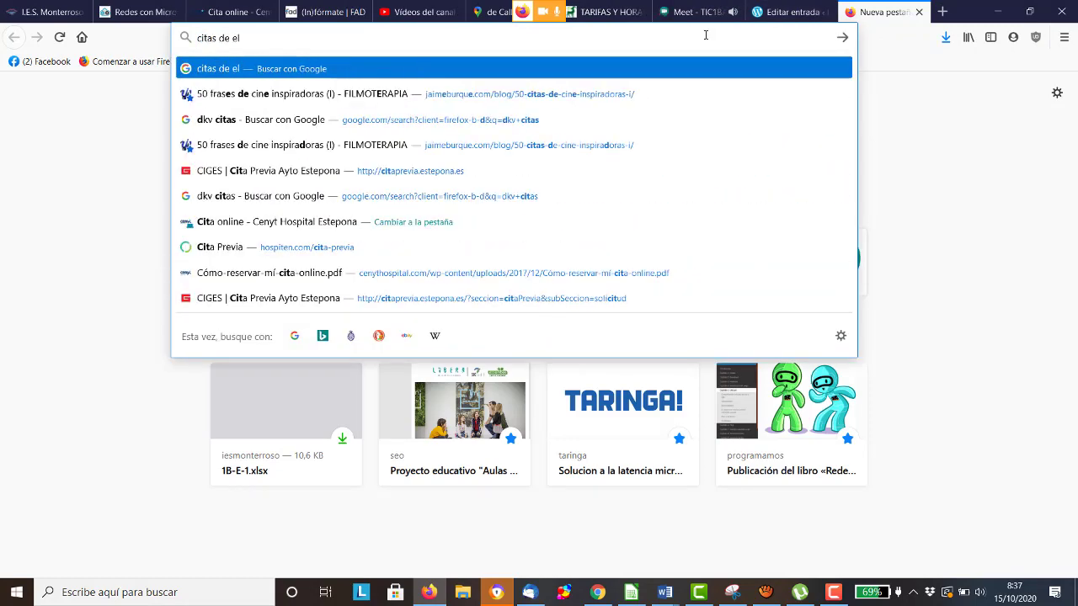
pyautogui.write('ton john')
pyautogui.press('Return')
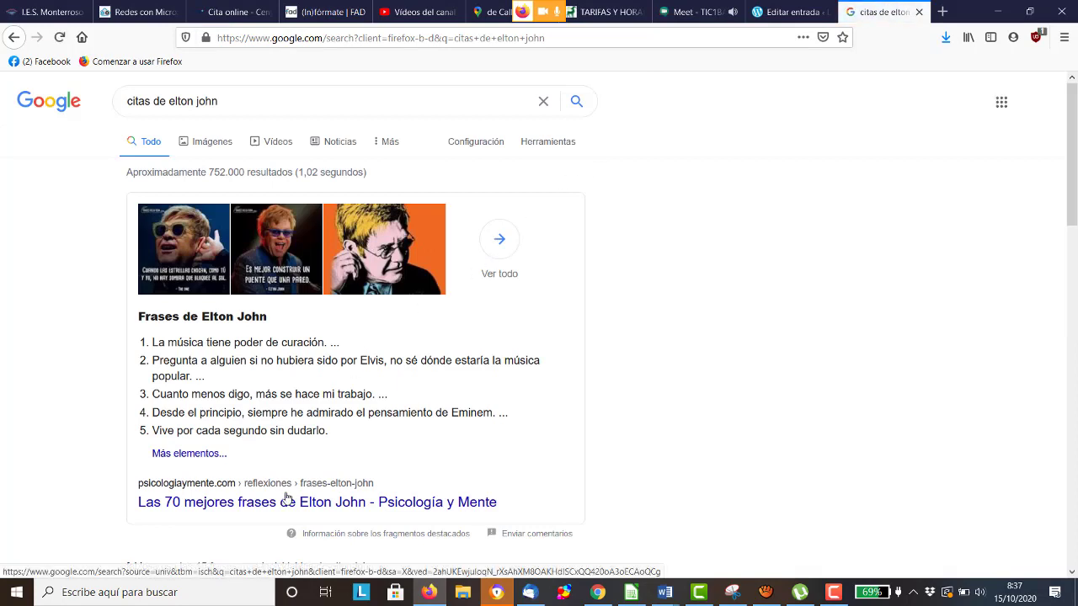
# - Open the result "Las 70 mejores frases de Elton John" and accept the site's privacy notice
pyautogui.click(289, 500)
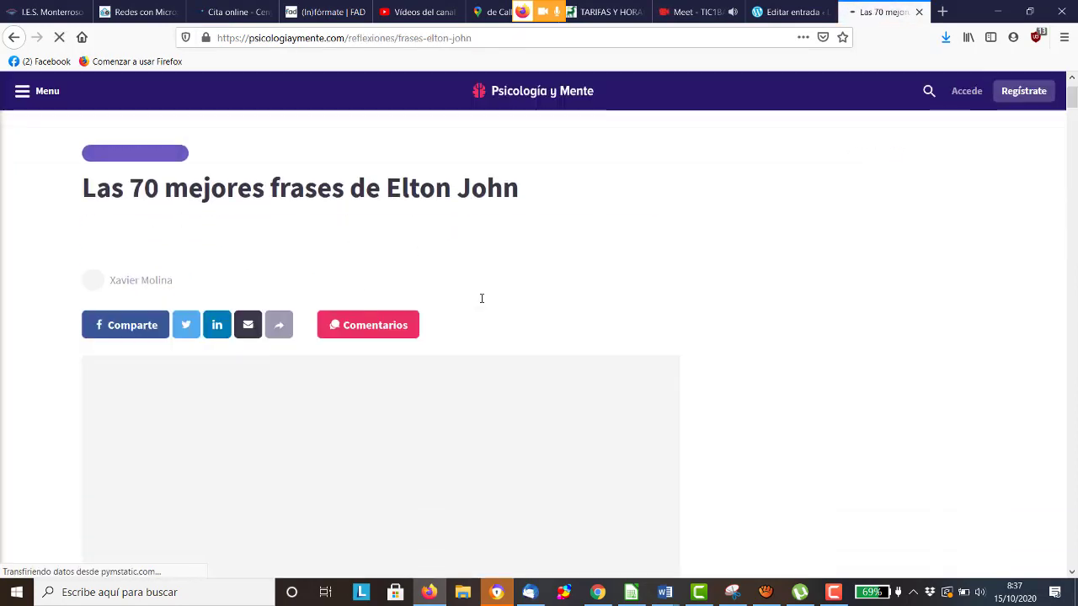
pyautogui.scroll(-6, 481, 303)
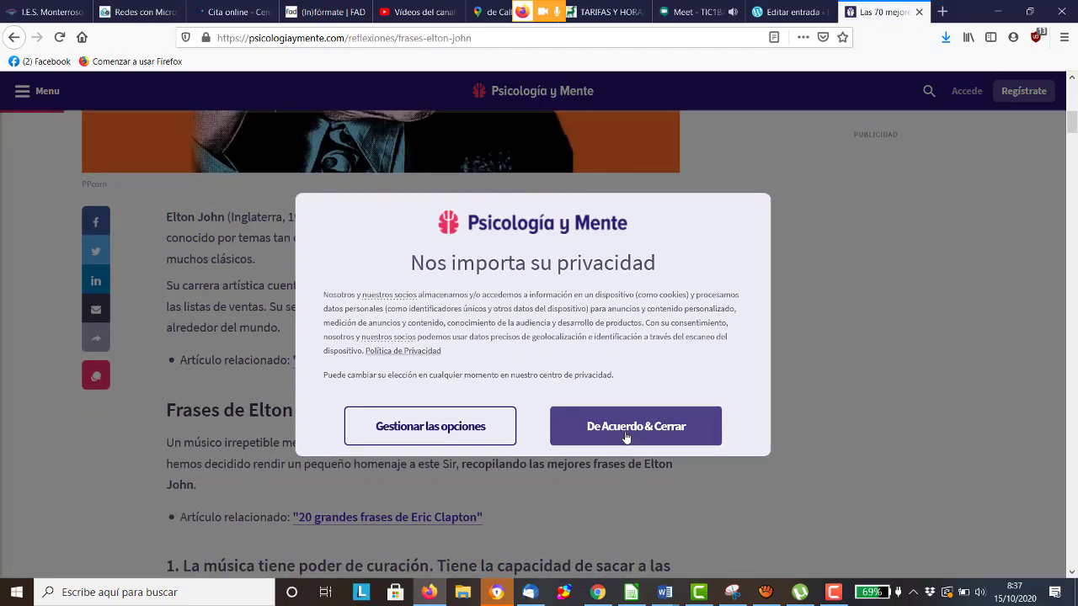
pyautogui.click(629, 425)
# - Copy the text of quote 10, "A veces, cuando estoy volando sobre los Alpes…", without its number
pyautogui.scroll(-5, 602, 390)
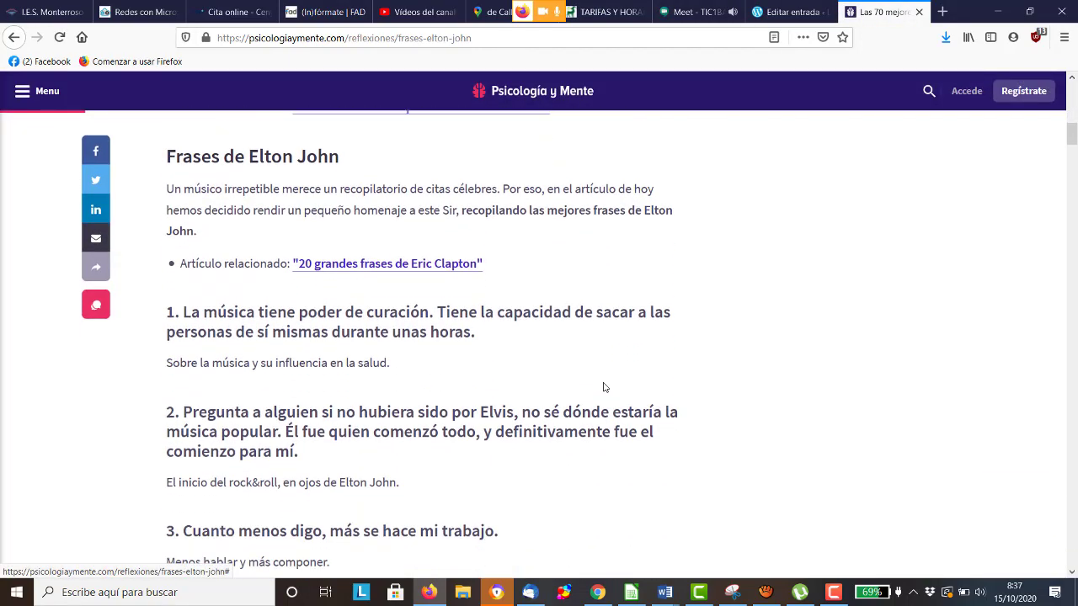
pyautogui.scroll(-6, 602, 387)
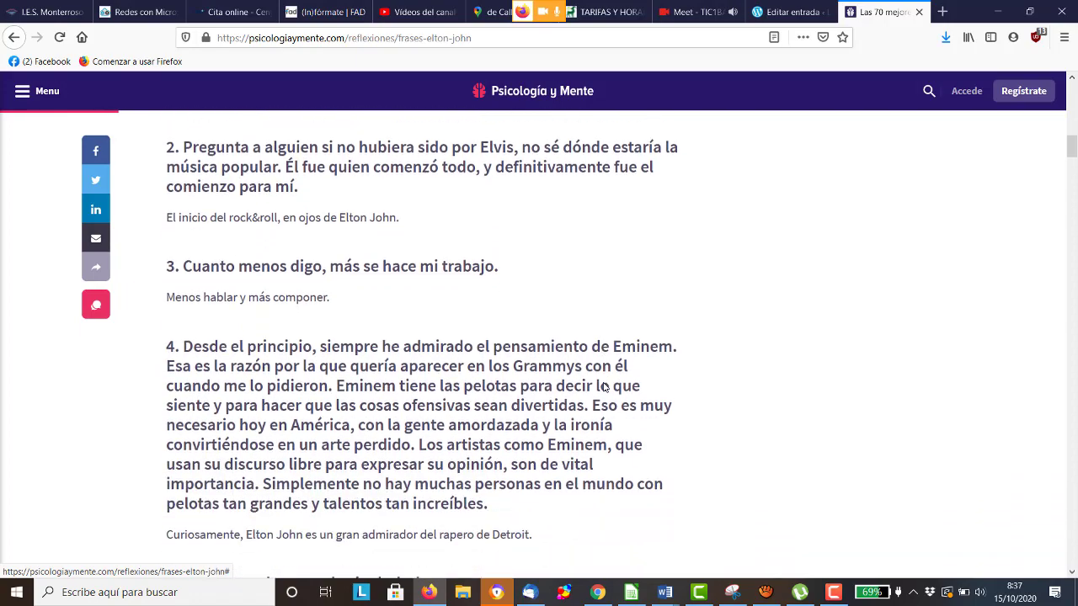
pyautogui.scroll(-2, 602, 388)
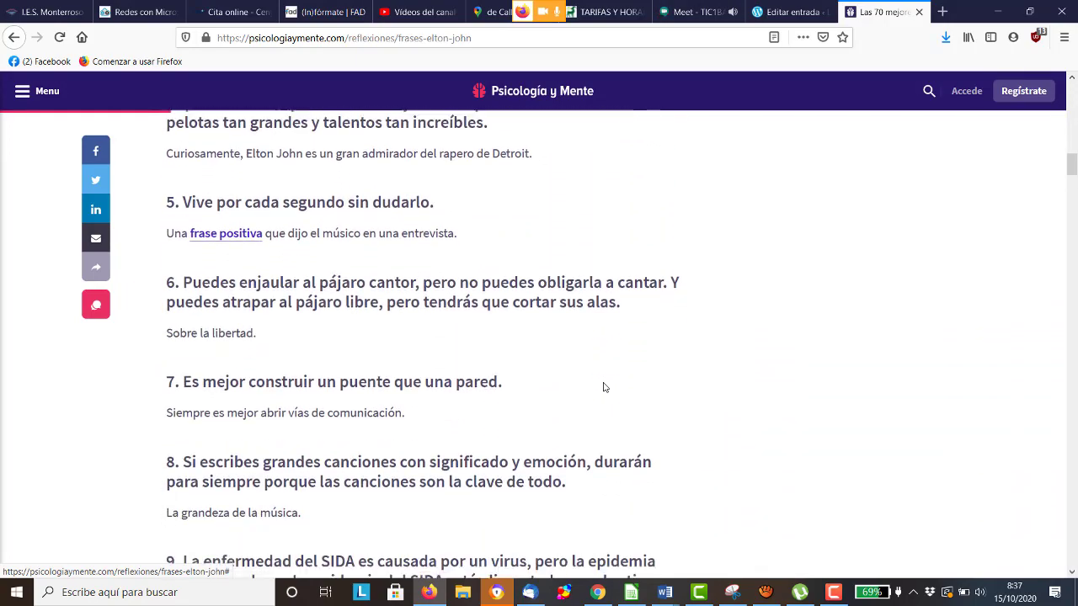
pyautogui.scroll(-6, 603, 387)
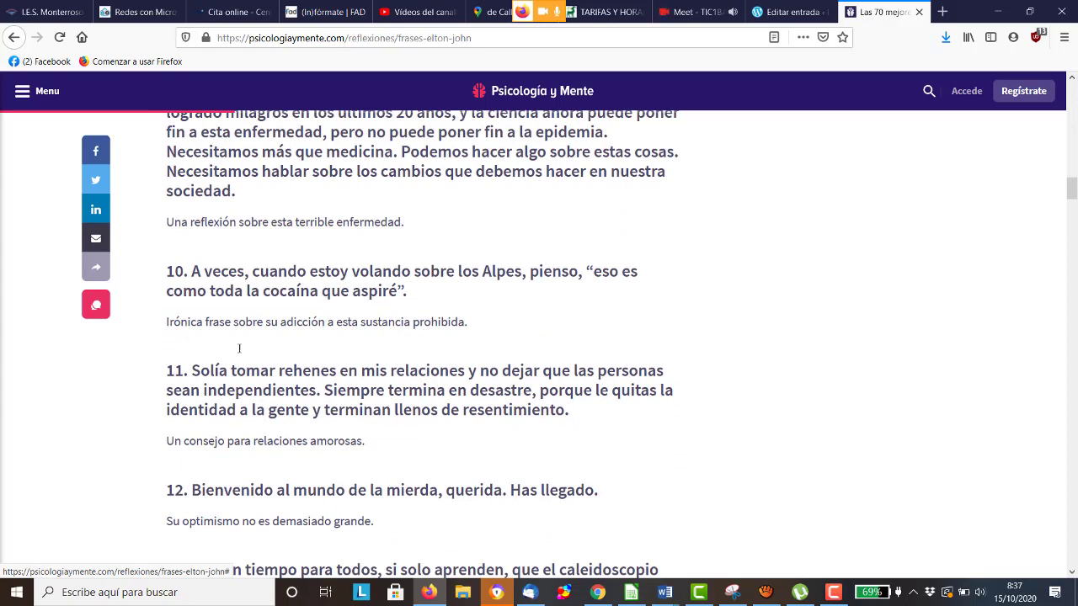
pyautogui.moveTo(191, 271); pyautogui.dragTo(413, 302)
pyautogui.rightClick(417, 292)
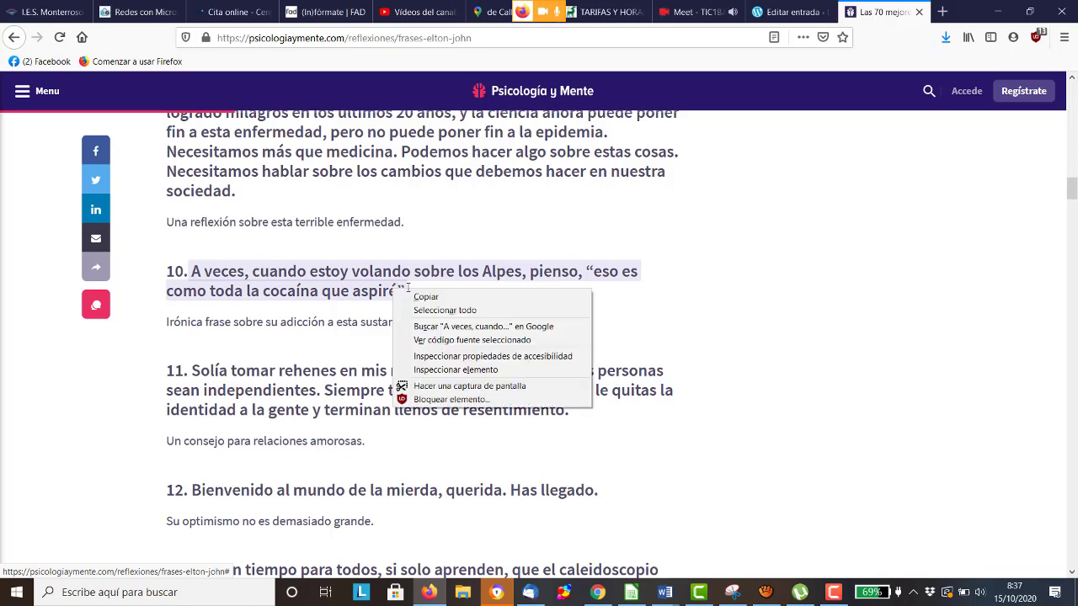
pyautogui.click(420, 297)
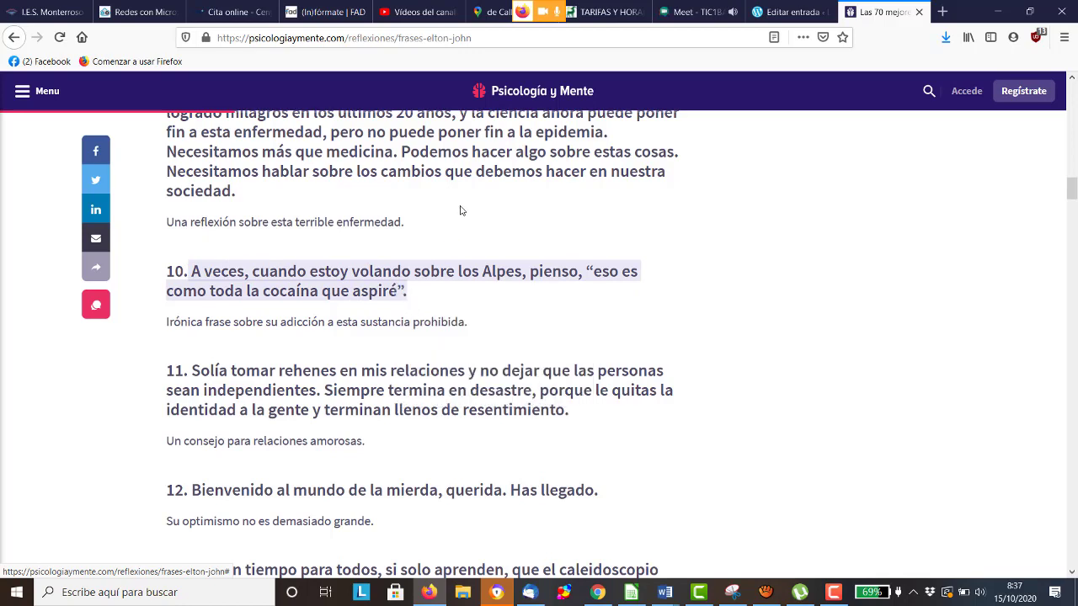
# - Switch back to the WordPress post being edited and add a blank line at the end of the verse
pyautogui.click(765, 18)
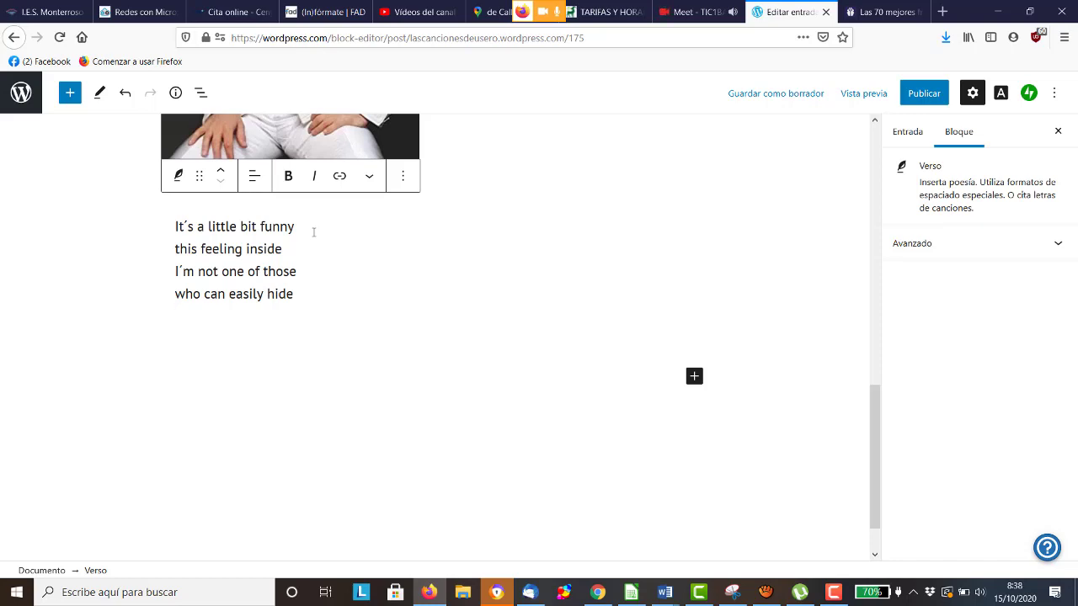
pyautogui.press('Return')
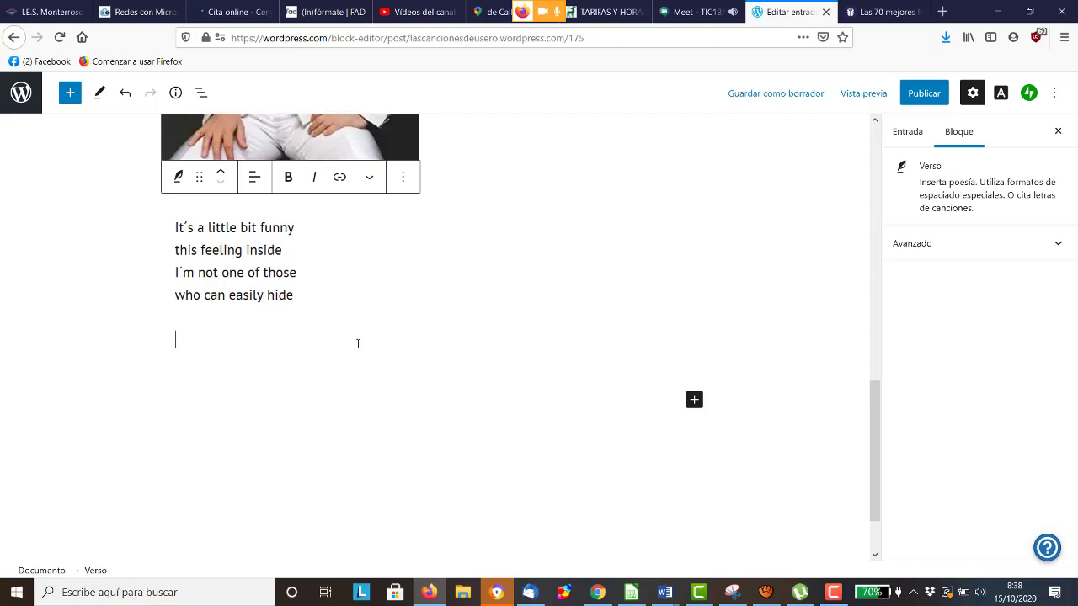
# - Examine the magazine cover image and the verse below it to decide where the quote fits
pyautogui.scroll(6, 358, 344)
pyautogui.scroll(-1, 354, 355)
pyautogui.scroll(-1, 353, 355)
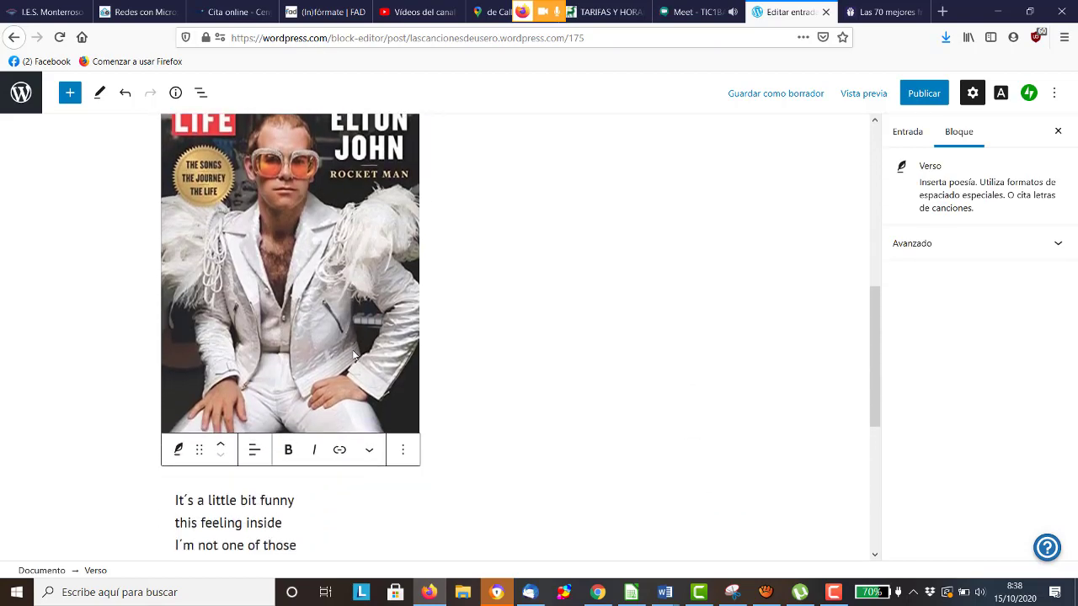
pyautogui.scroll(1, 353, 356)
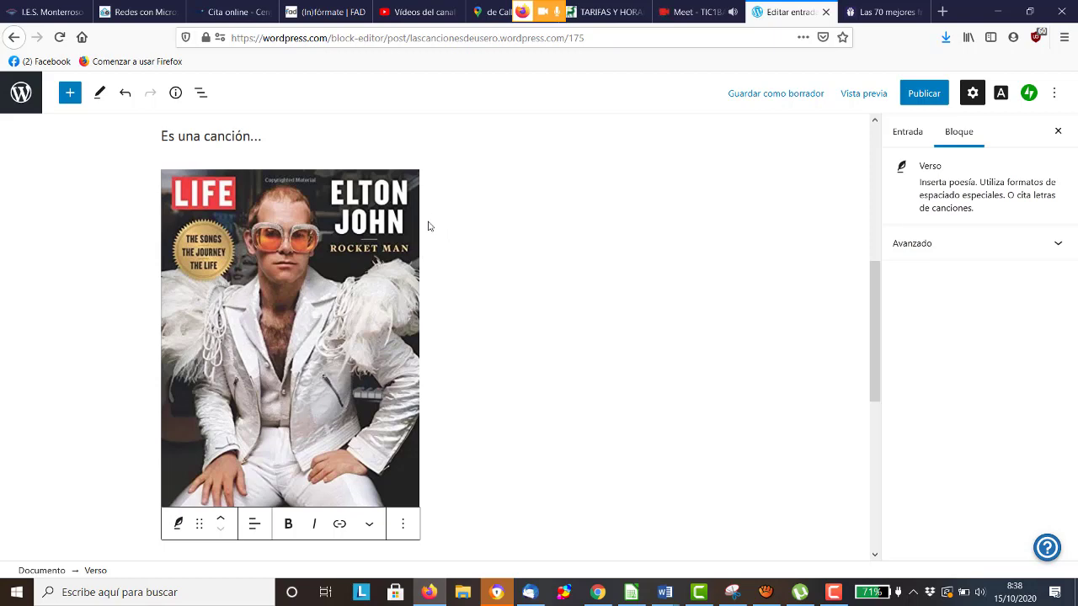
pyautogui.scroll(-3, 450, 372)
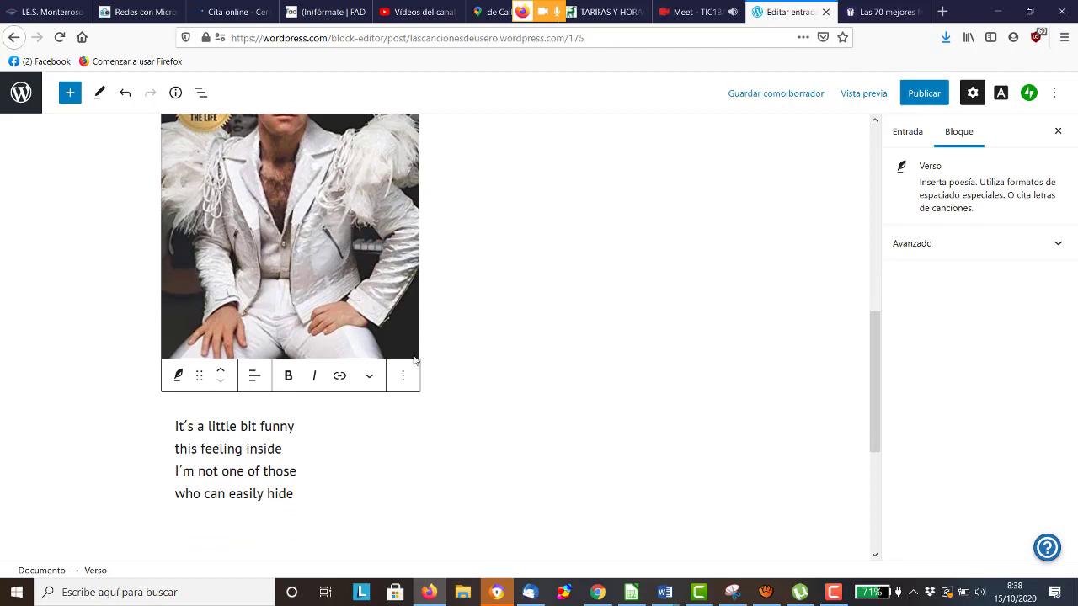
pyautogui.scroll(1, 462, 328)
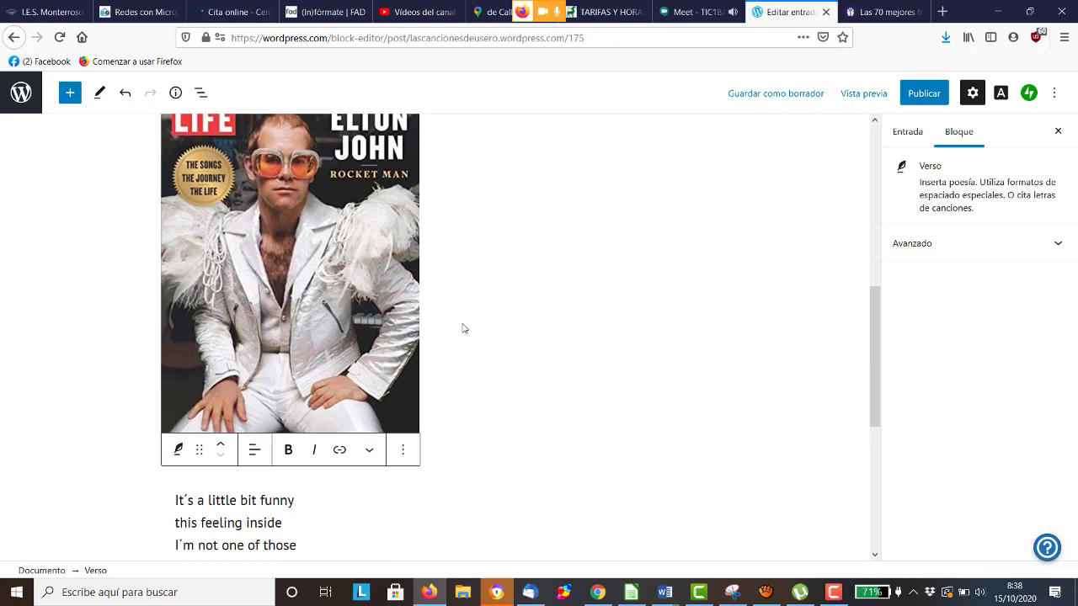
pyautogui.scroll(1, 462, 329)
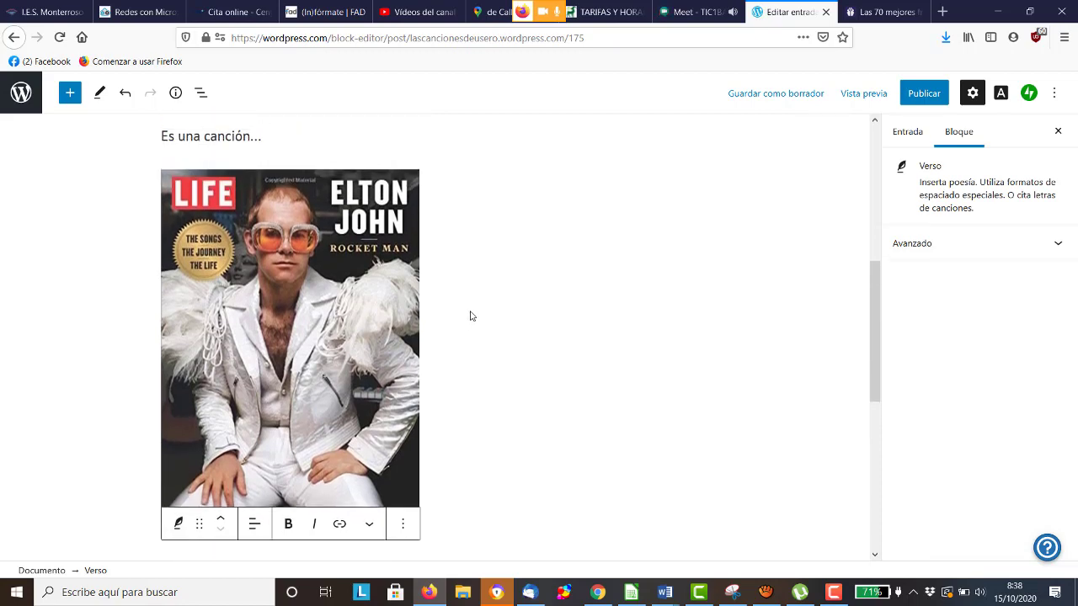
pyautogui.scroll(-2, 476, 315)
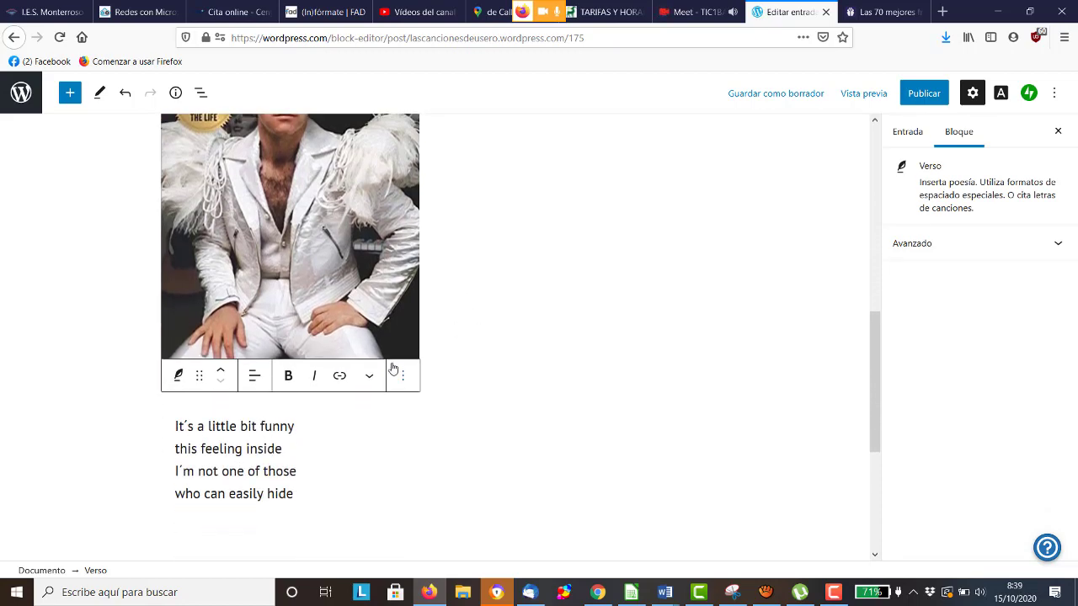
pyautogui.scroll(2, 395, 364)
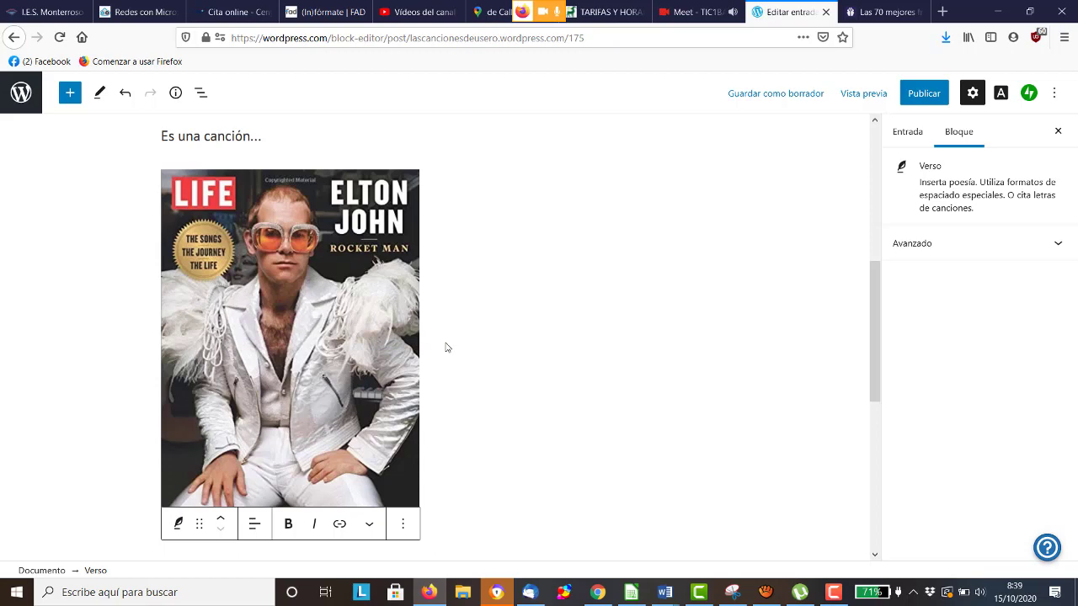
# - Insert the Cita block that gives special visual emphasis between the magazine cover image and the verse
pyautogui.scroll(-3, 441, 361)
pyautogui.scroll(-2, 415, 409)
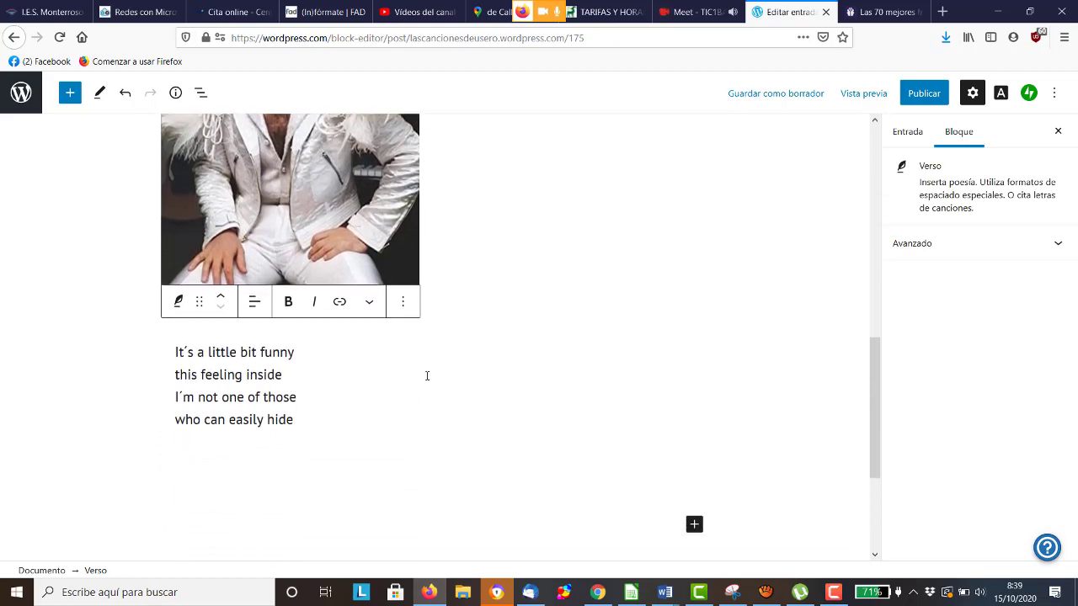
pyautogui.click(694, 523)
pyautogui.click(763, 490)
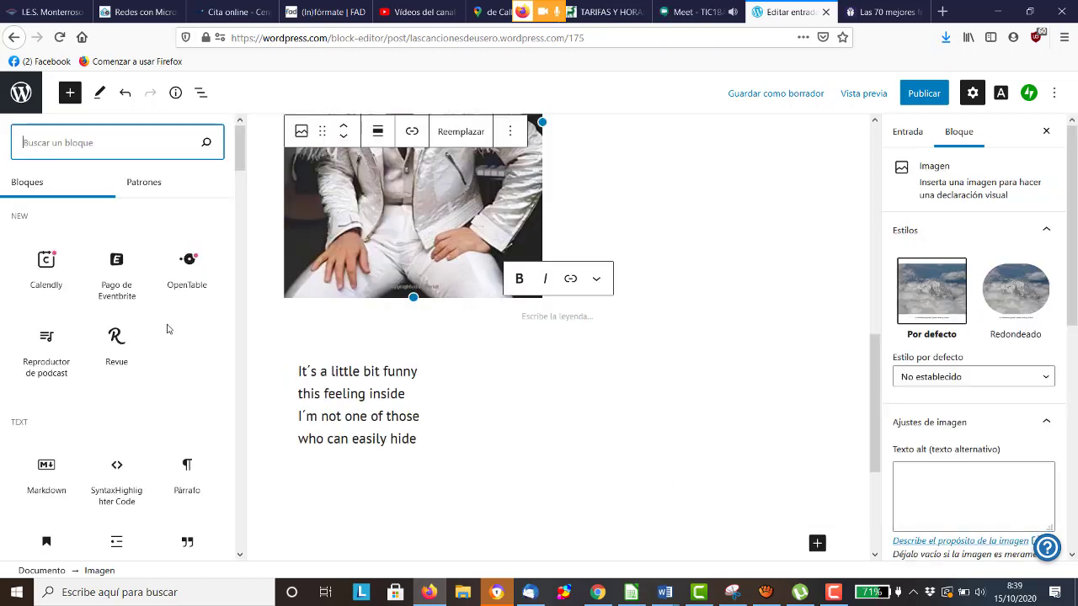
pyautogui.scroll(-5, 167, 329)
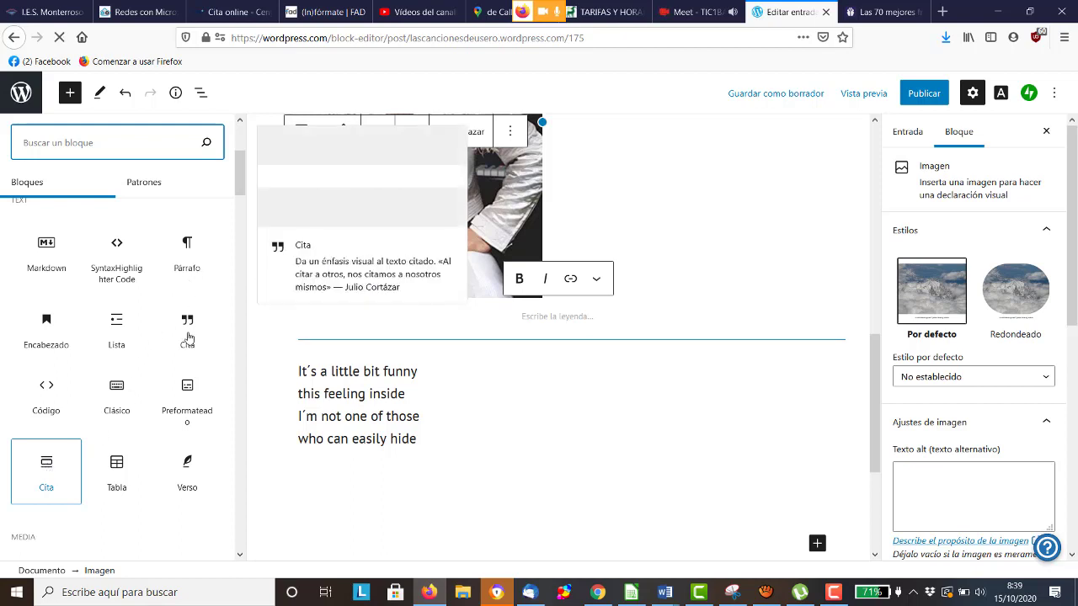
pyautogui.click(47, 475)
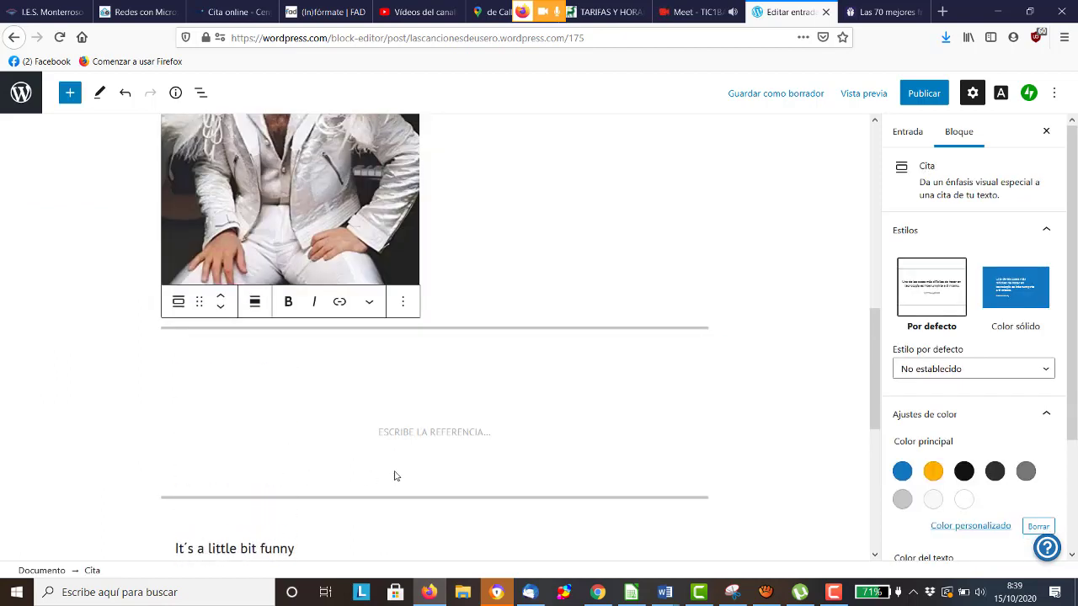
# - Fill the quote block with the copied Alps quote and enter "Elton John" as its reference
pyautogui.hotkey('ctrl', 'v')
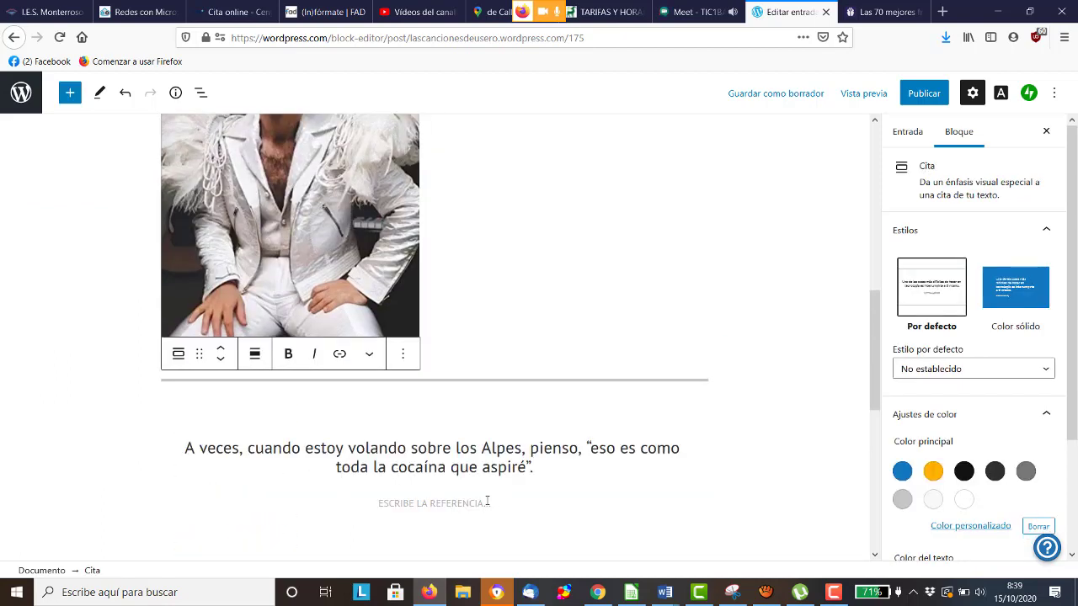
pyautogui.click(486, 501)
pyautogui.write('Elton')
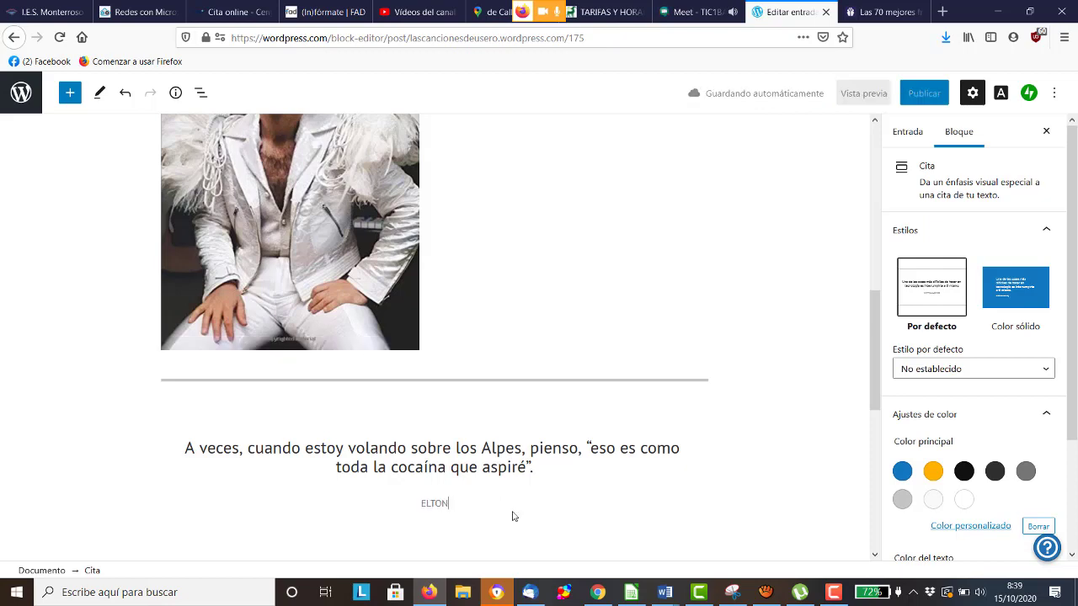
pyautogui.write(' John')
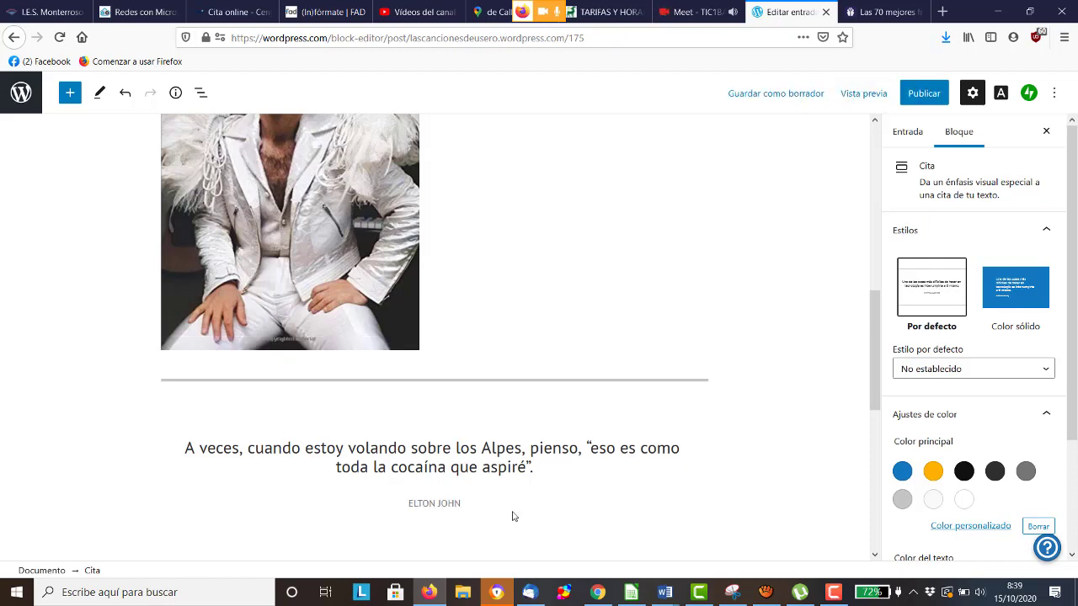
# - Review the post from its title down to the new quote and the verse
pyautogui.scroll(-3, 533, 469)
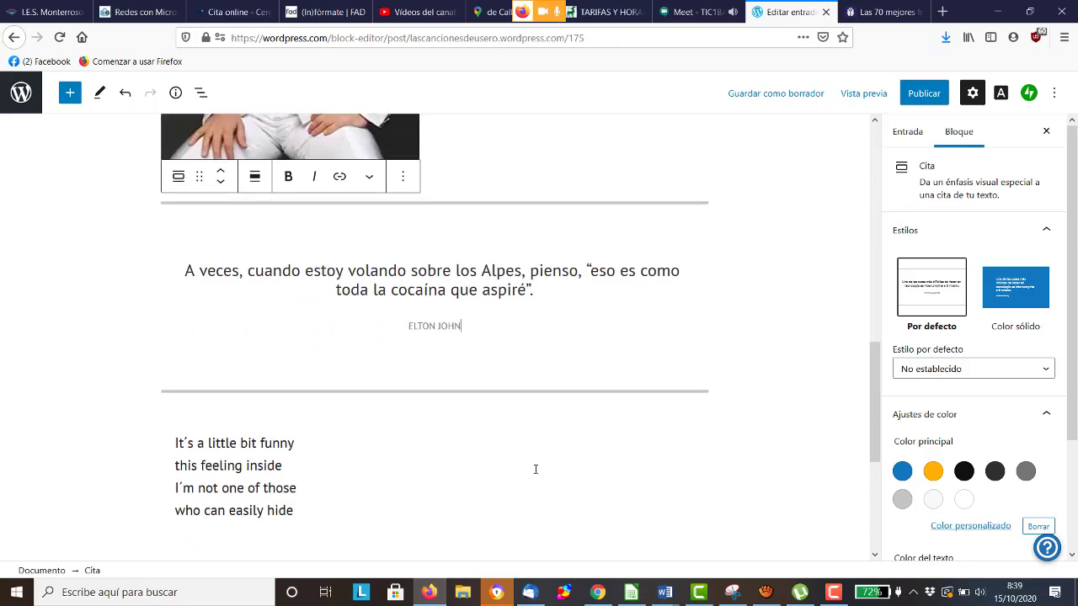
pyautogui.scroll(9, 534, 468)
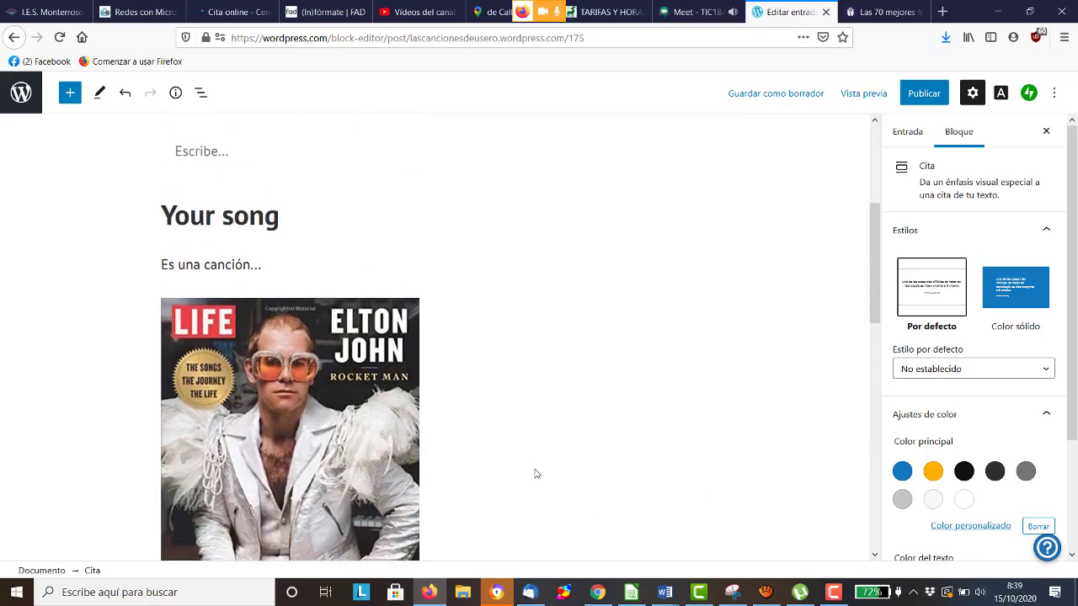
pyautogui.scroll(5, 534, 472)
pyautogui.scroll(-3, 535, 469)
pyautogui.scroll(3, 534, 468)
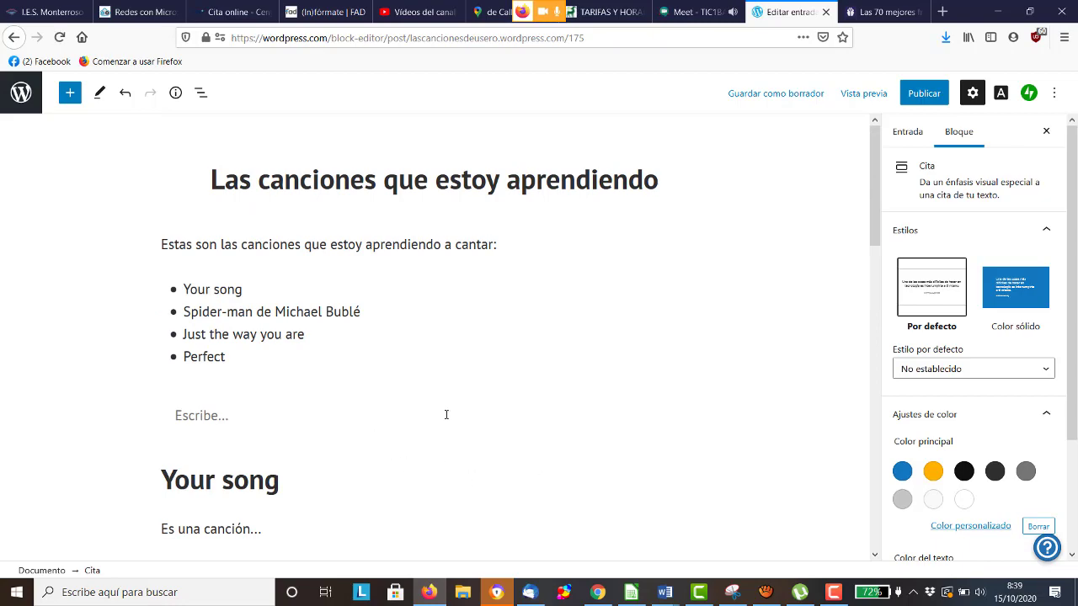
pyautogui.scroll(-11, 446, 413)
pyautogui.scroll(-5, 447, 413)
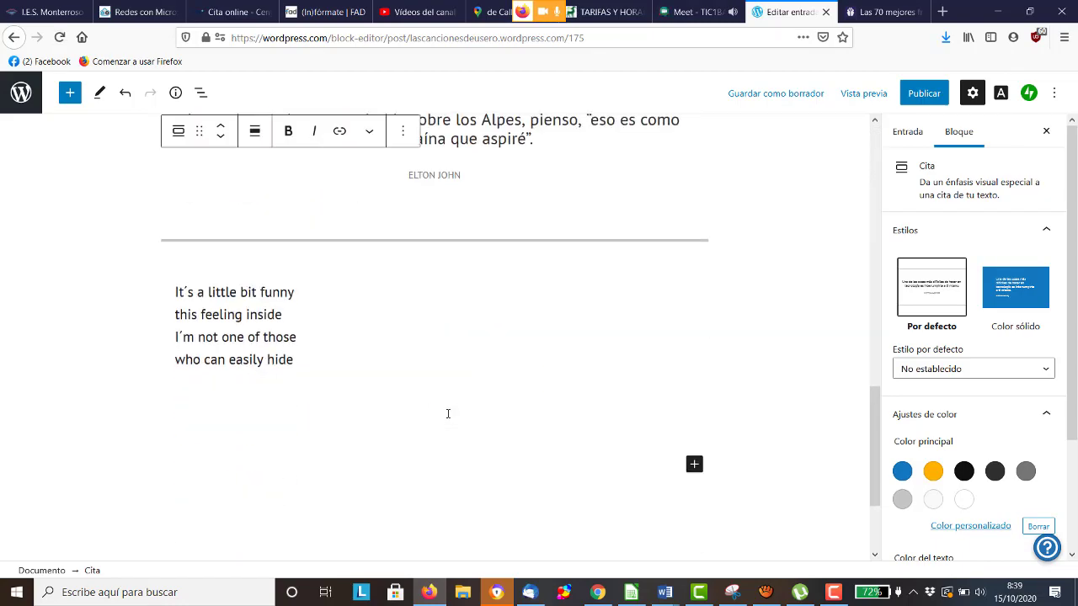
# - Align the Elton John magazine cover image to the centre of the post
pyautogui.scroll(10, 447, 415)
pyautogui.click(367, 372)
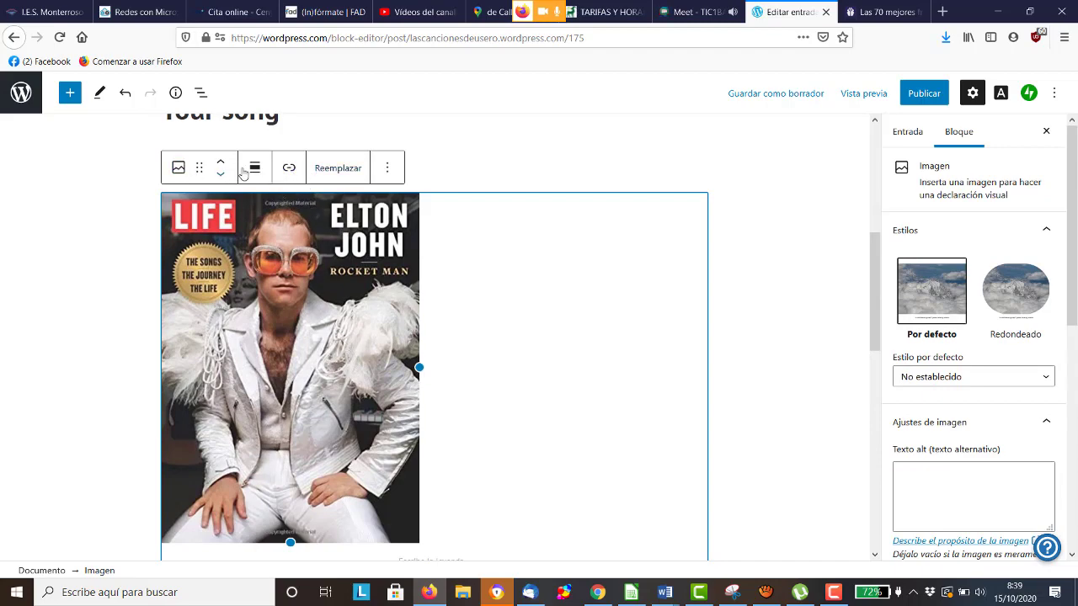
pyautogui.click(384, 169)
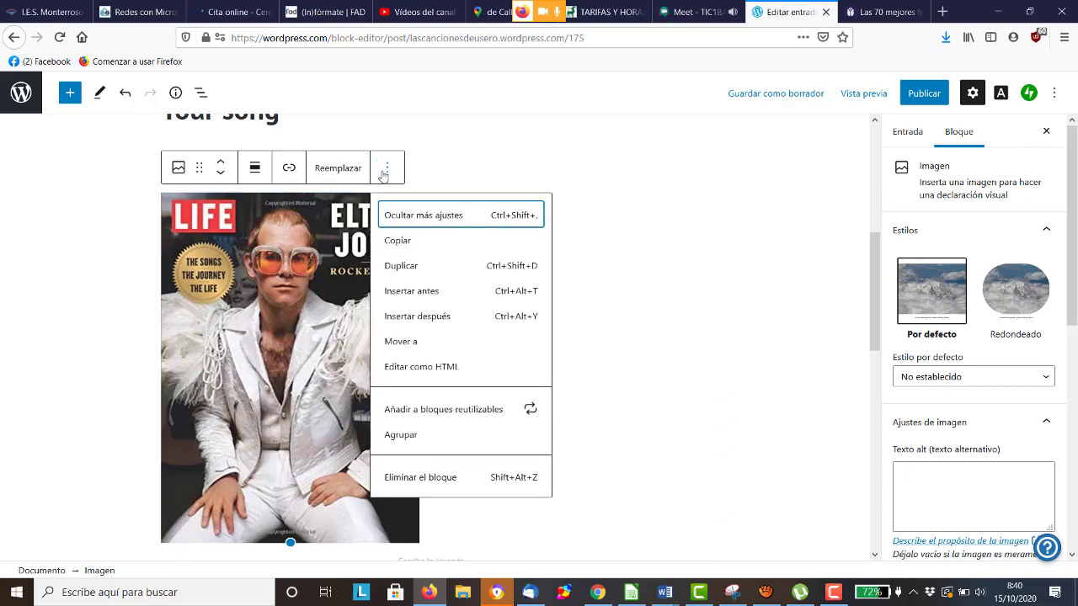
pyautogui.click(255, 171)
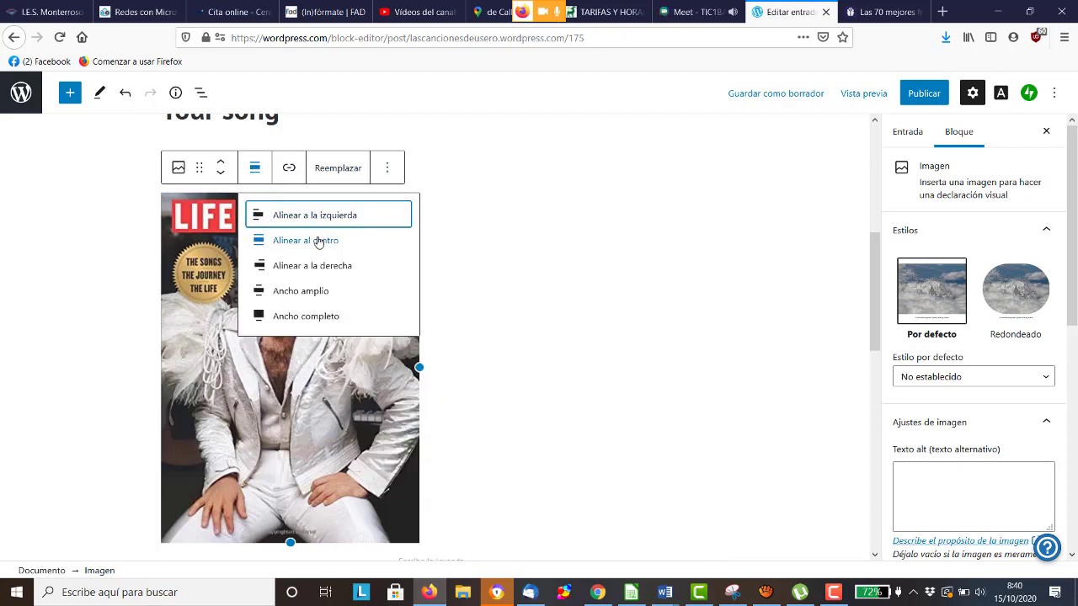
pyautogui.click(318, 243)
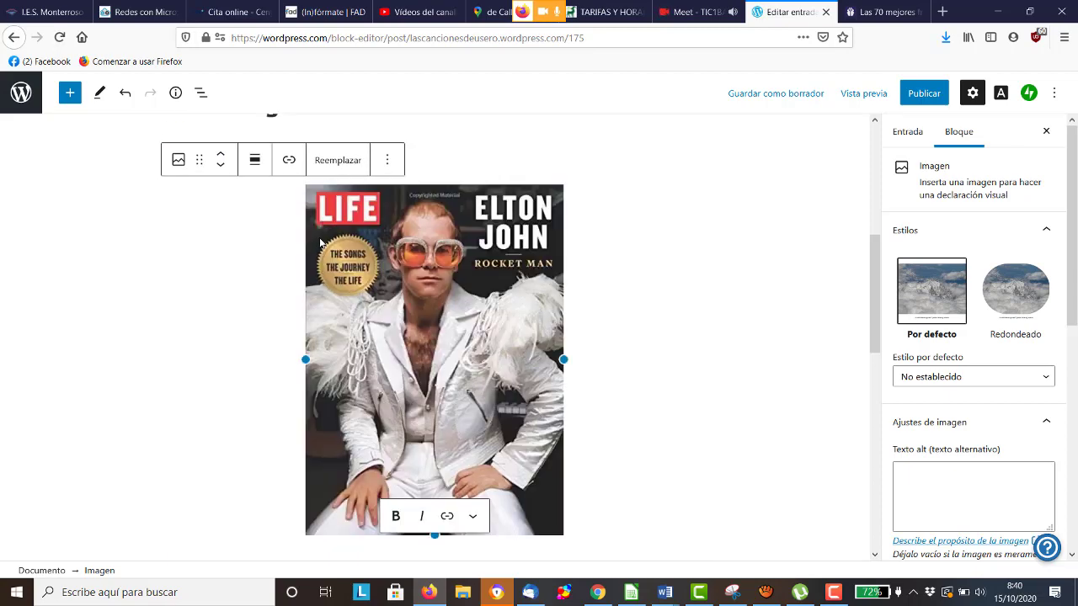
pyautogui.scroll(-3, 428, 301)
pyautogui.scroll(4, 428, 310)
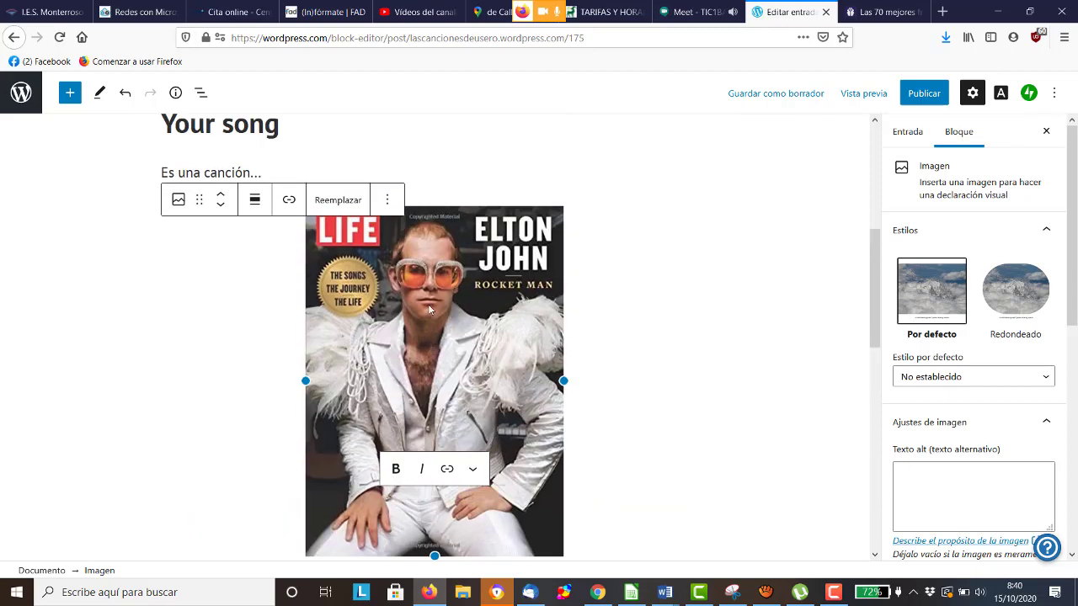
# - Open the link entry for the cover image and search Google for "elton john" in a new browser tab
pyautogui.scroll(1, 429, 310)
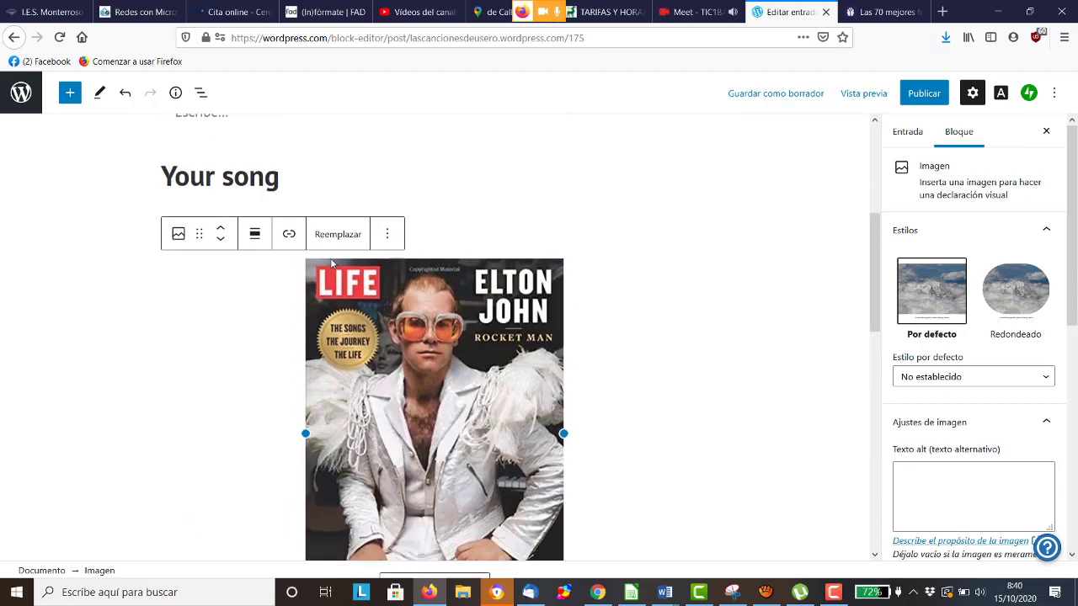
pyautogui.click(289, 235)
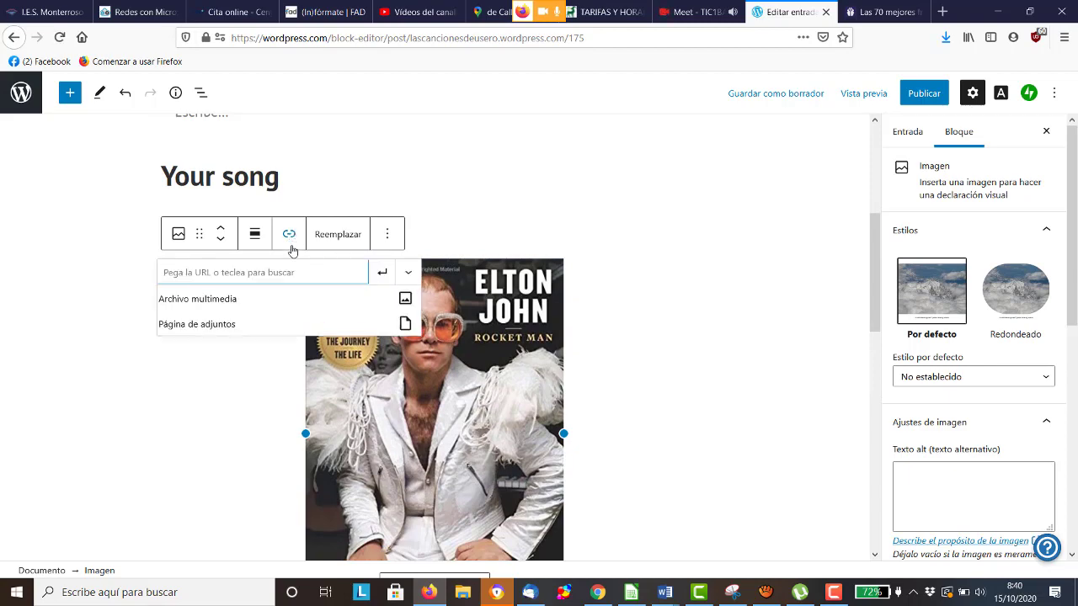
pyautogui.click(941, 10)
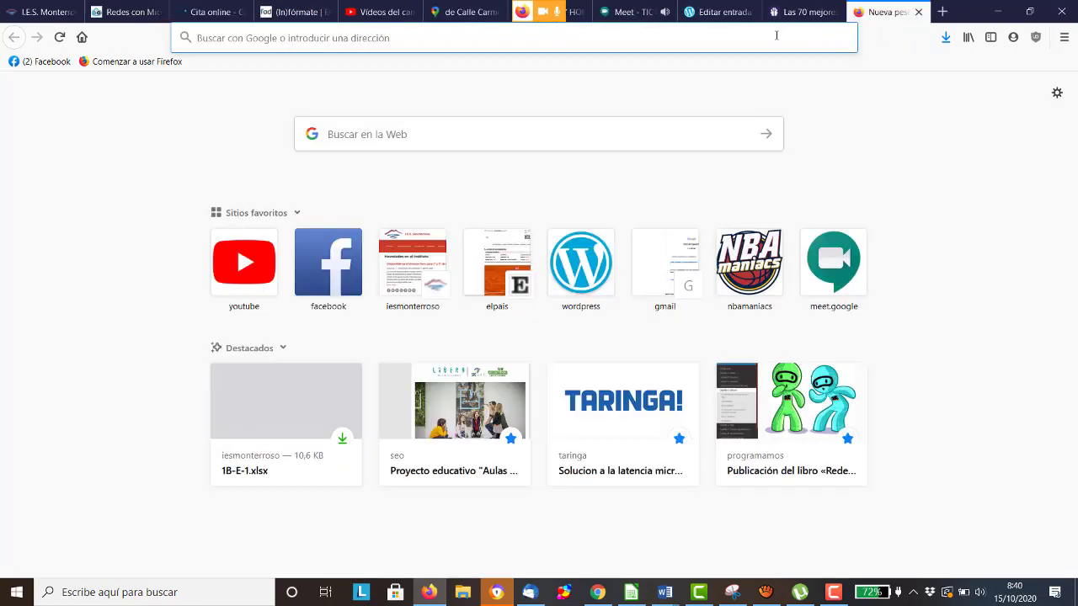
pyautogui.click(780, 41)
pyautogui.write('eltonjohn')
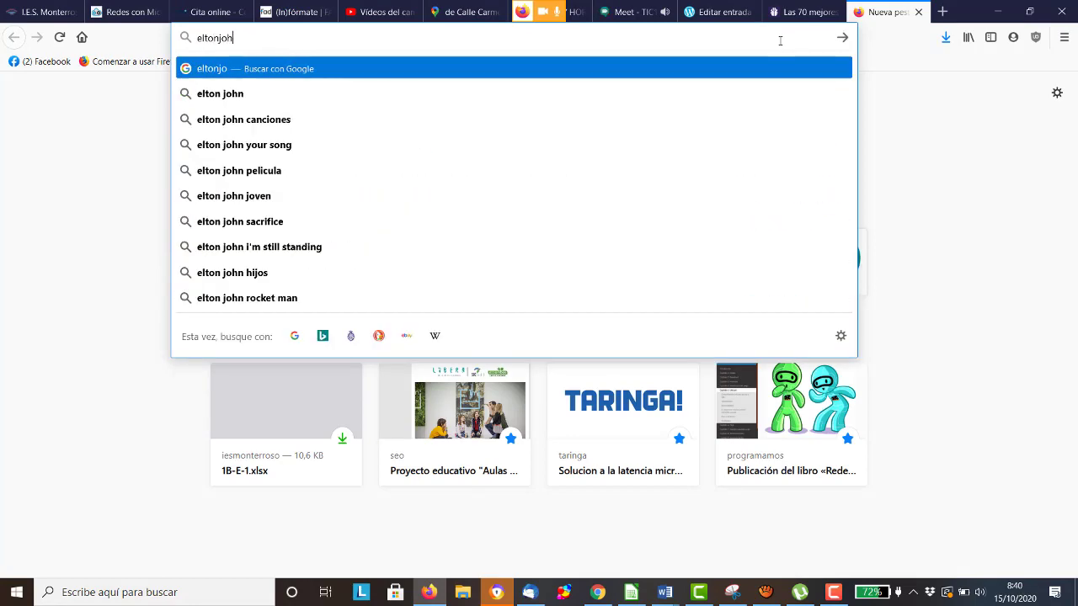
pyautogui.press('BackSpace')
pyautogui.press('BackSpace')
pyautogui.press('BackSpace')
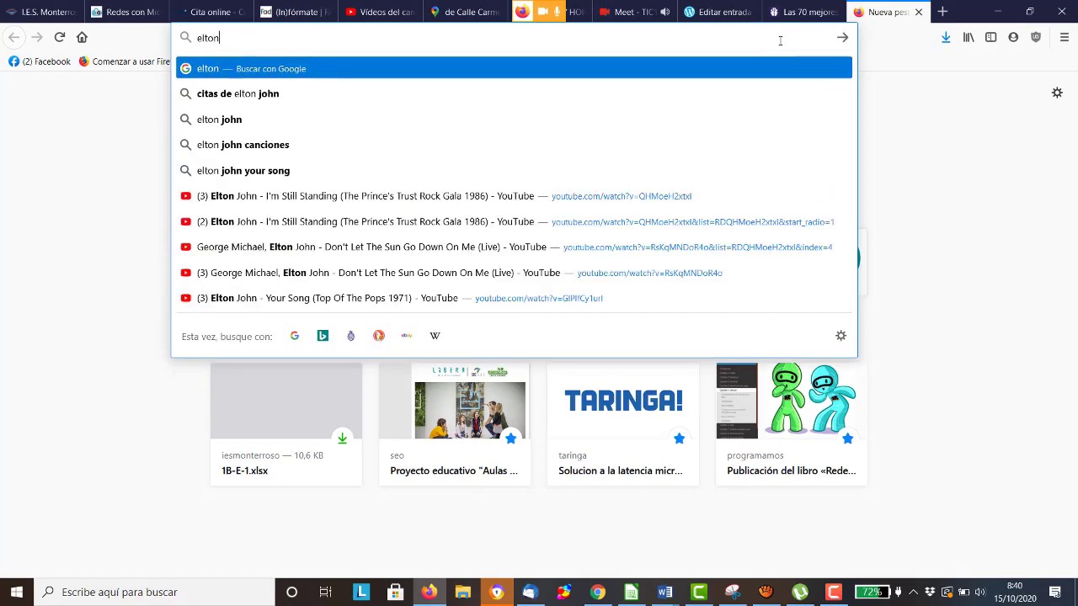
pyautogui.write('john')
pyautogui.press('Return')
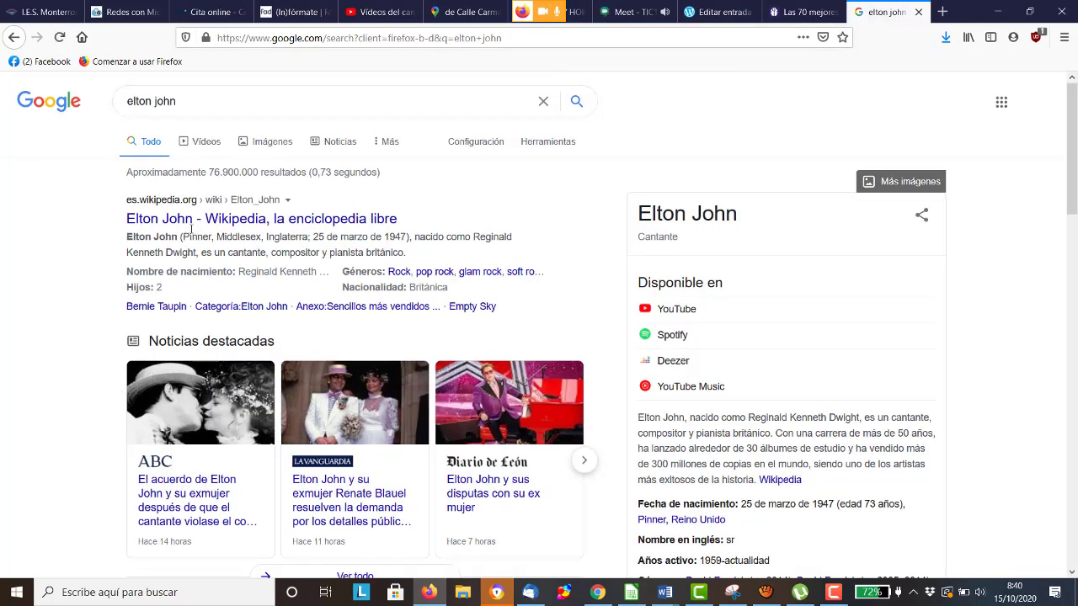
# - Open the Spanish Wikipedia article on Elton John from the search results and copy its web address
pyautogui.scroll(-3, 193, 228)
pyautogui.scroll(3, 210, 228)
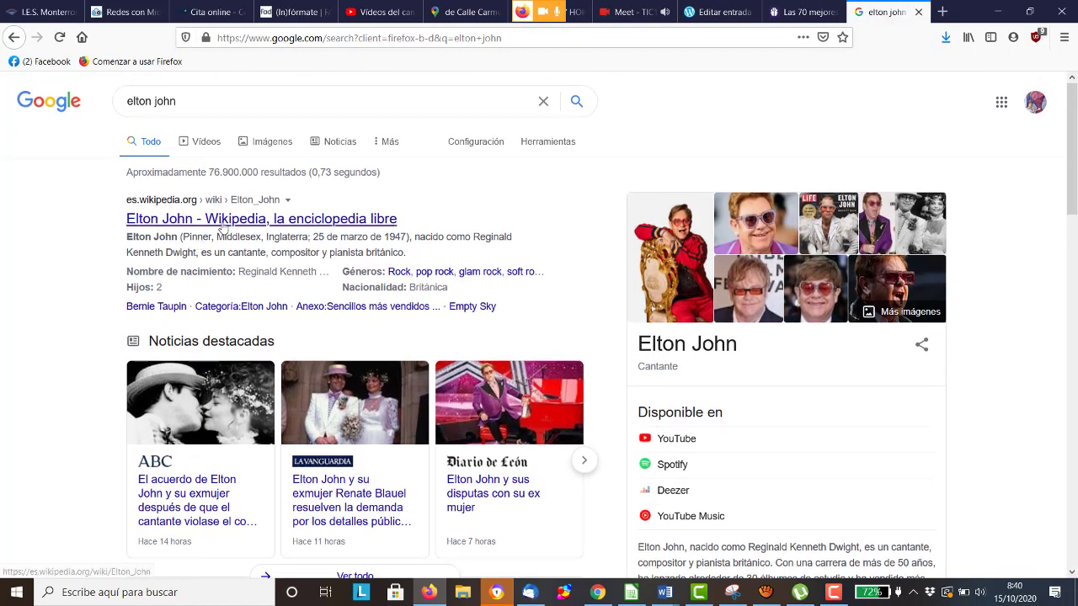
pyautogui.click(224, 220)
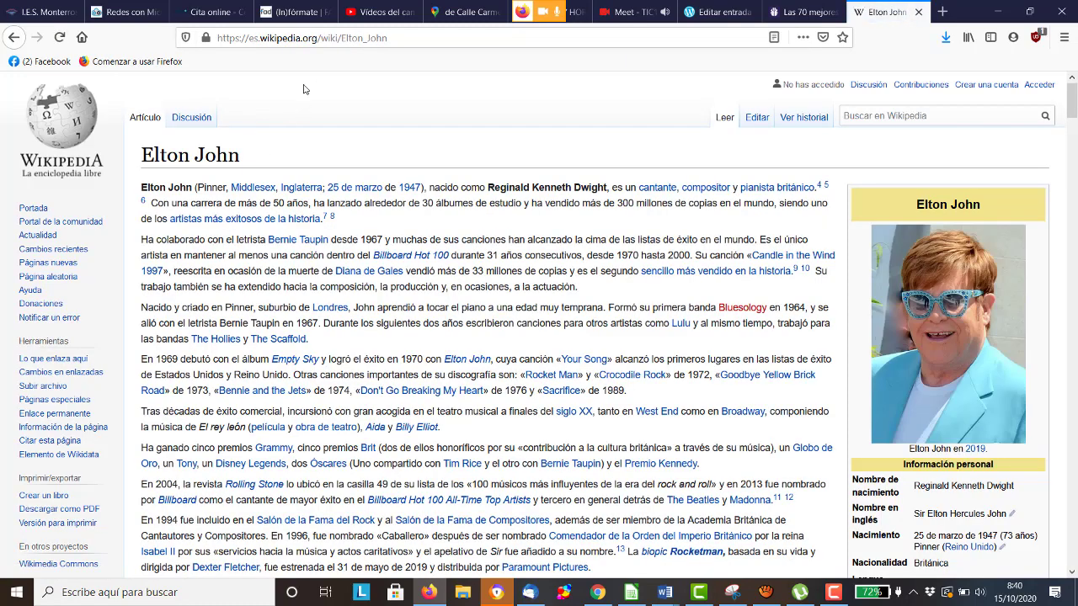
pyautogui.click(320, 37)
pyautogui.hotkey('ctrl', 'c')
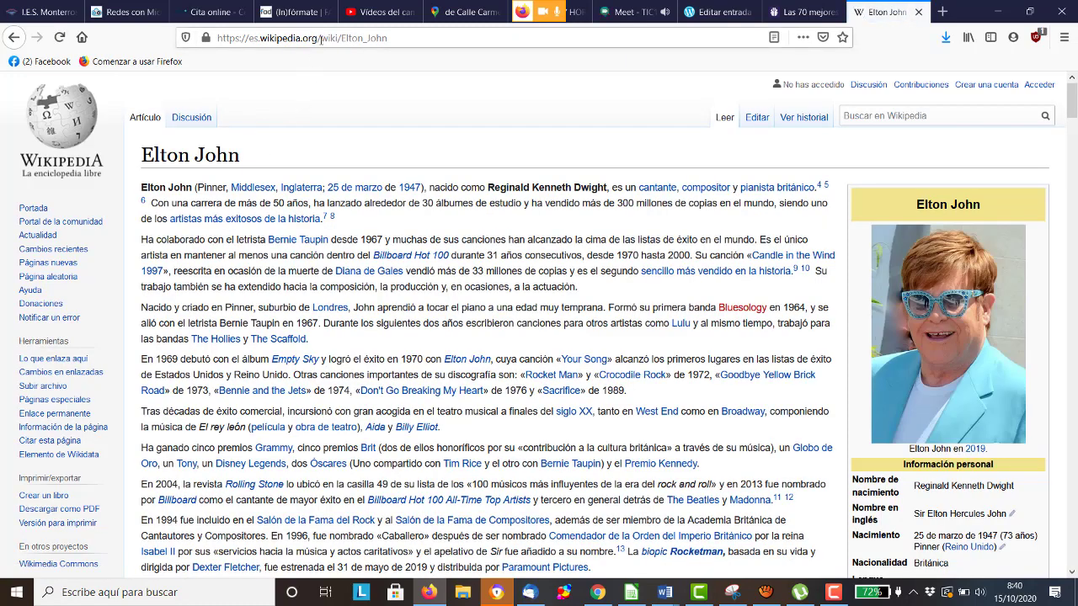
pyautogui.rightClick(322, 38)
pyautogui.click(374, 78)
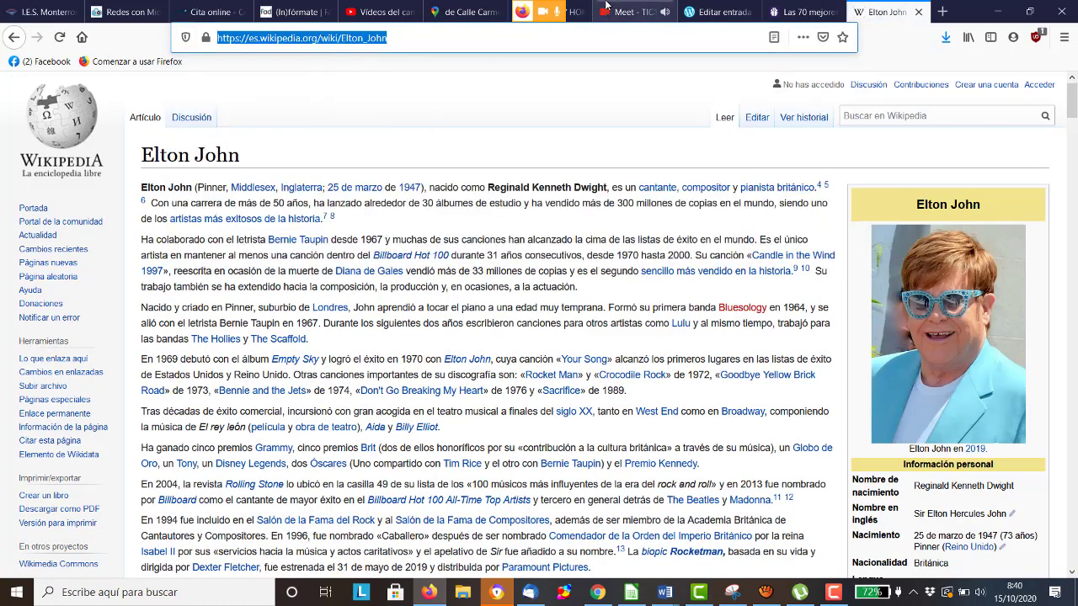
pyautogui.click(686, 14)
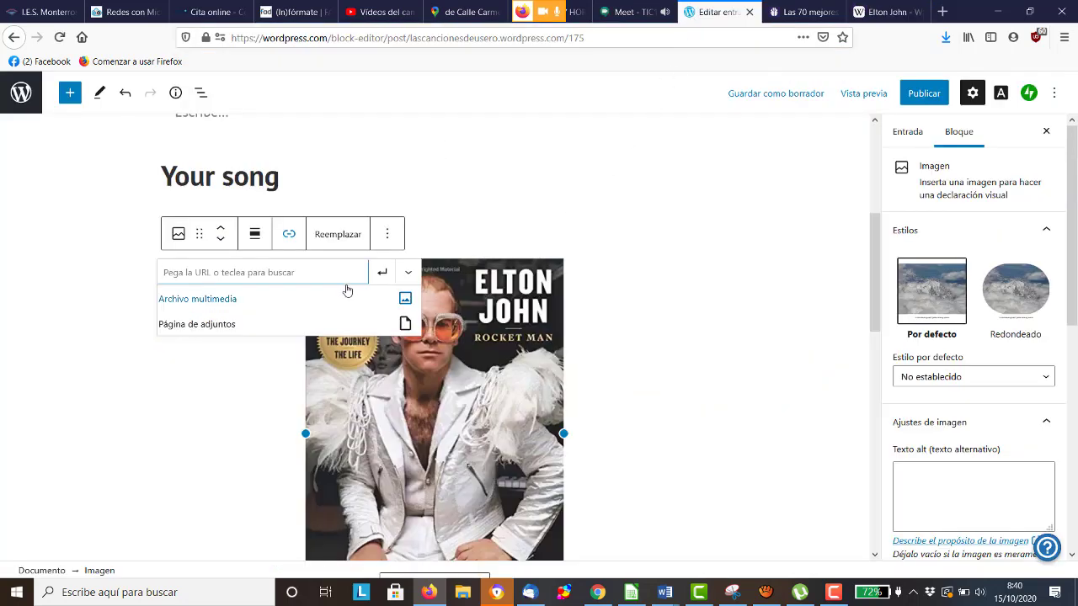
pyautogui.hotkey('ctrl', 'v')
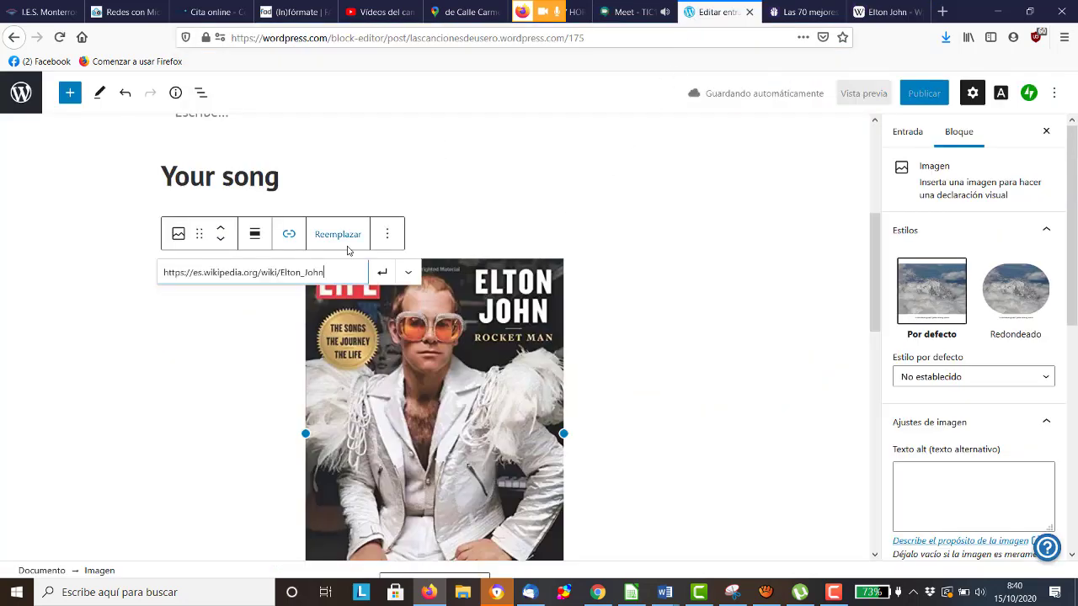
pyautogui.press('Return')
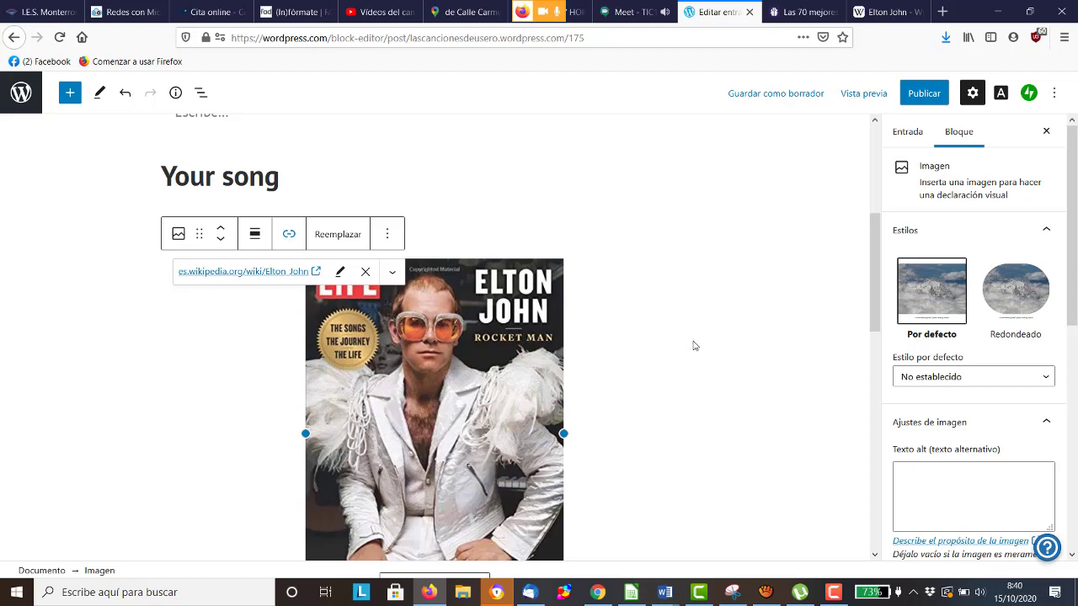
# - Check the post's content and publish it immediately with public visibility
pyautogui.scroll(-10, 698, 339)
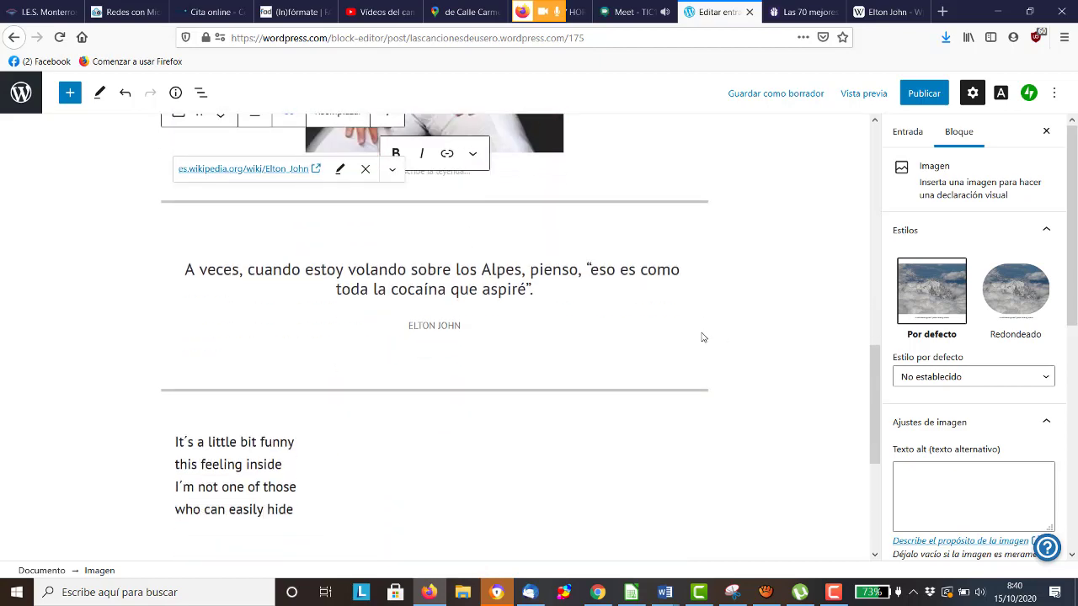
pyautogui.scroll(15, 703, 331)
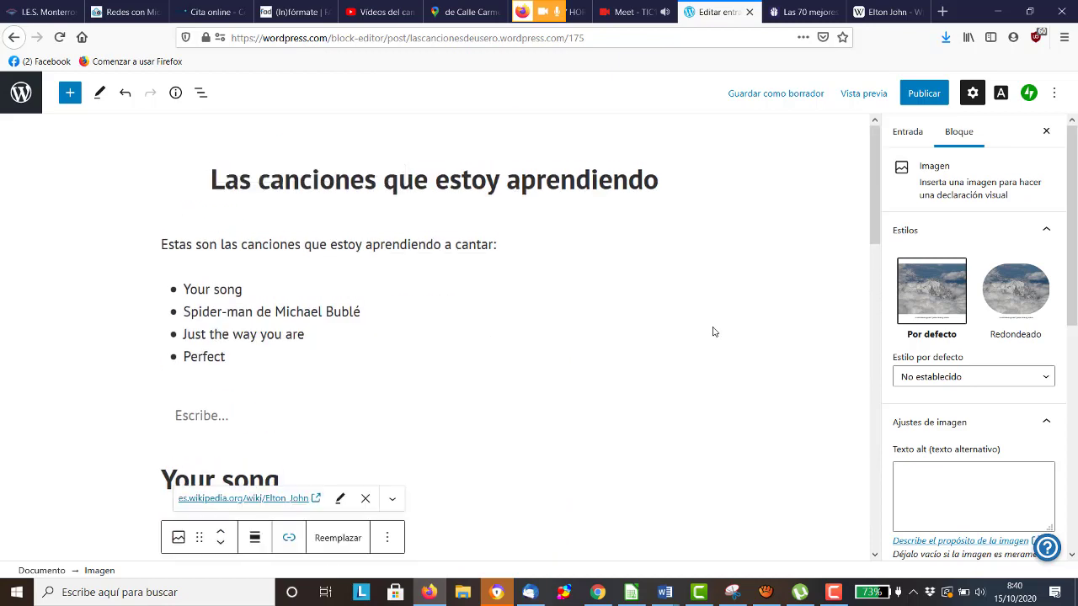
pyautogui.click(902, 93)
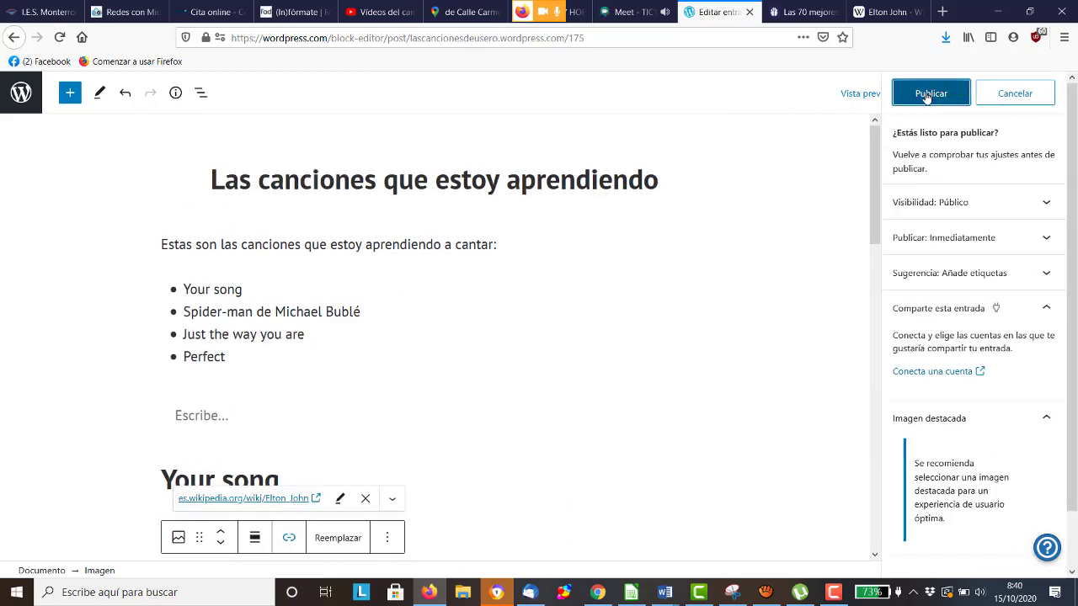
pyautogui.click(924, 94)
pyautogui.scroll(-5, 526, 332)
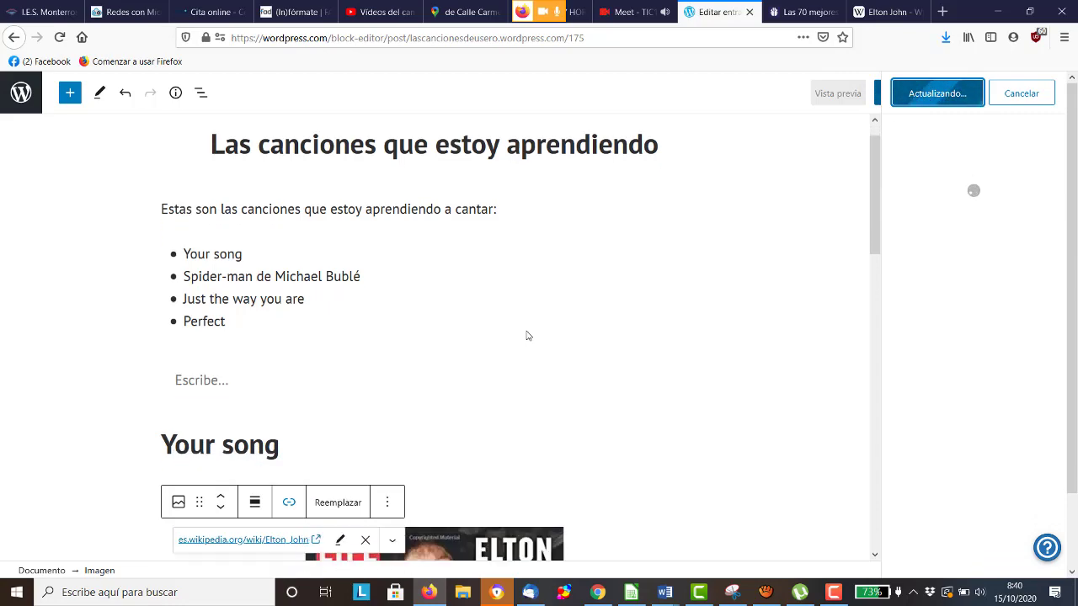
pyautogui.scroll(-1, 531, 327)
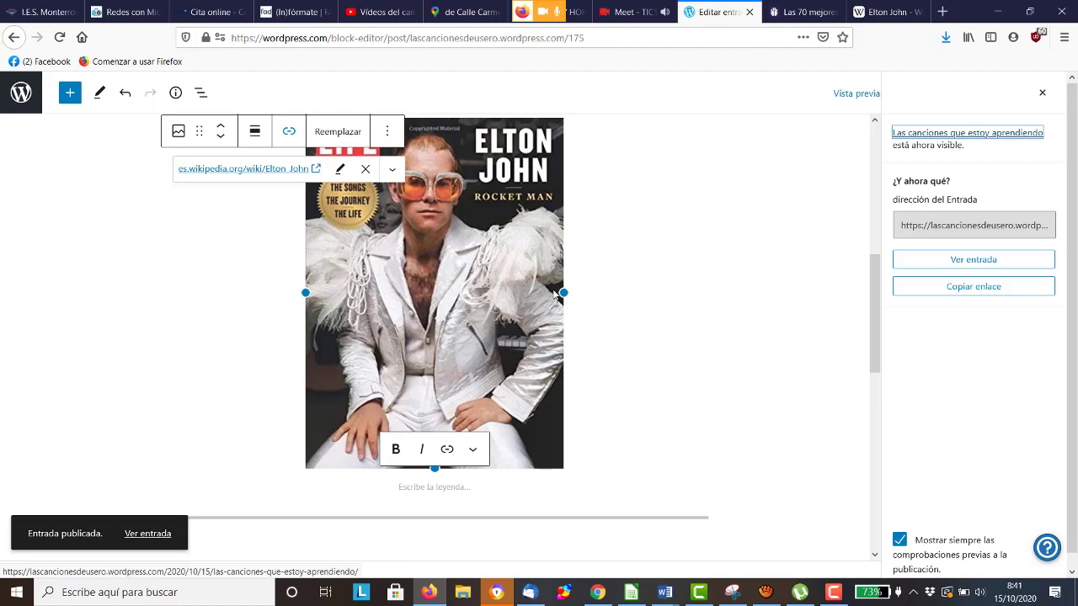
pyautogui.scroll(2, 545, 267)
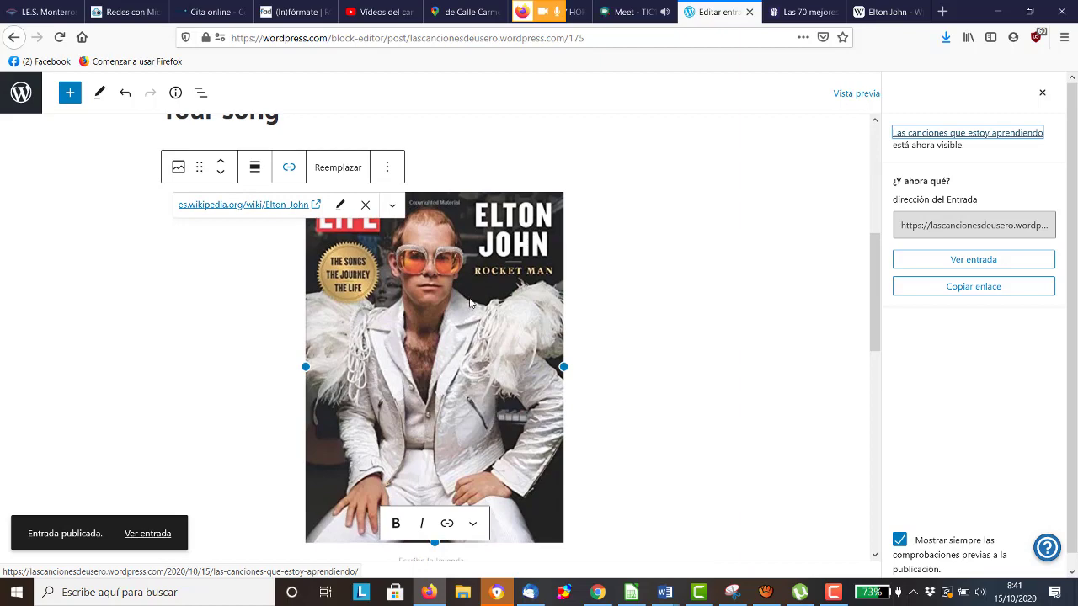
# - View the published post, test the cover image's link to Wikipedia and return to the post
pyautogui.click(933, 264)
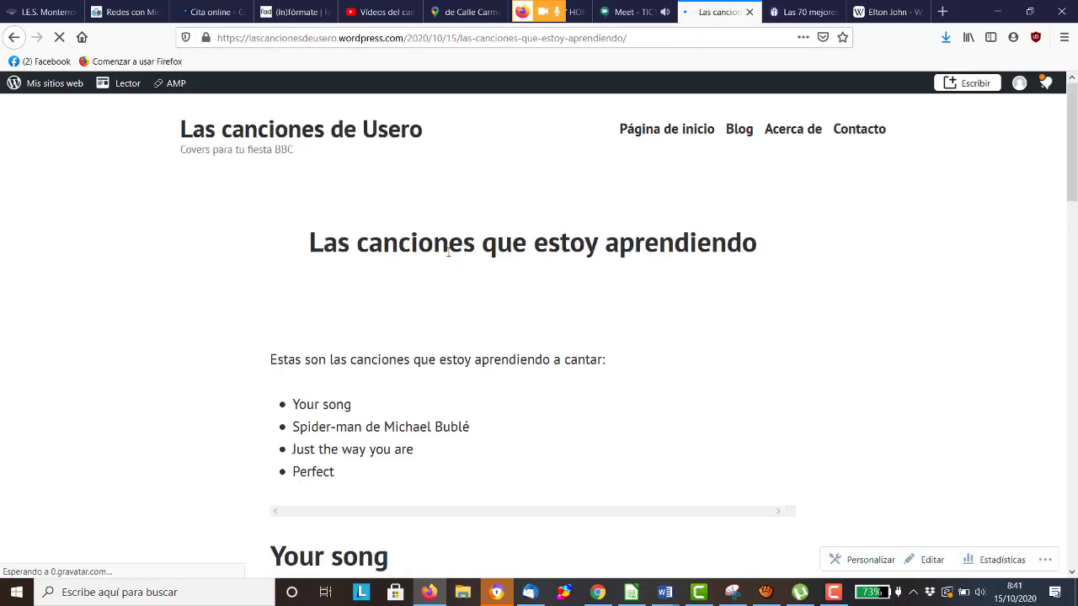
pyautogui.scroll(-5, 447, 247)
pyautogui.scroll(-2, 451, 255)
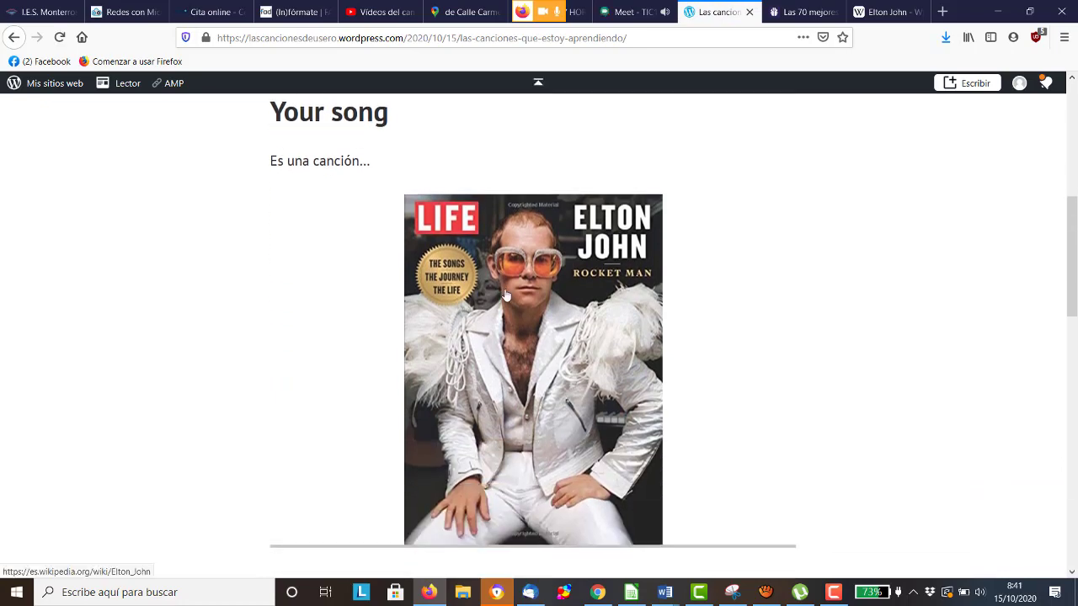
pyautogui.scroll(-2, 505, 296)
pyautogui.click(516, 284)
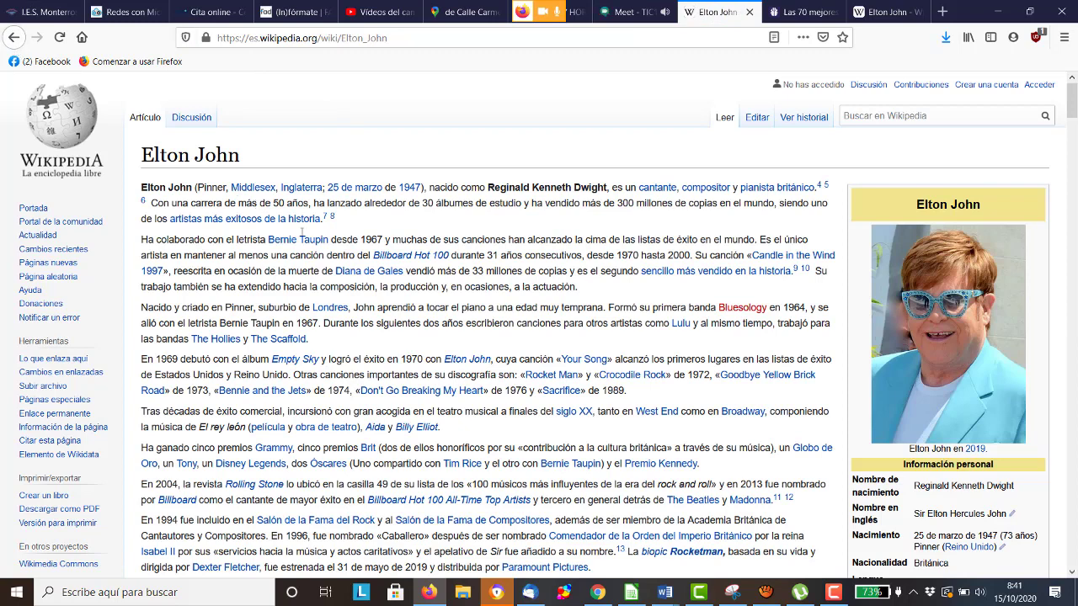
pyautogui.hotkey('alt', 'Left')
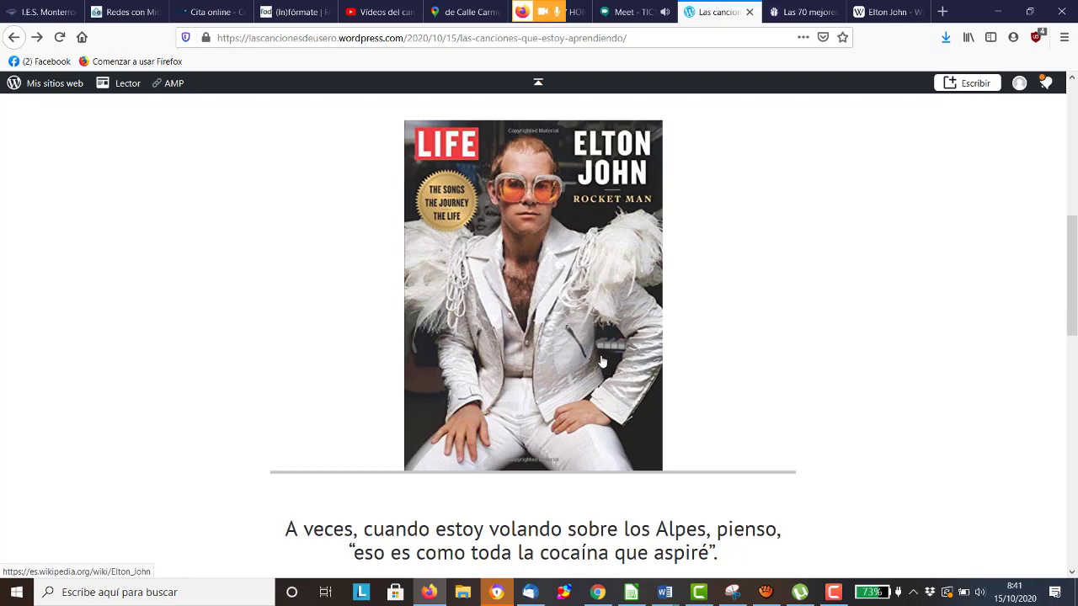
# - Review the published post from the song list through the image and quote to the verse and sharing options
pyautogui.scroll(5, 608, 345)
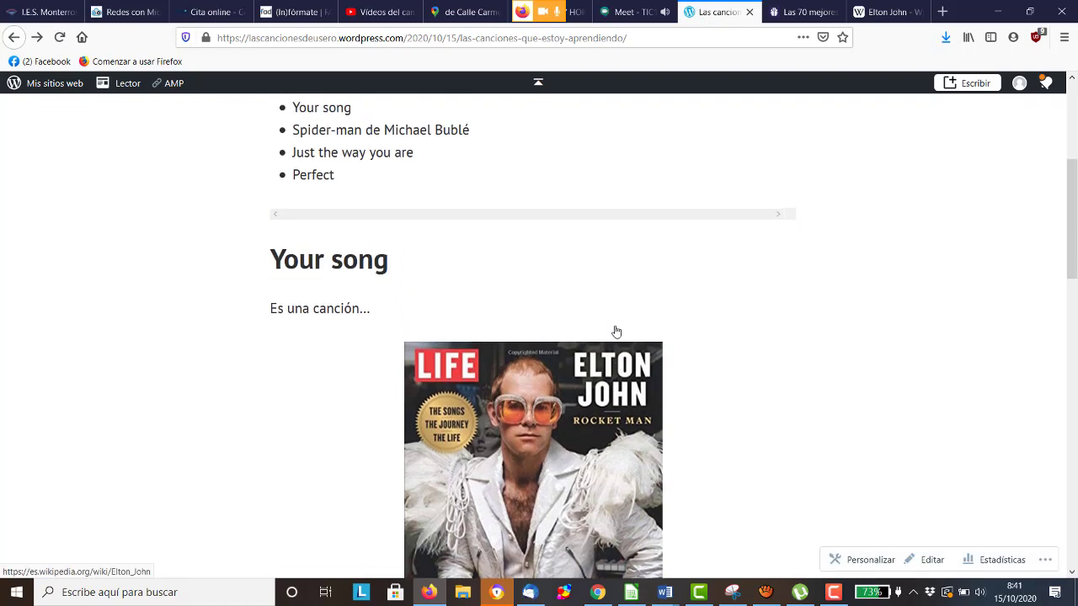
pyautogui.scroll(-8, 615, 330)
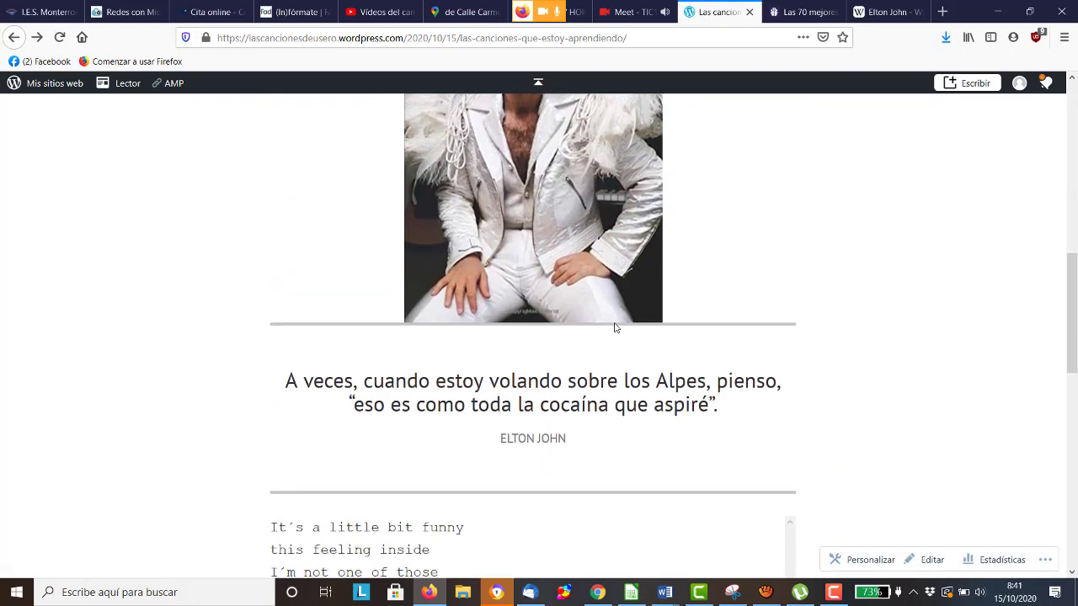
pyautogui.scroll(3, 614, 326)
pyautogui.scroll(3, 613, 326)
pyautogui.scroll(-8, 615, 327)
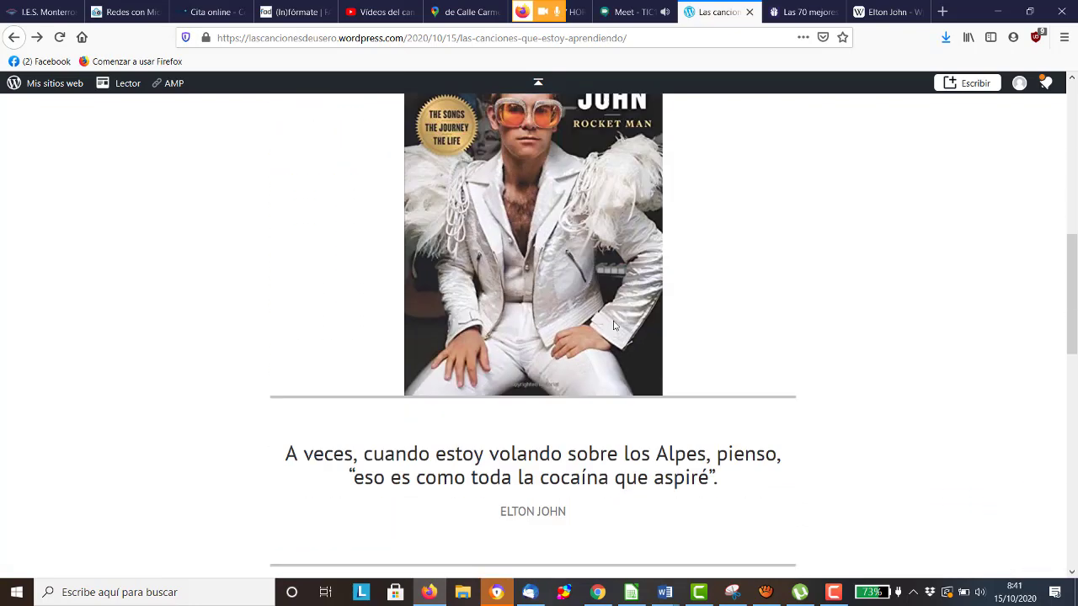
pyautogui.scroll(-3, 613, 326)
pyautogui.scroll(3, 614, 326)
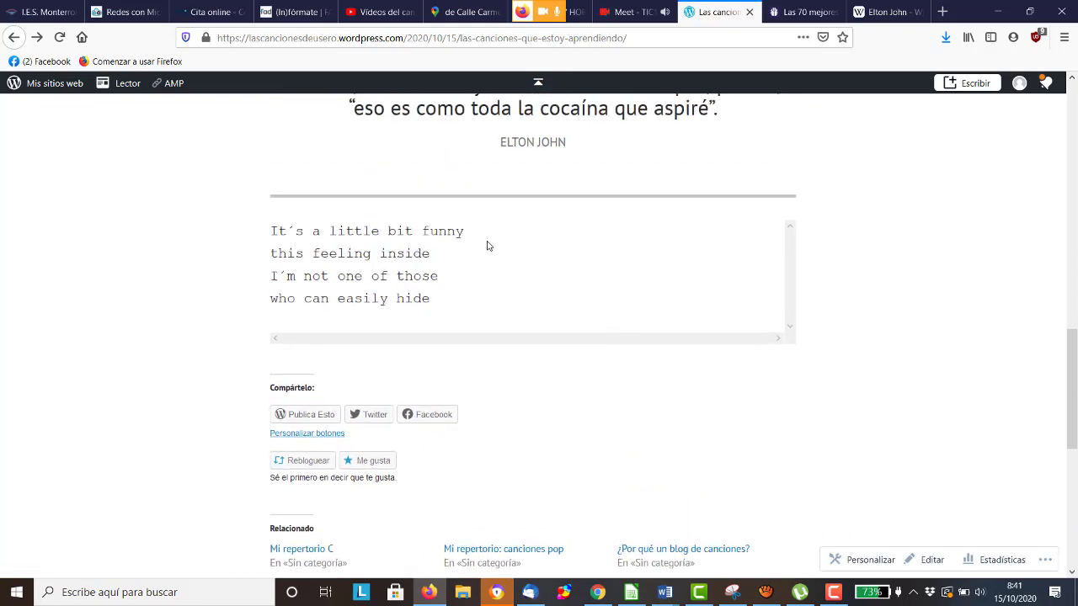
pyautogui.scroll(-3, 486, 246)
pyautogui.scroll(3, 487, 246)
pyautogui.click(833, 592)
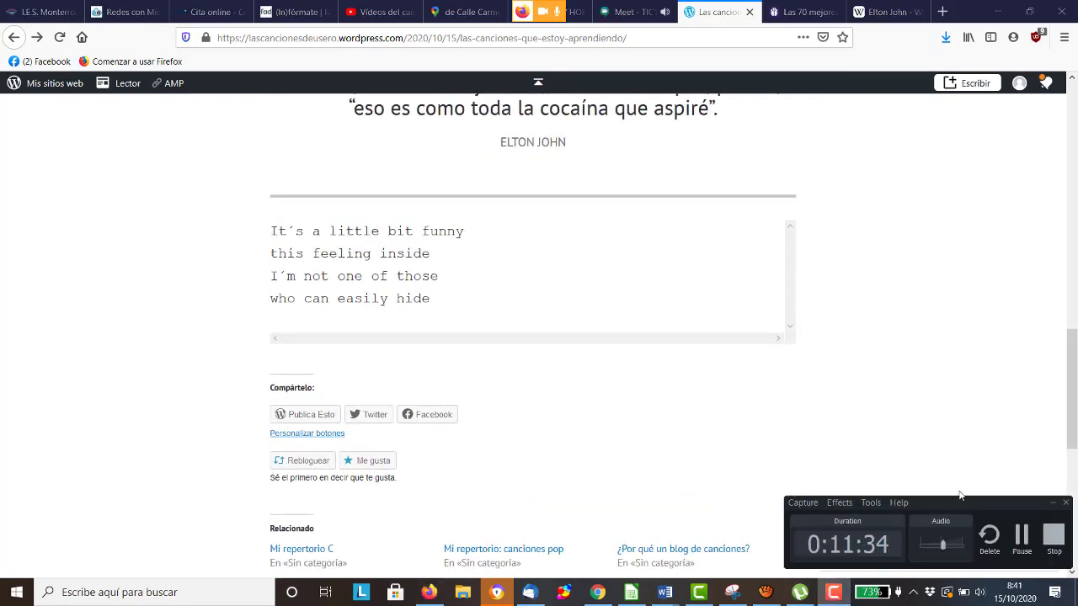